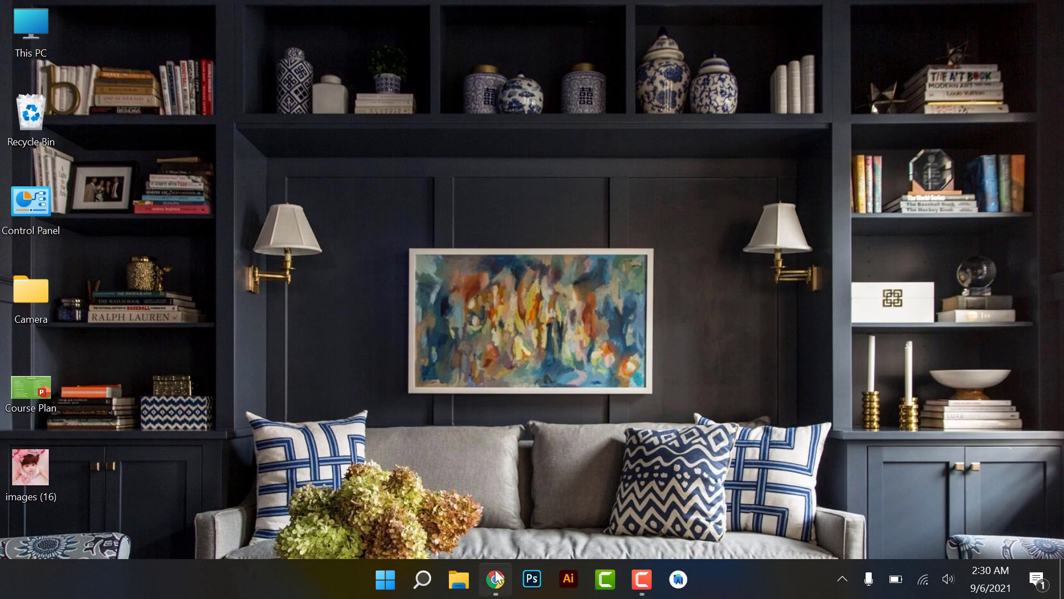
- Switch to Chrome and run a Google search for "freelancer" from the open Freelancer page
{"action": "left_click", "coordinate": [495, 579]}
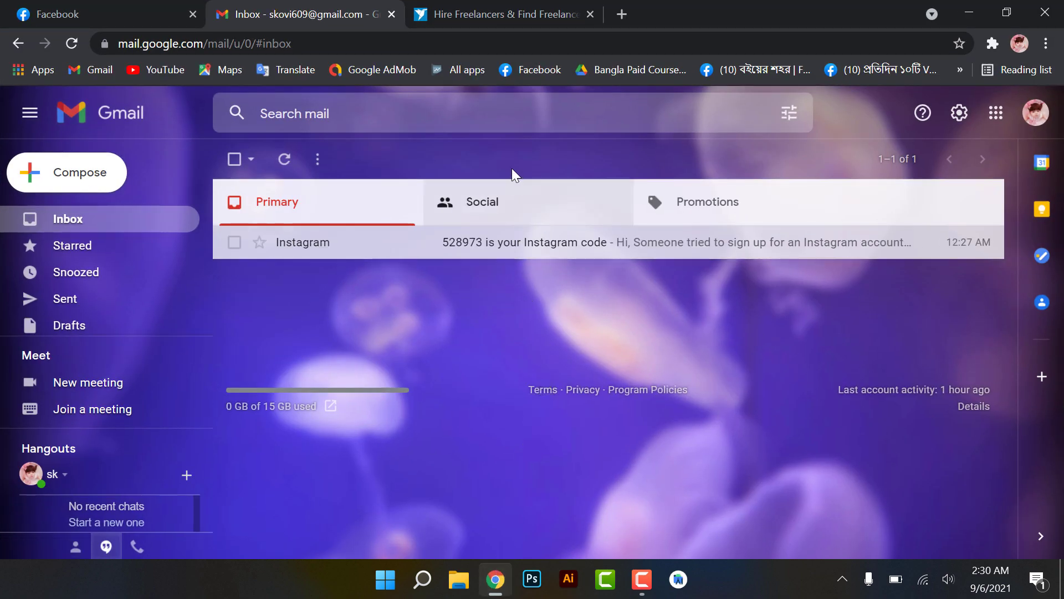
{"action": "left_click", "coordinate": [472, 12]}
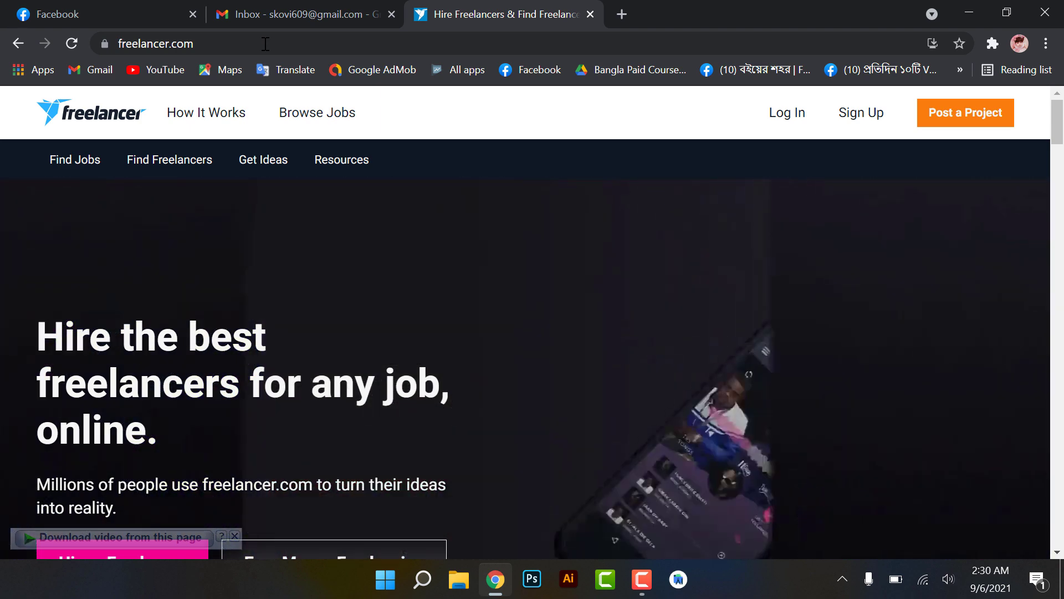
{"action": "left_click_drag", "start_coordinate": [266, 44], "coordinate": [172, 45]}
{"action": "key", "text": "BackSpace"}
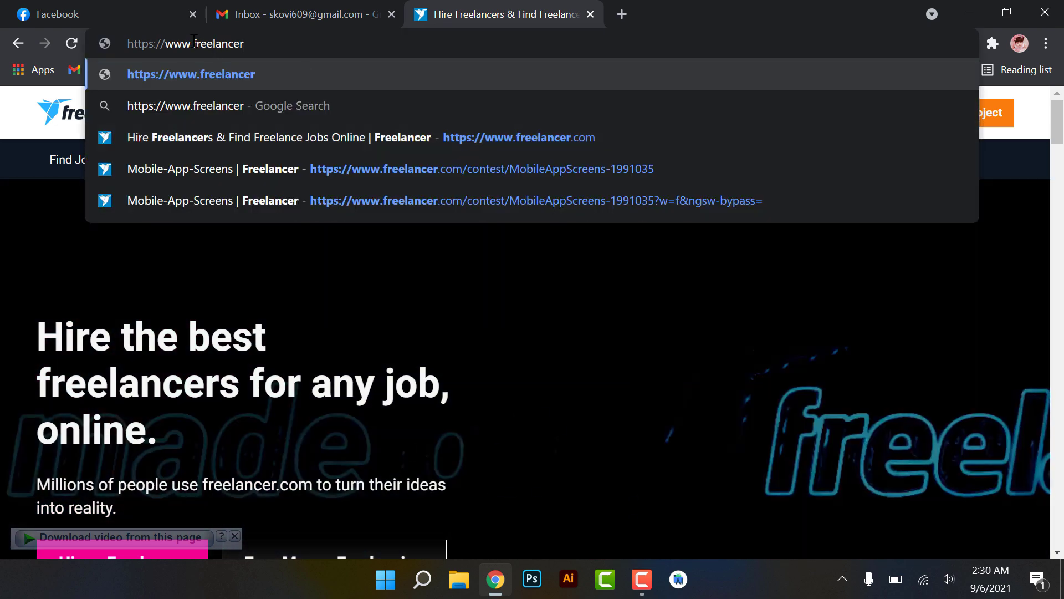
{"action": "left_click_drag", "start_coordinate": [192, 44], "coordinate": [145, 46]}
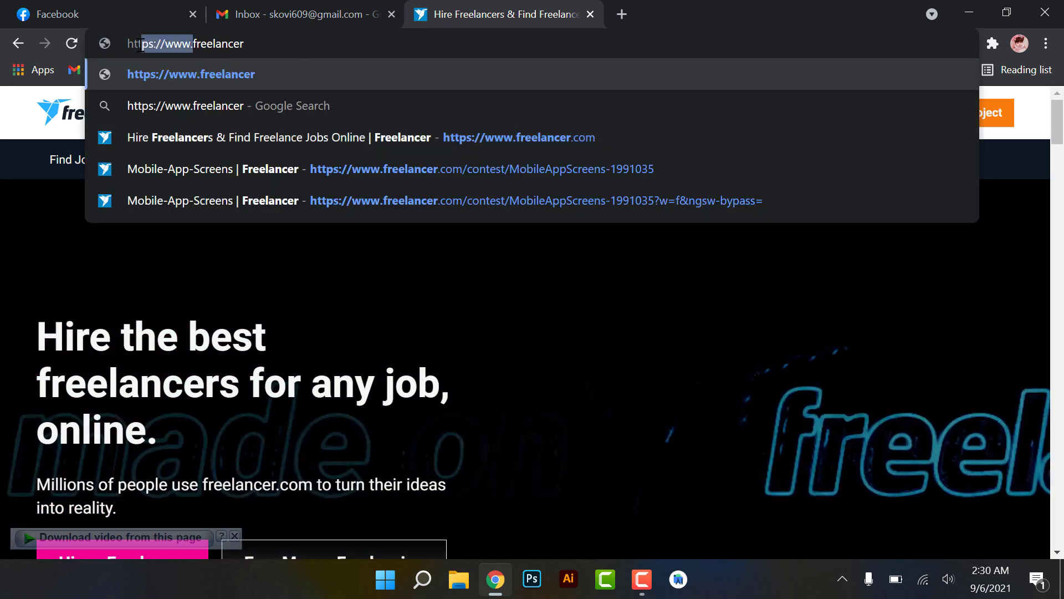
{"action": "key", "text": "BackSpace"}
{"action": "key", "text": "BackSpace"}
{"action": "key", "text": "BackSpace"}
{"action": "key", "text": "BackSpace"}
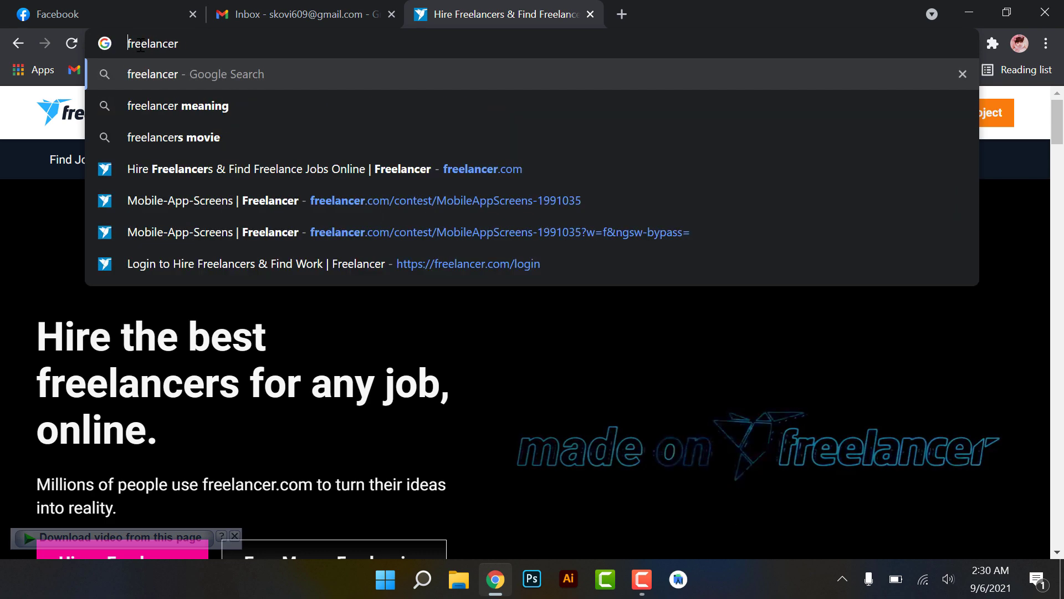
{"action": "key", "text": "Return"}
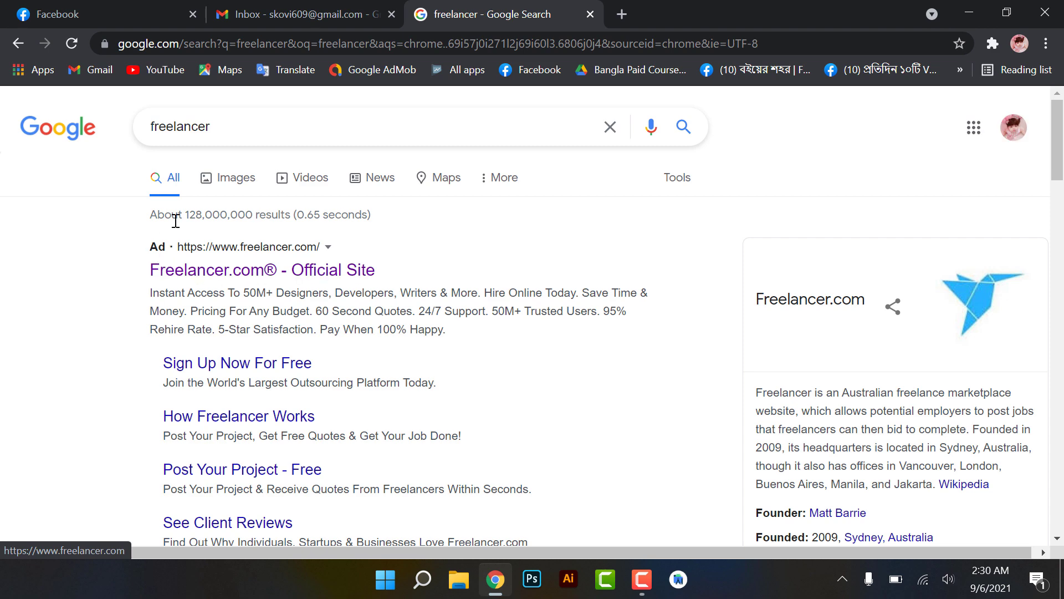
- Open the official Freelancer.com site from the search results and go to its sign-up form
{"action": "left_click", "coordinate": [279, 272]}
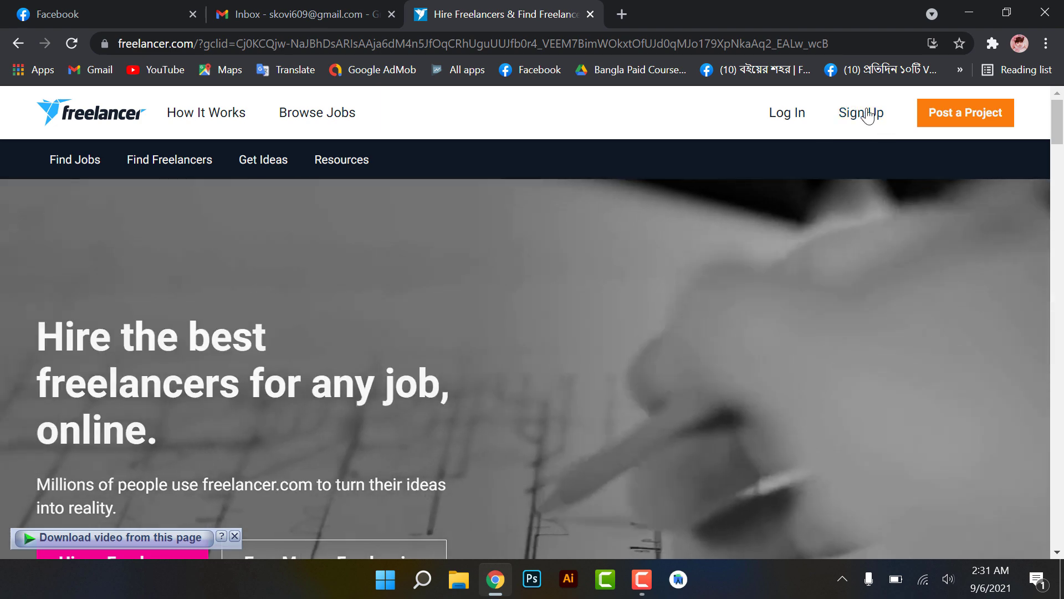
{"action": "left_click", "coordinate": [860, 114]}
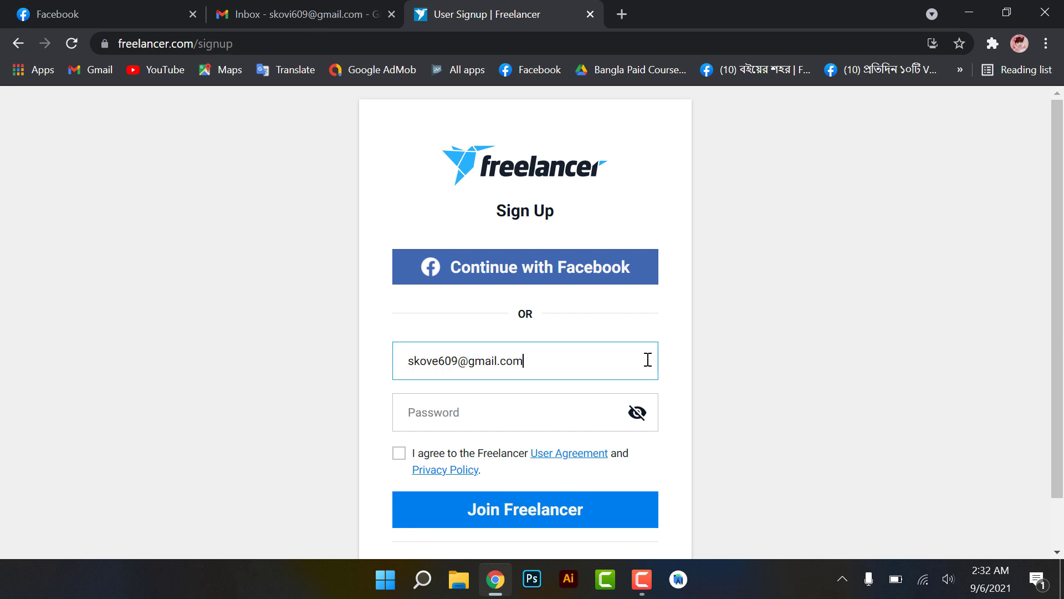
- Enter the account password, agree to the User Agreement and Privacy Policy, and submit the sign-up form
{"action": "key", "text": "Tab"}
{"action": "type", "text": "•"}
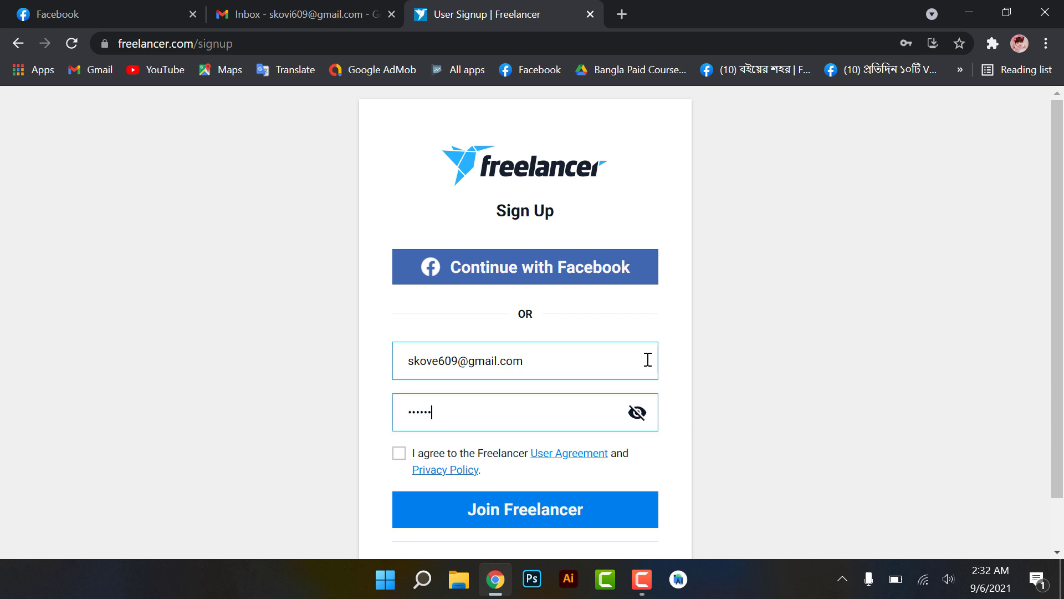
{"action": "type", "text": "•••••••••"}
{"action": "key", "text": "Tab"}
{"action": "key", "text": "space"}
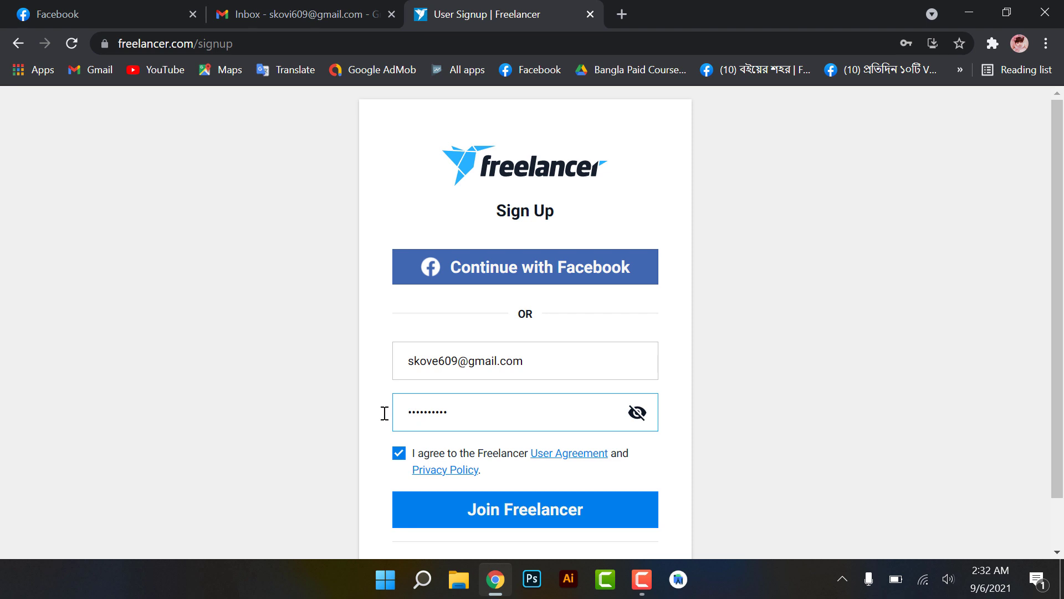
{"action": "left_click", "coordinate": [393, 451]}
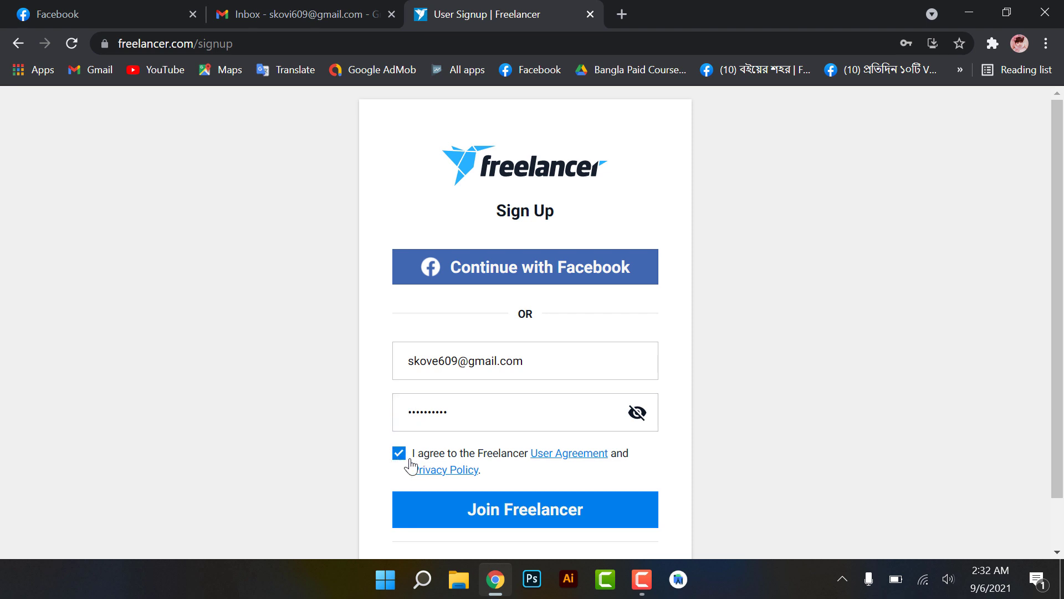
{"action": "left_click", "coordinate": [499, 512]}
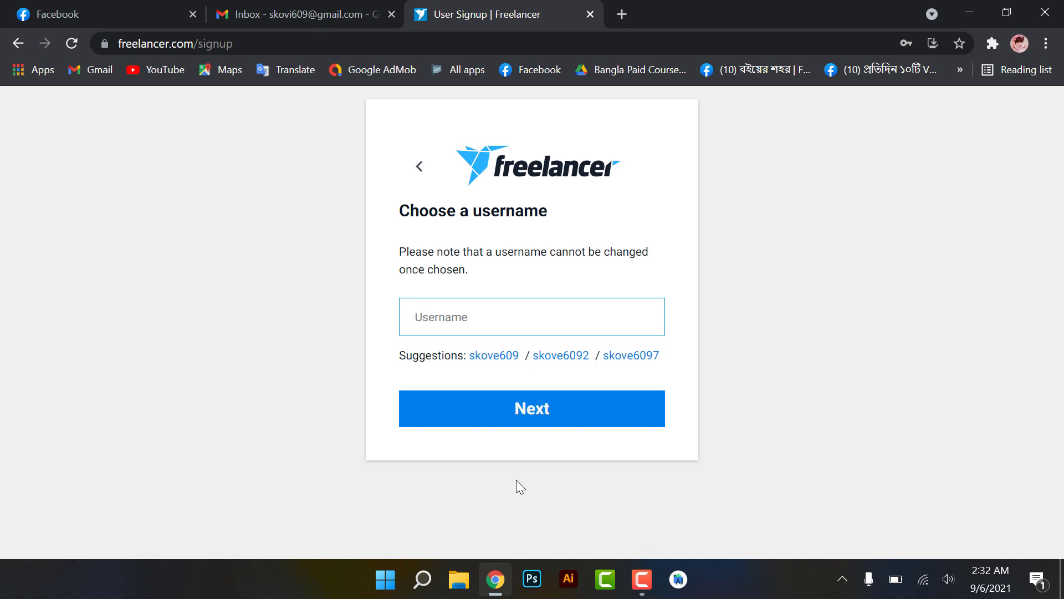
- Choose the first suggested username and set the account type to "I want to work"
{"action": "left_click", "coordinate": [494, 356]}
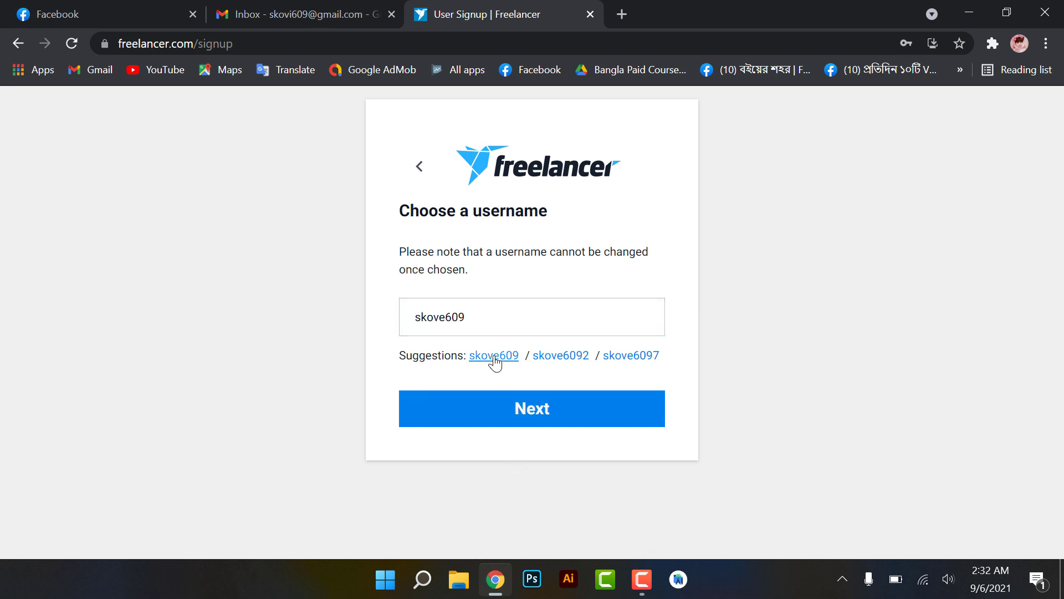
{"action": "left_click", "coordinate": [536, 404]}
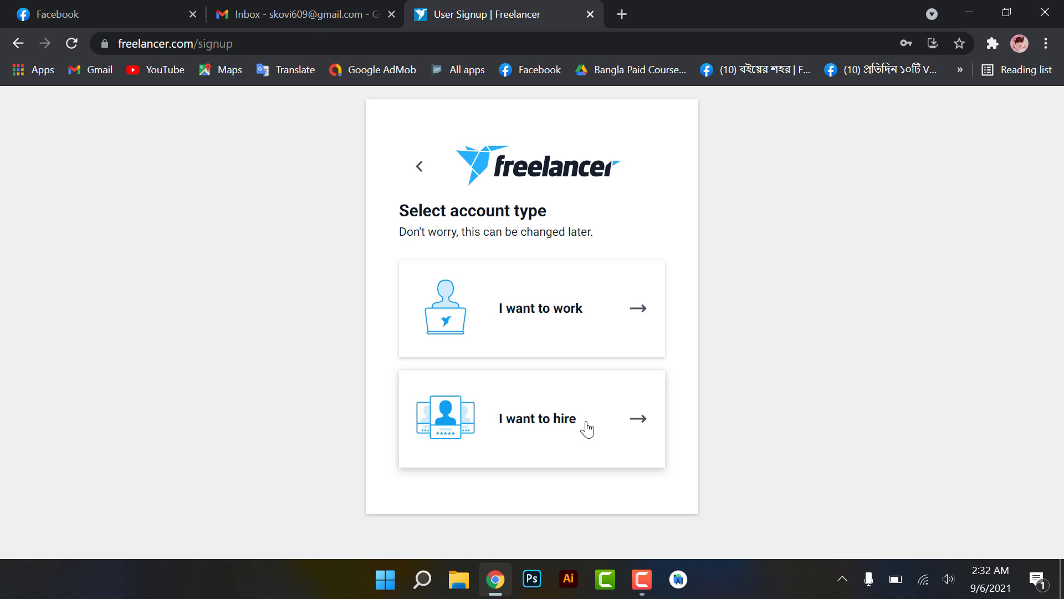
{"action": "left_click", "coordinate": [545, 317]}
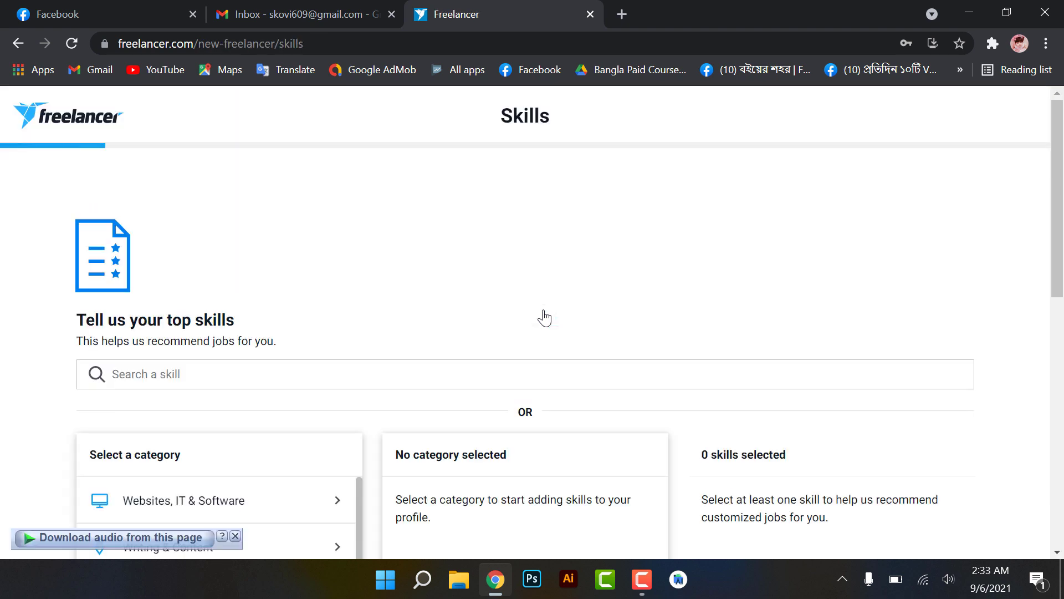
- Search the skills for "Gra" and add Graphic Design to the selected skills
{"action": "scroll", "coordinate": [277, 339], "scroll_direction": "down", "scroll_amount": 2}
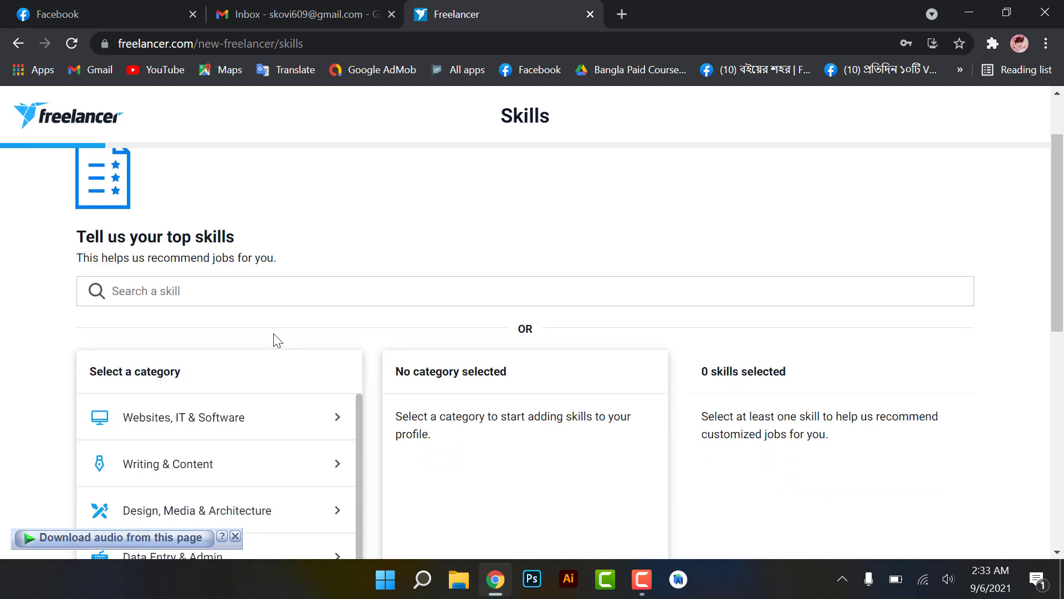
{"action": "left_click", "coordinate": [291, 301]}
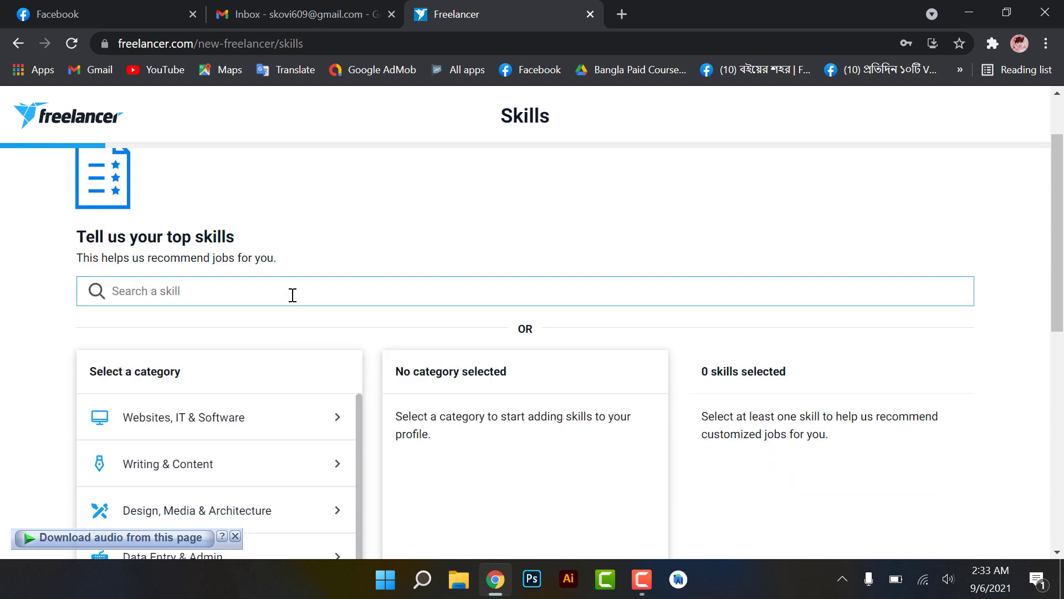
{"action": "scroll", "coordinate": [296, 294], "scroll_direction": "down", "scroll_amount": 3}
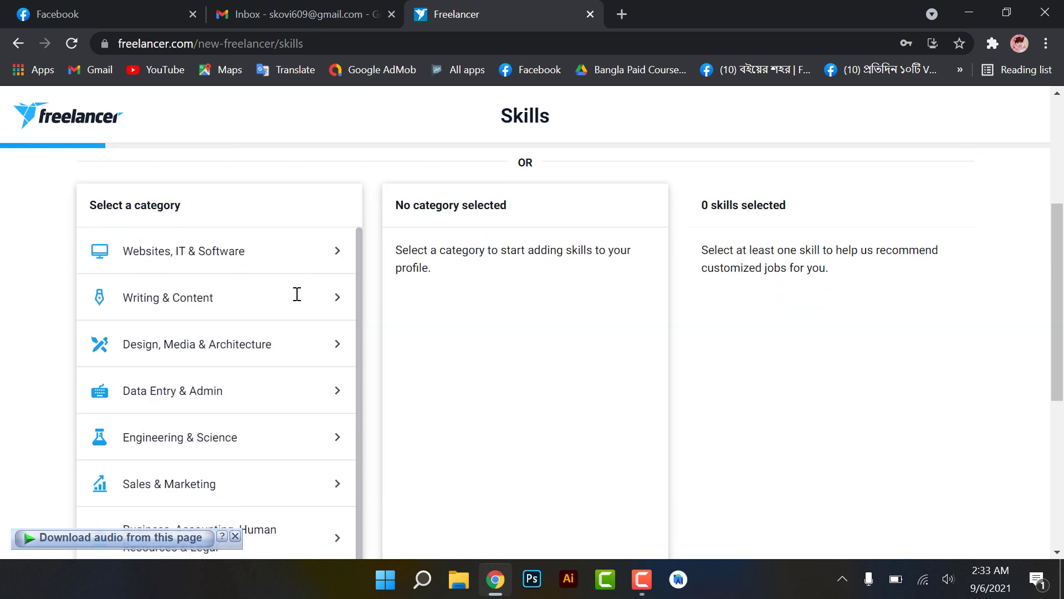
{"action": "scroll", "coordinate": [297, 300], "scroll_direction": "down", "scroll_amount": 2}
{"action": "scroll", "coordinate": [231, 422], "scroll_direction": "down", "scroll_amount": 6}
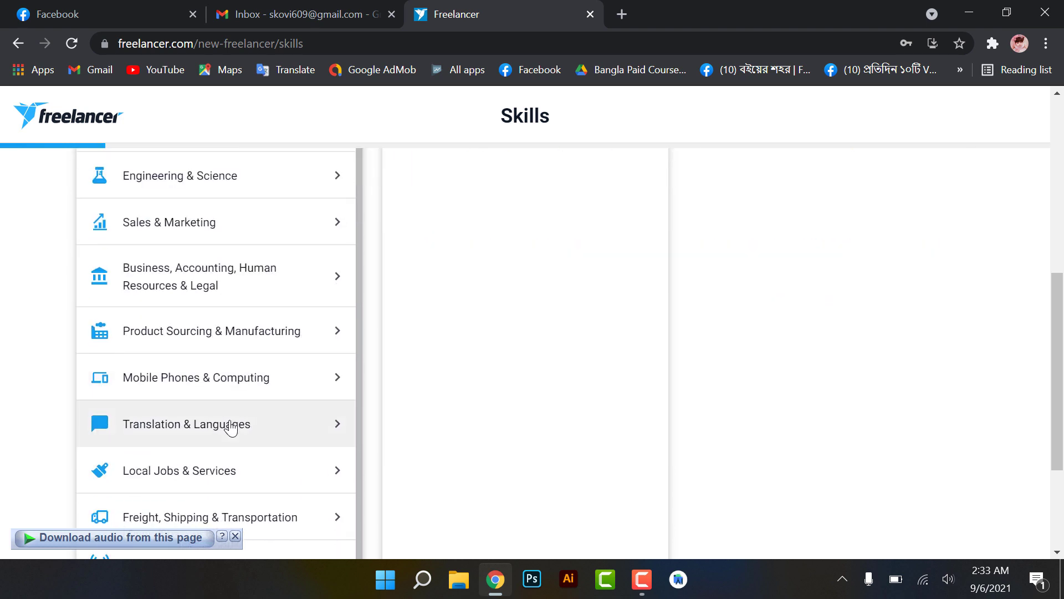
{"action": "scroll", "coordinate": [247, 347], "scroll_direction": "up", "scroll_amount": 10}
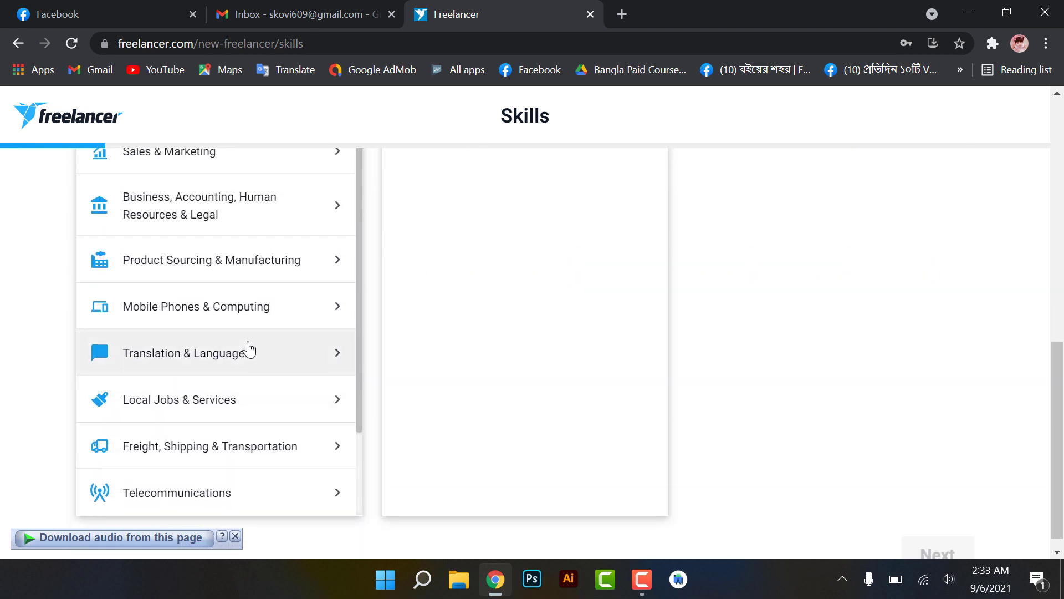
{"action": "left_click", "coordinate": [244, 361]}
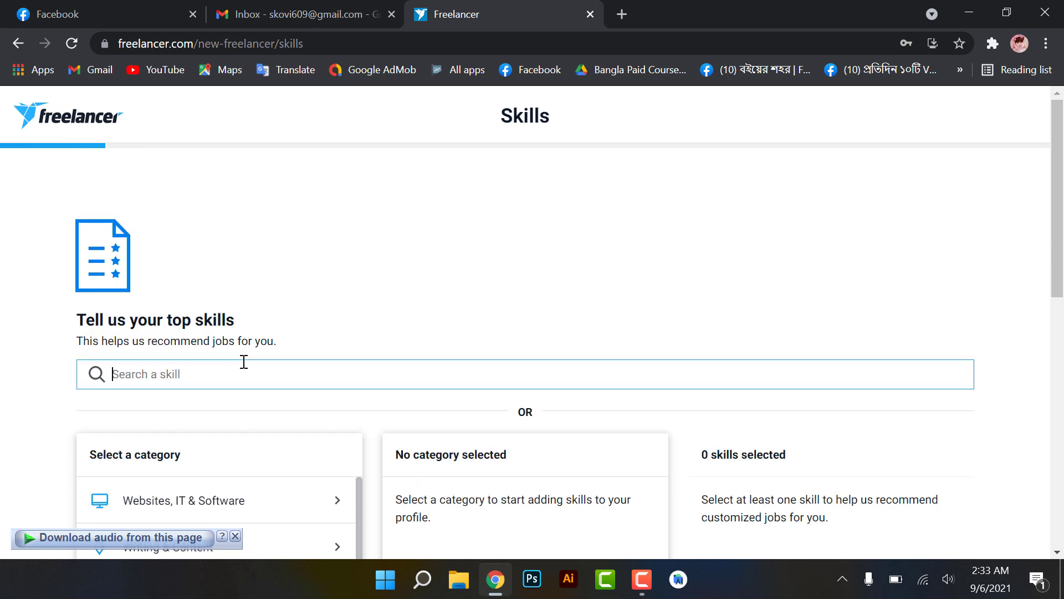
{"action": "type", "text": "G"}
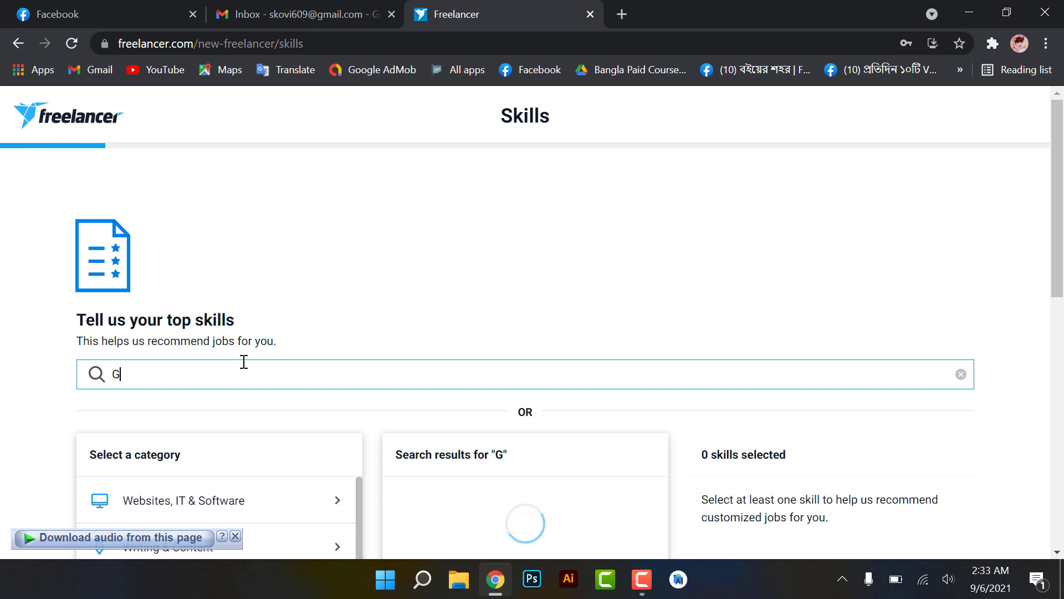
{"action": "type", "text": "ra"}
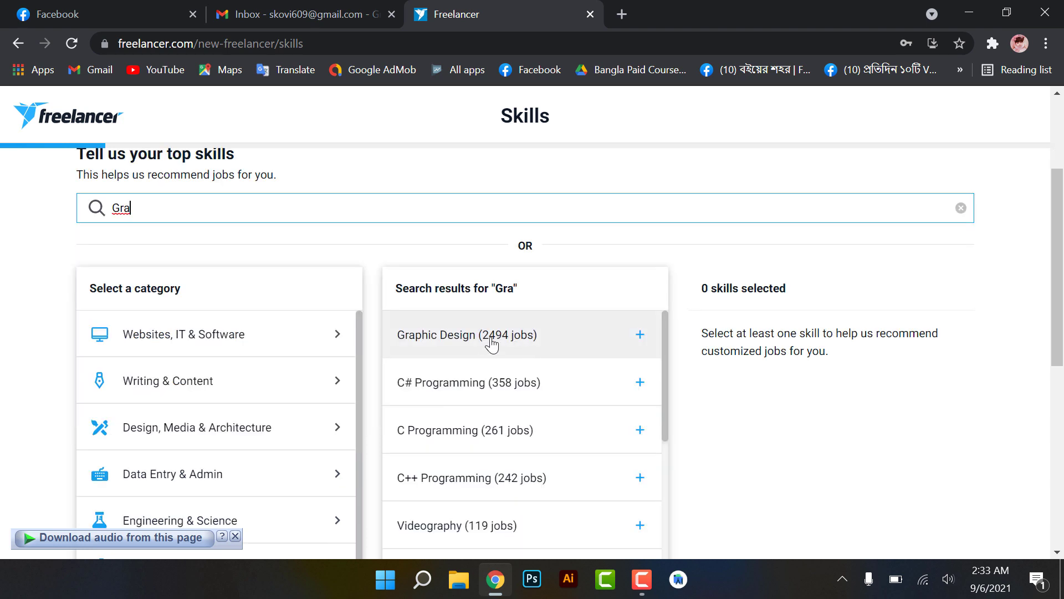
{"action": "left_click", "coordinate": [640, 335]}
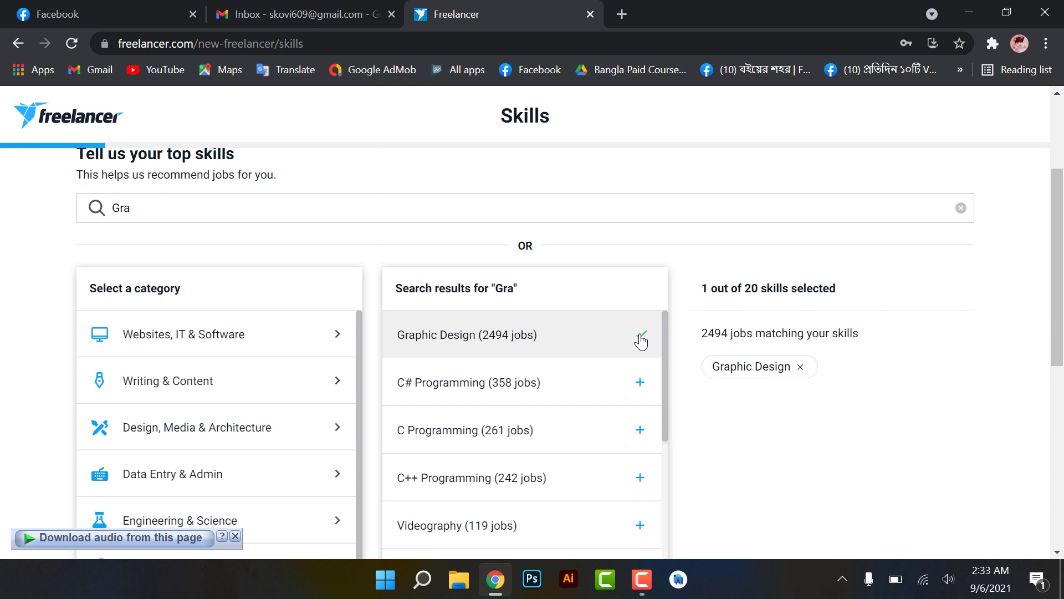
- Search the skills for "Photos" and add Photoshop to the selected skills
{"action": "scroll", "coordinate": [635, 347], "scroll_direction": "down", "scroll_amount": 5}
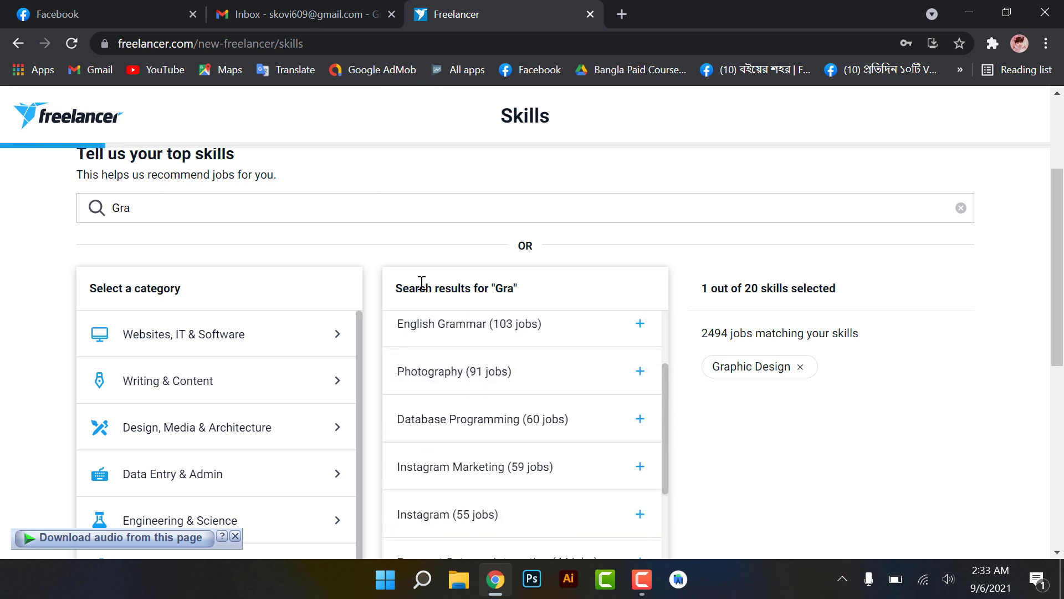
{"action": "double_click", "coordinate": [111, 208]}
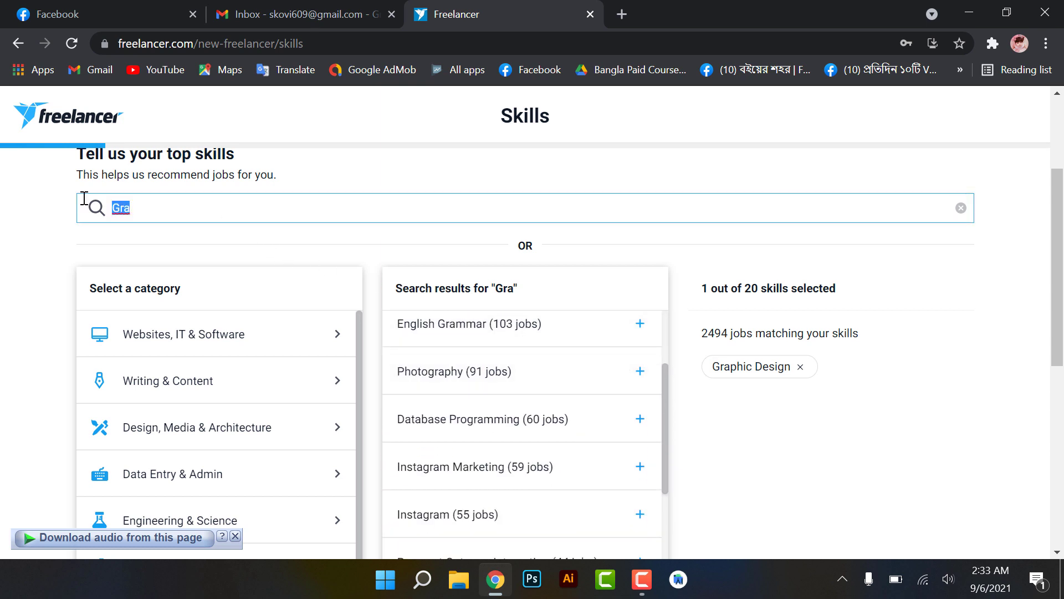
{"action": "type", "text": "Photo"}
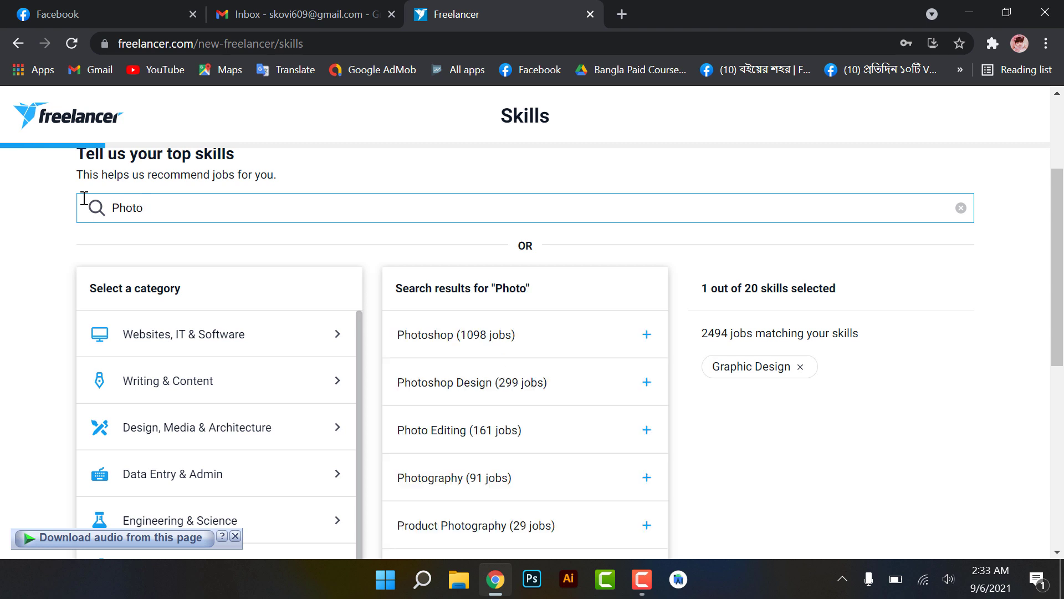
{"action": "type", "text": "s"}
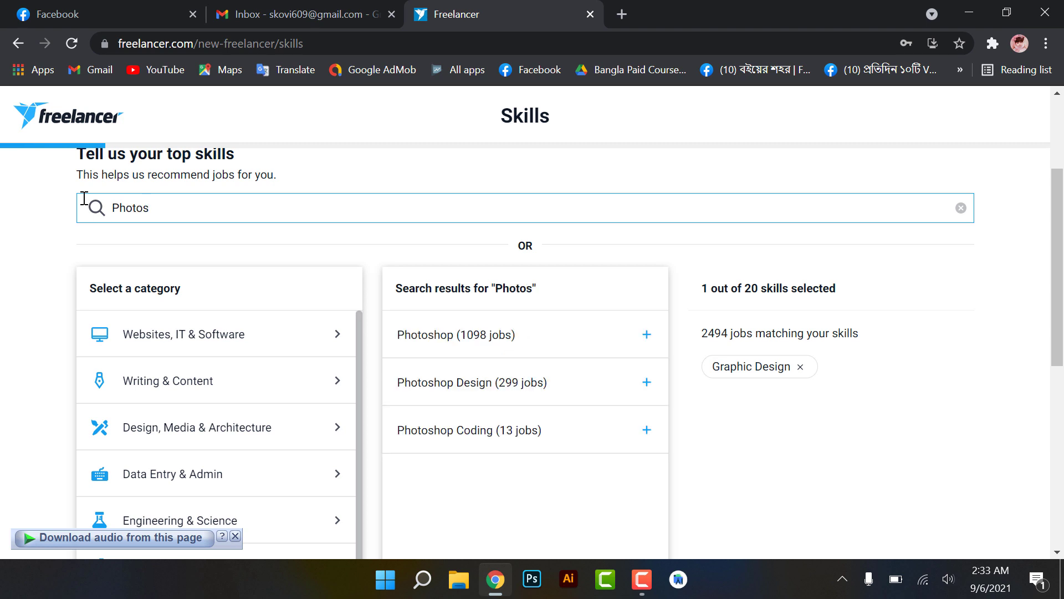
{"action": "left_click", "coordinate": [646, 335]}
- Search the skills for "Illustrator", add the Illustrator skill, and continue to the linked accounts page
{"action": "left_click_drag", "start_coordinate": [244, 211], "coordinate": [47, 222]}
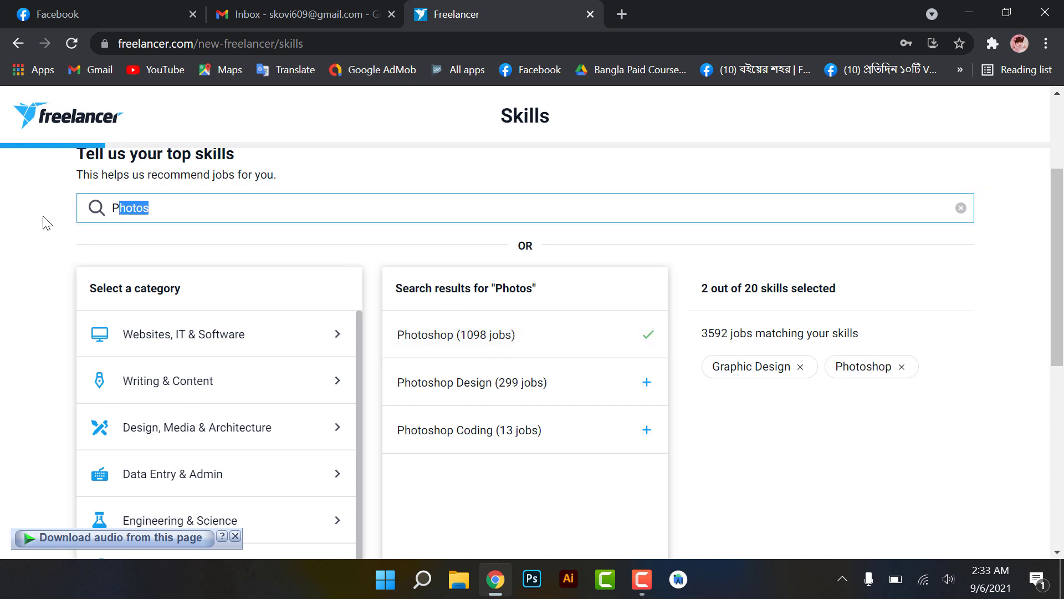
{"action": "type", "text": "I"}
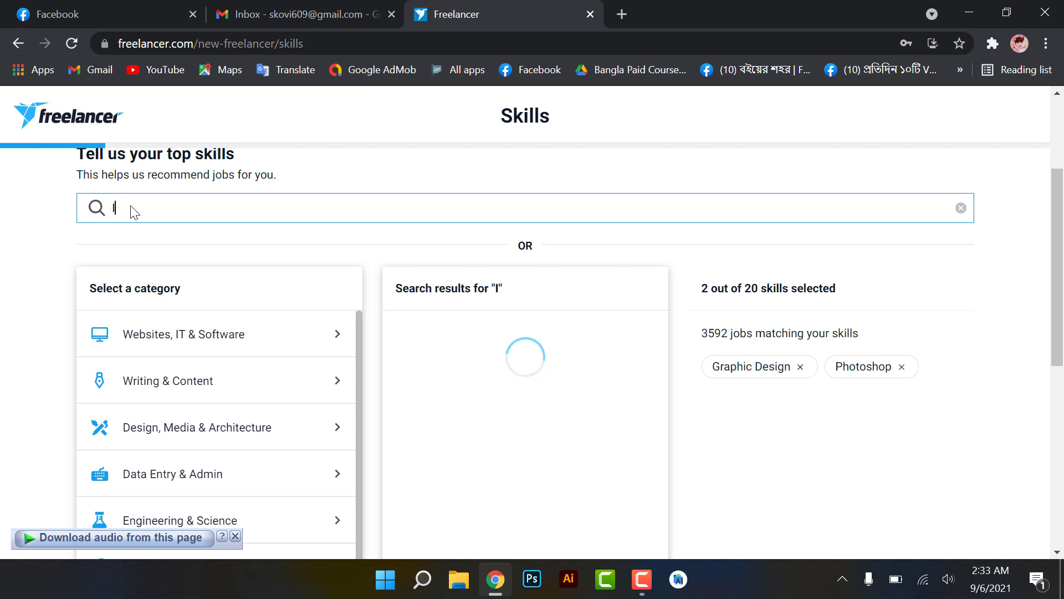
{"action": "type", "text": "llustrator"}
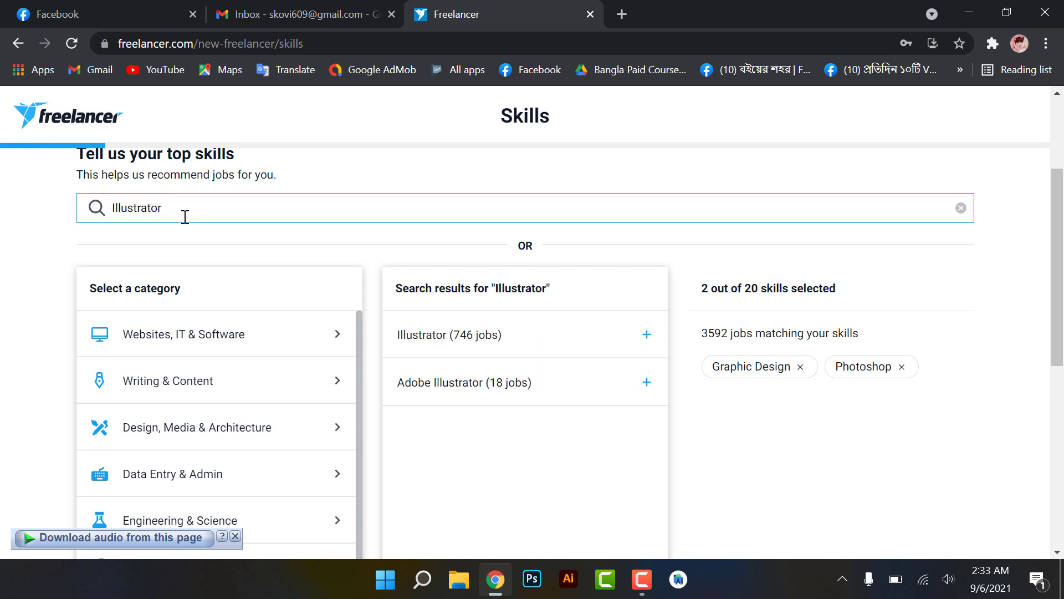
{"action": "left_click", "coordinate": [647, 334]}
{"action": "scroll", "coordinate": [603, 350], "scroll_direction": "down", "scroll_amount": 8}
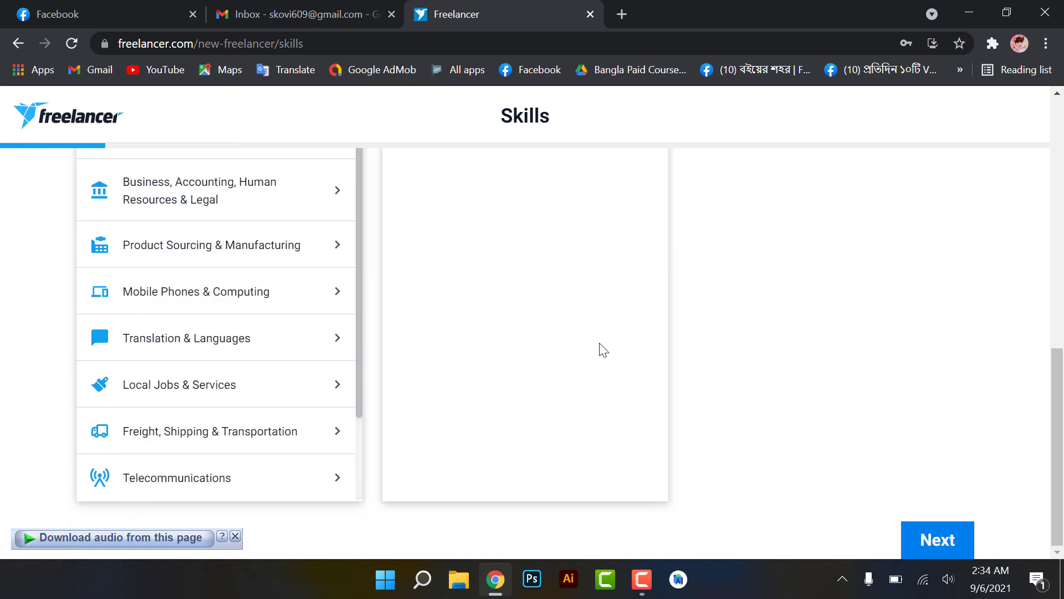
{"action": "left_click", "coordinate": [935, 535]}
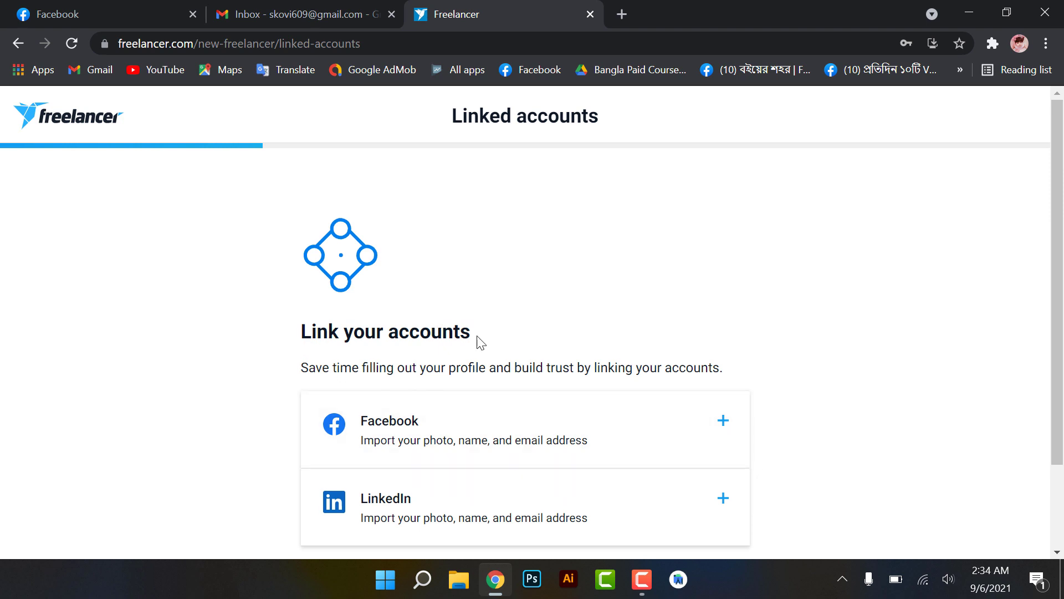
- Link the Facebook account by approving Freelancer.com's access request, and continue to the profile details
{"action": "scroll", "coordinate": [480, 340], "scroll_direction": "down", "scroll_amount": 1}
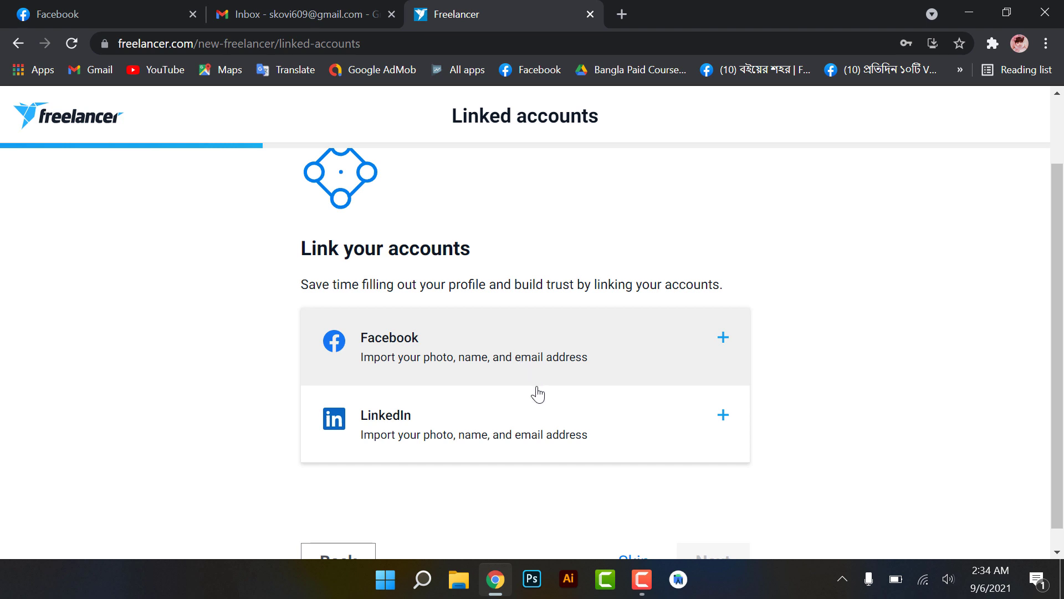
{"action": "scroll", "coordinate": [517, 424], "scroll_direction": "down", "scroll_amount": 1}
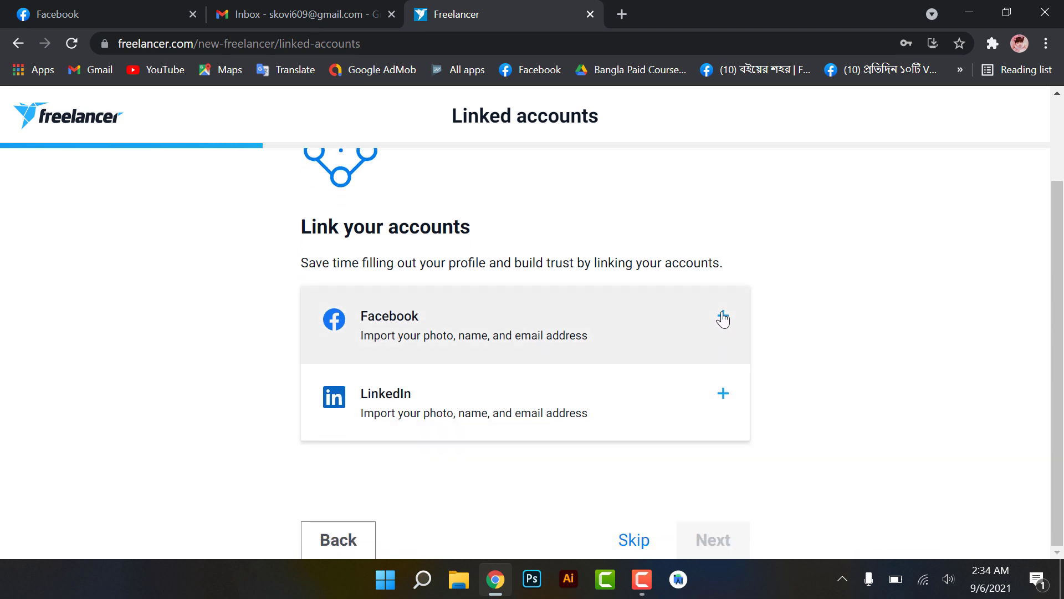
{"action": "left_click", "coordinate": [723, 318]}
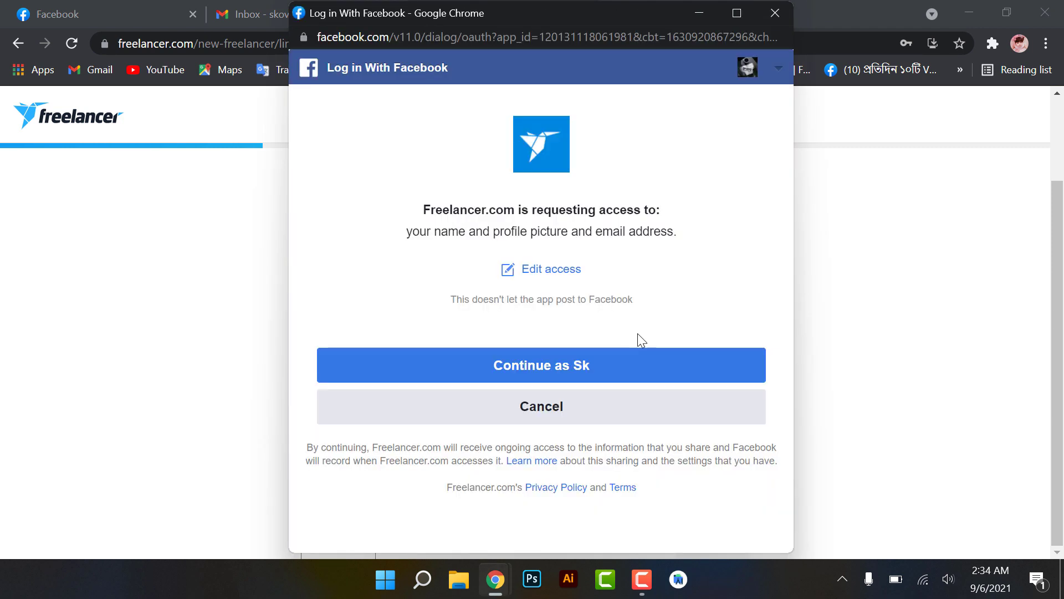
{"action": "left_click", "coordinate": [528, 371]}
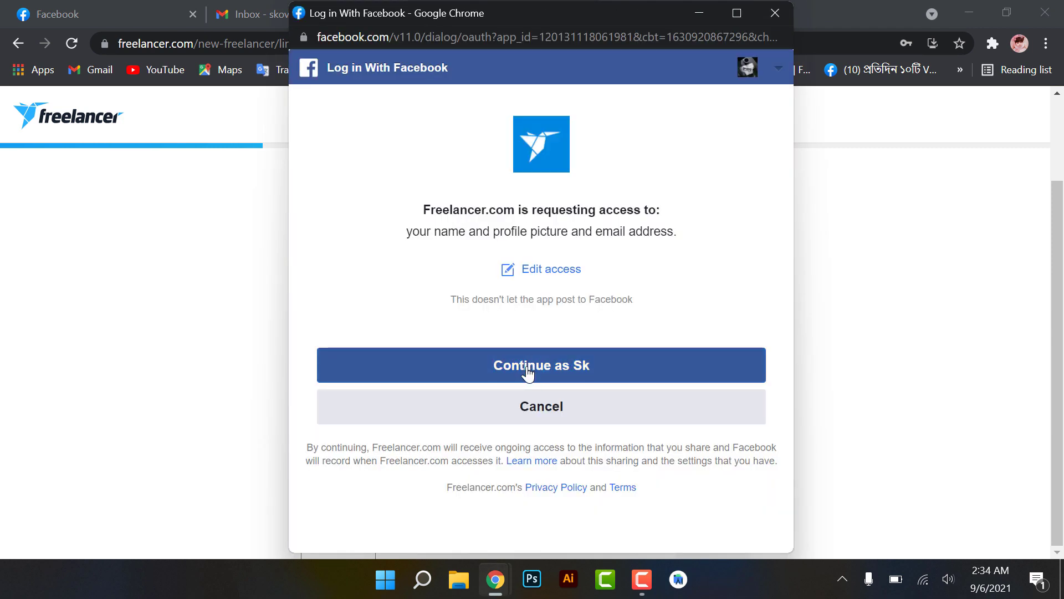
{"action": "left_click", "coordinate": [528, 372]}
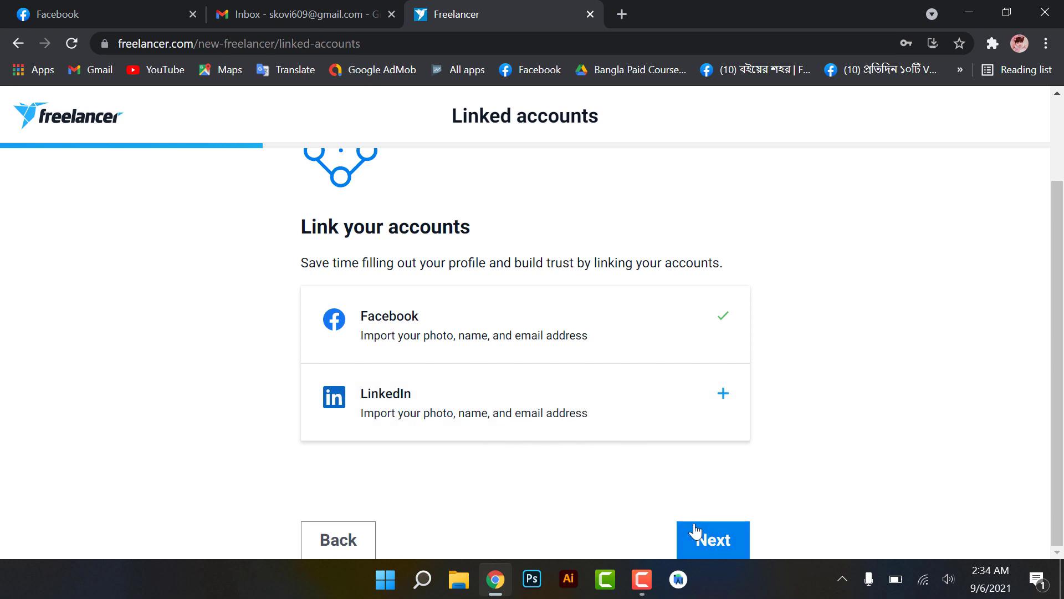
{"action": "left_click", "coordinate": [715, 550]}
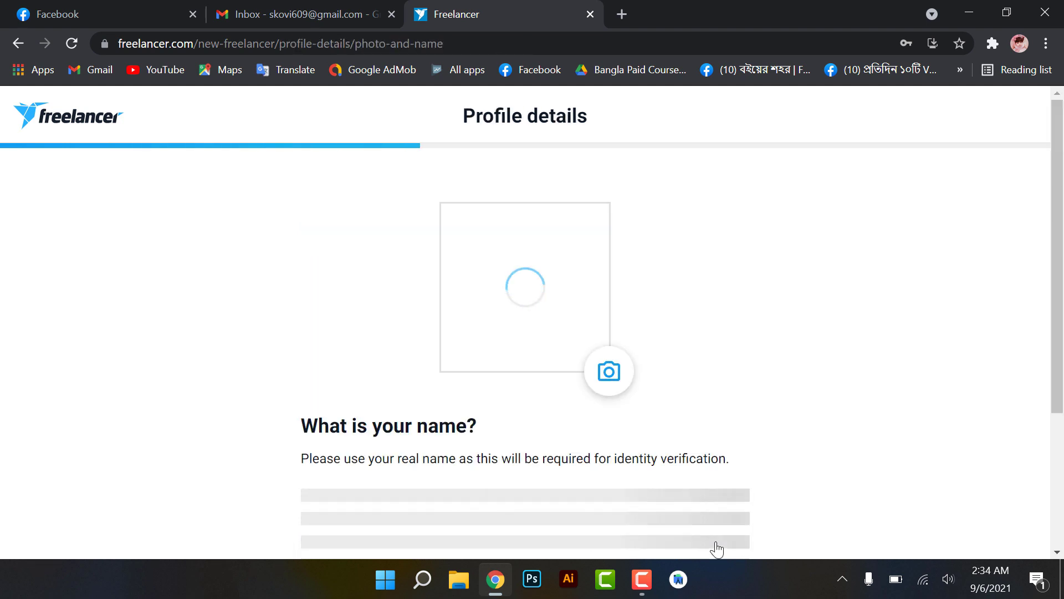
- Accept the imported profile photo, first name and last name, and continue to the headline and summary page
{"action": "scroll", "coordinate": [704, 510], "scroll_direction": "down", "scroll_amount": 3}
{"action": "left_click", "coordinate": [699, 494]}
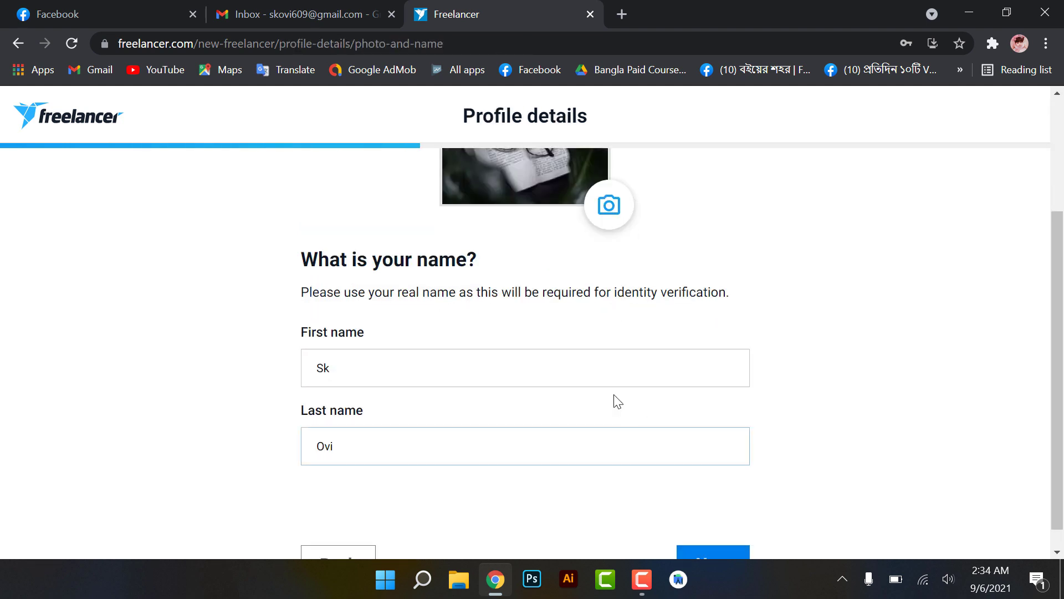
{"action": "scroll", "coordinate": [584, 375], "scroll_direction": "down", "scroll_amount": 1}
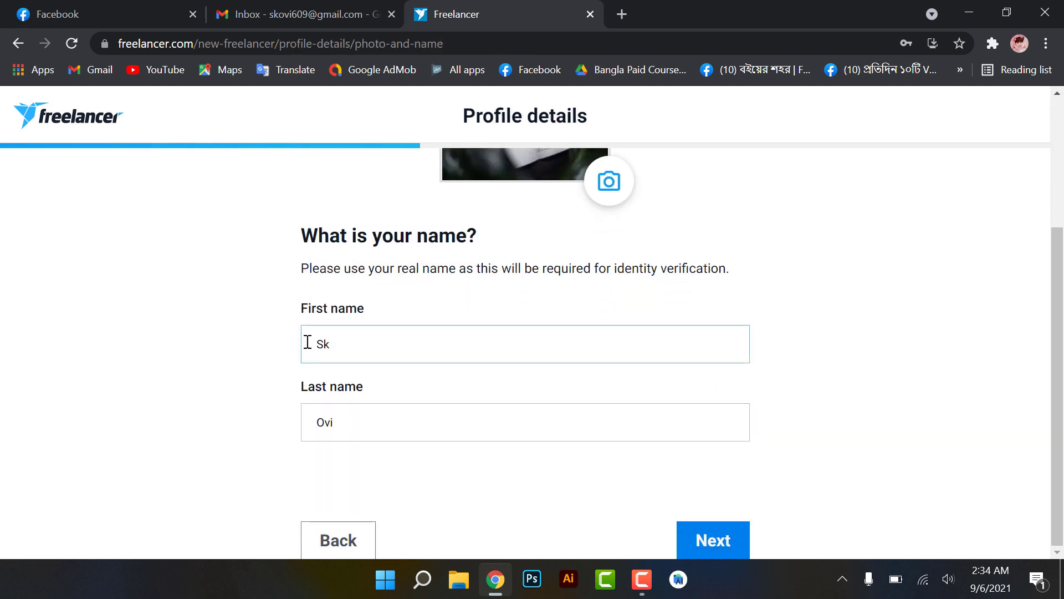
{"action": "left_click", "coordinate": [696, 539]}
- Enter "Graphic Designer" as the one-line description of what you do
{"action": "left_click", "coordinate": [558, 312]}
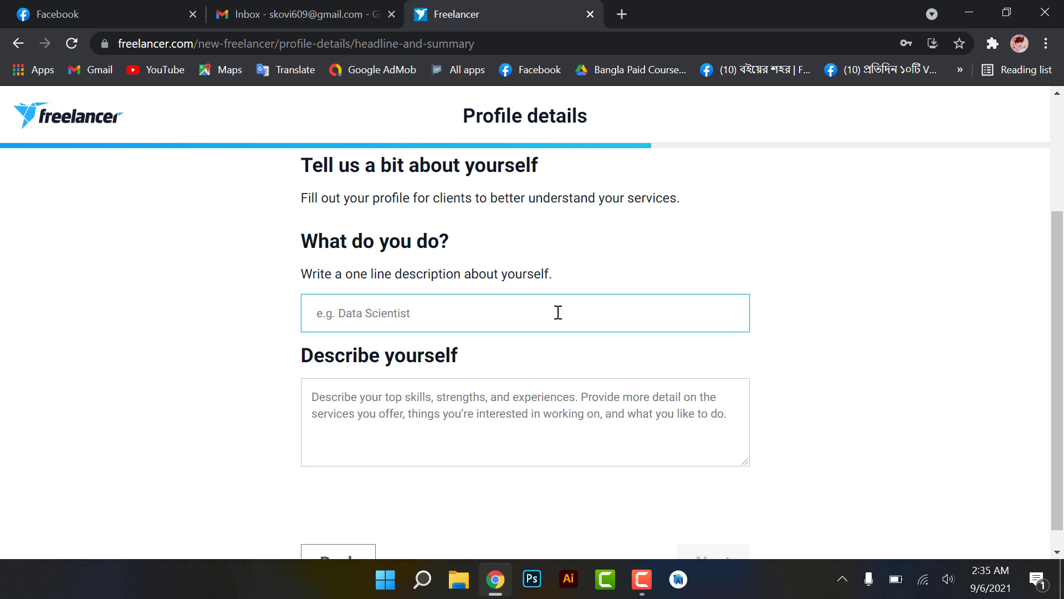
{"action": "type", "text": "Graphic"}
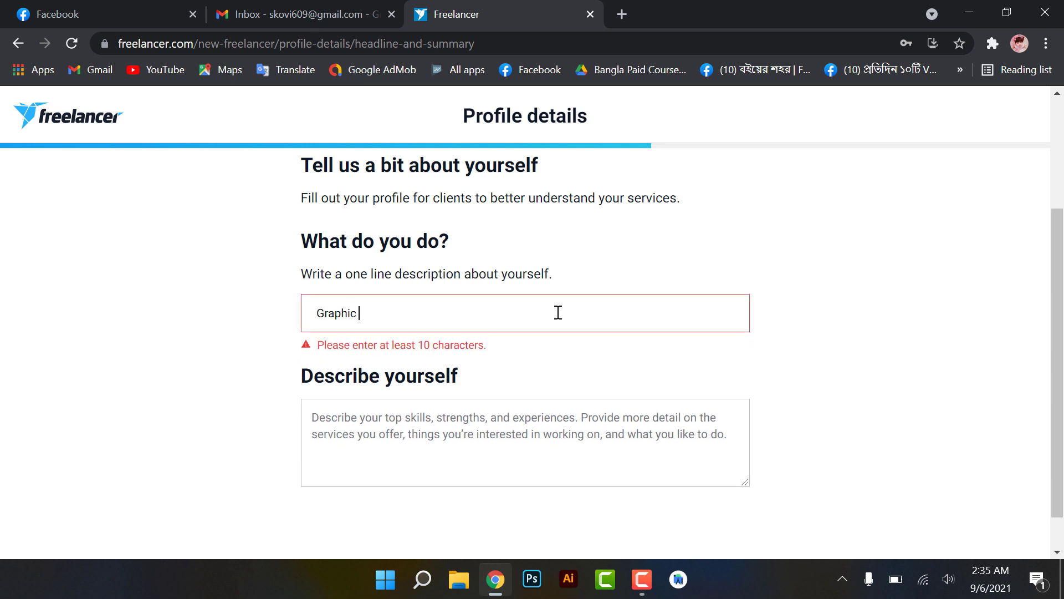
{"action": "type", "text": " Designer"}
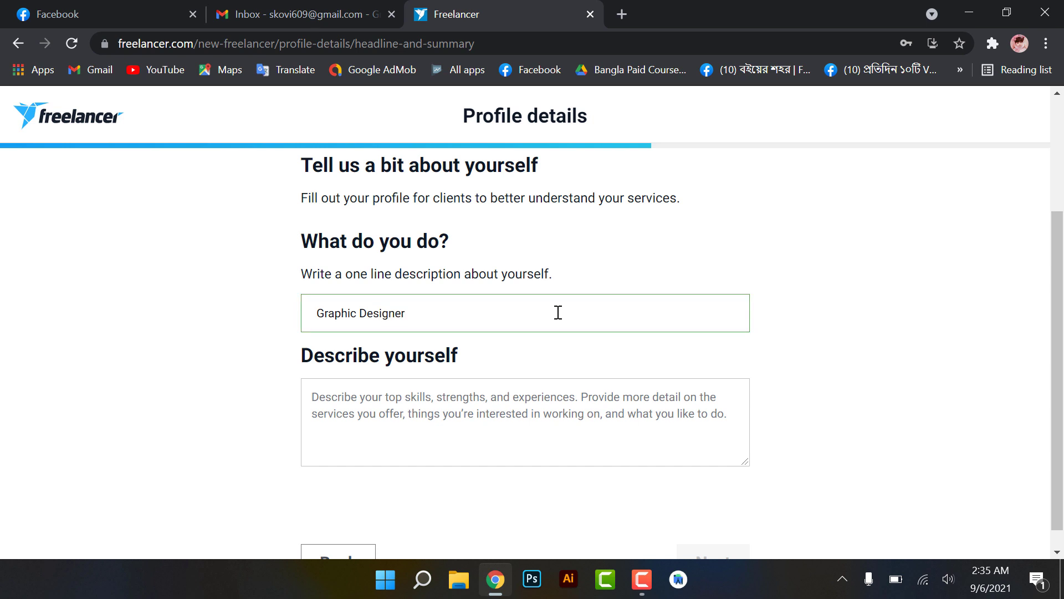
- Begin the self-description with "I'm a professional graphic design. I have 5 years experience in graphic design."
{"action": "left_click", "coordinate": [577, 429]}
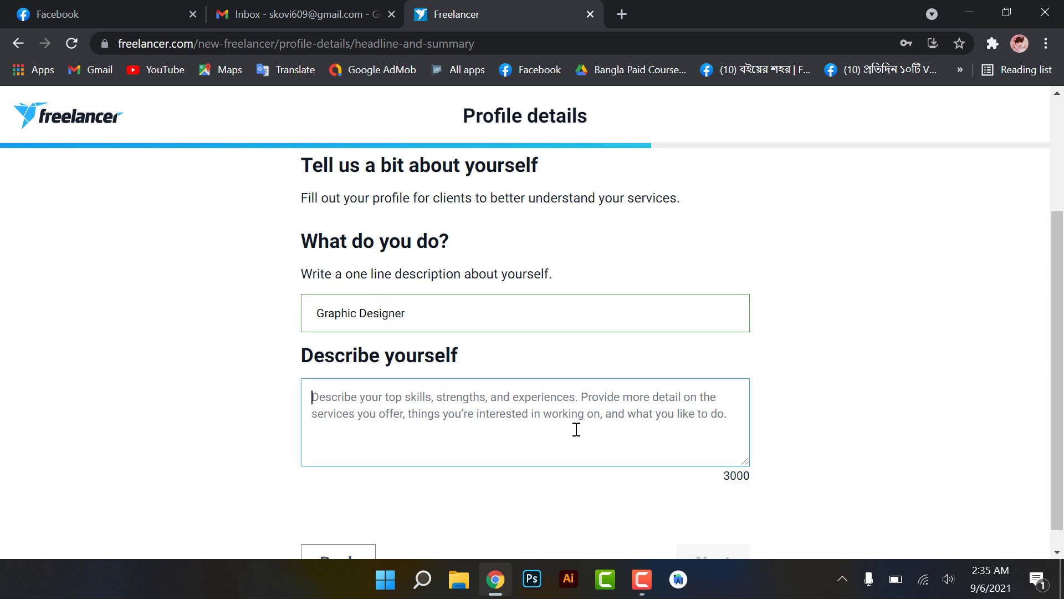
{"action": "type", "text": "I'm a pro"}
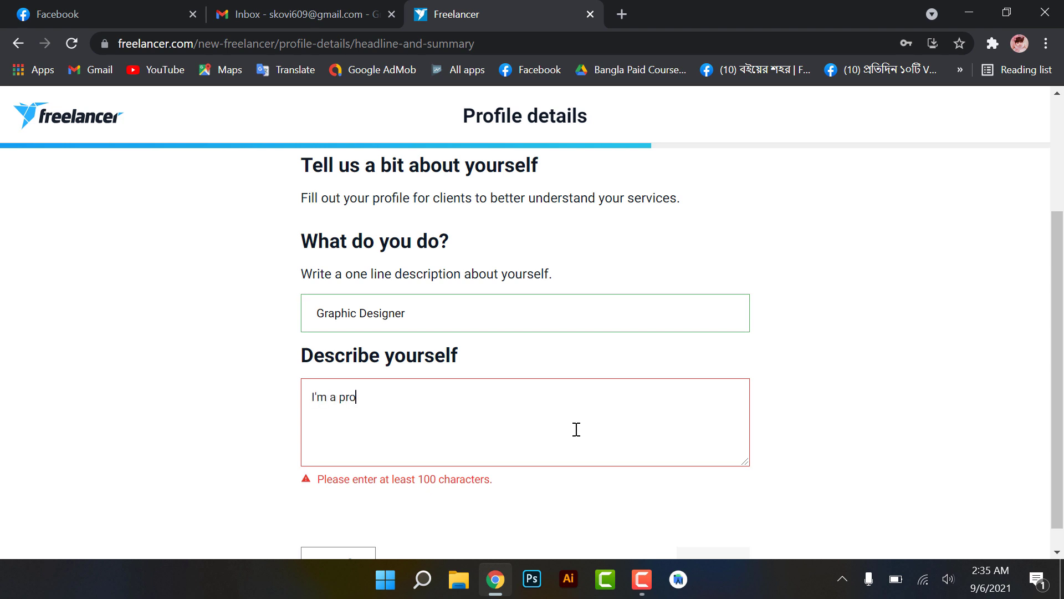
{"action": "type", "text": "fessional graphic design."}
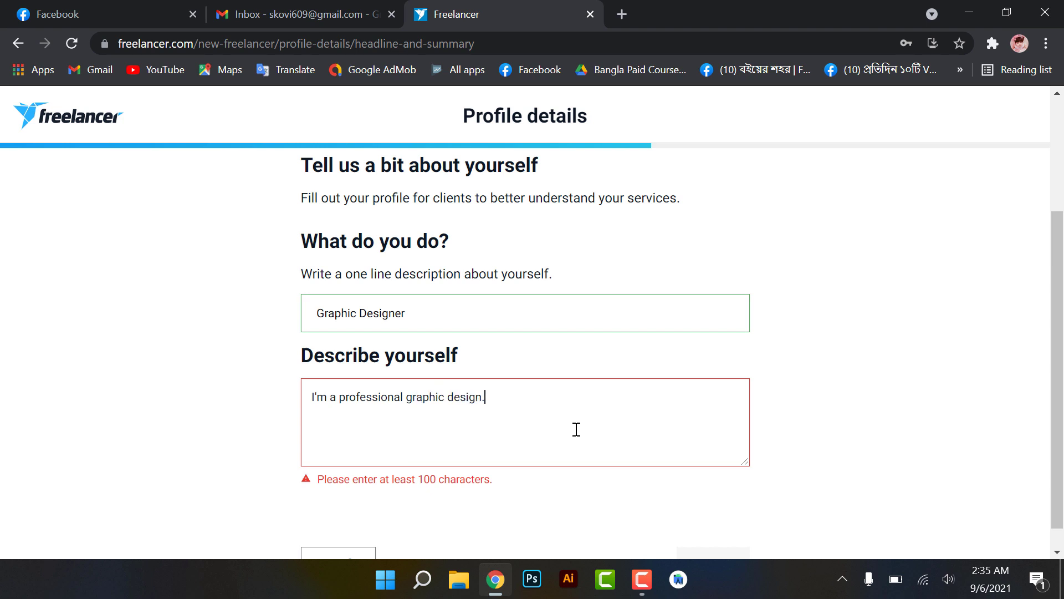
{"action": "type", "text": " I hvae"}
{"action": "key", "text": "BackSpace"}
{"action": "key", "text": "BackSpace"}
{"action": "key", "text": "BackSpace"}
{"action": "type", "text": "ave 5 years experience"}
{"action": "right_click", "coordinate": [563, 400]}
{"action": "left_click", "coordinate": [649, 175]}
{"action": "type", "text": "in graphi"}
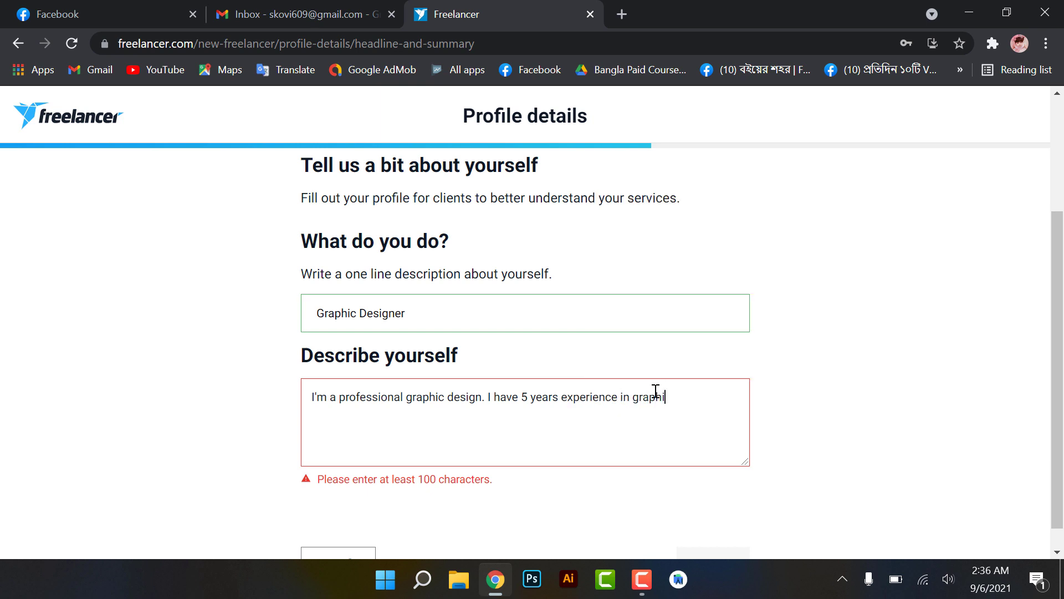
{"action": "type", "text": "c design."}
- Paste the copied list of design services into the self-description and end with "If any need please feel free to contact me." and "Thank you"
{"action": "key", "text": "ctrl+v"}
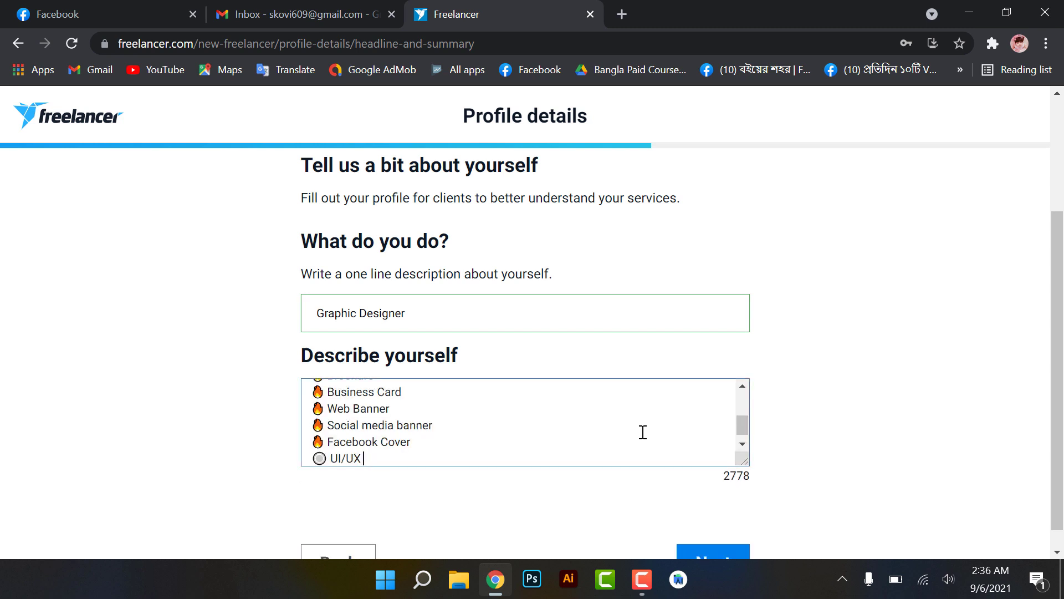
{"action": "key", "text": "Return"}
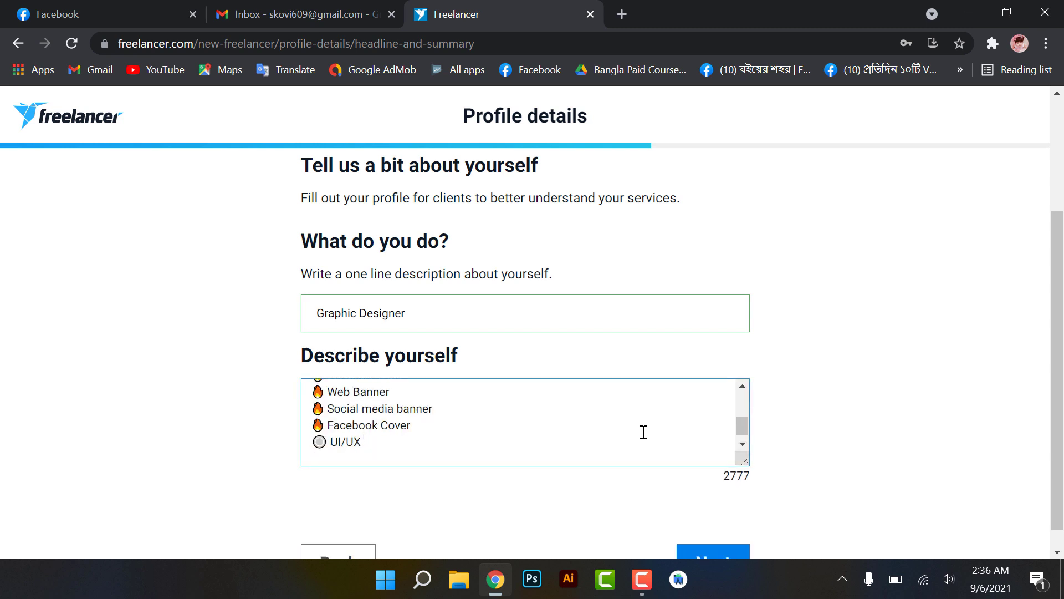
{"action": "key", "text": "Return"}
{"action": "key", "text": "BackSpace"}
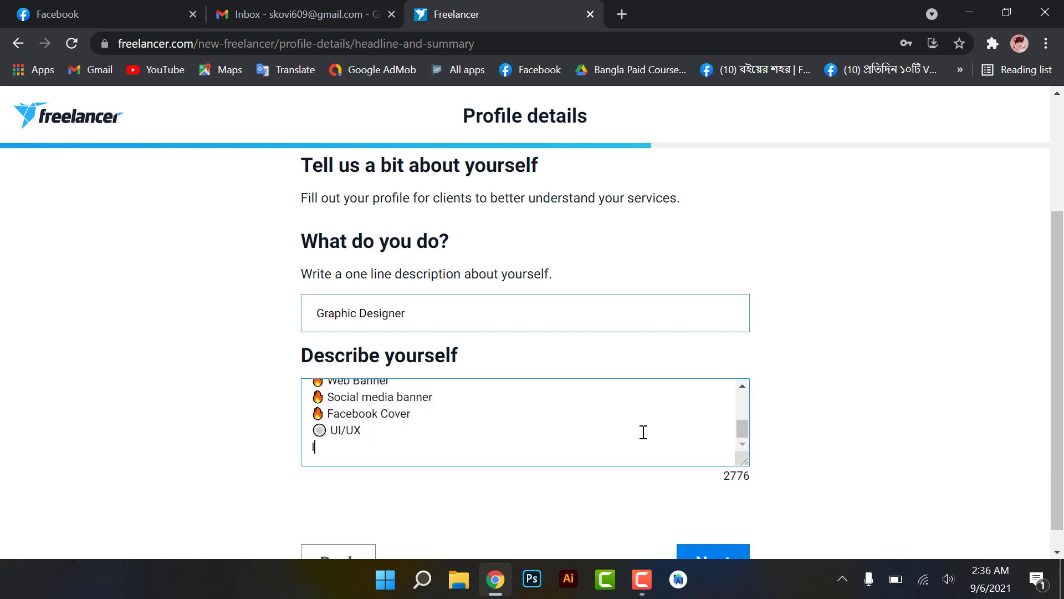
{"action": "type", "text": "If any need please f"}
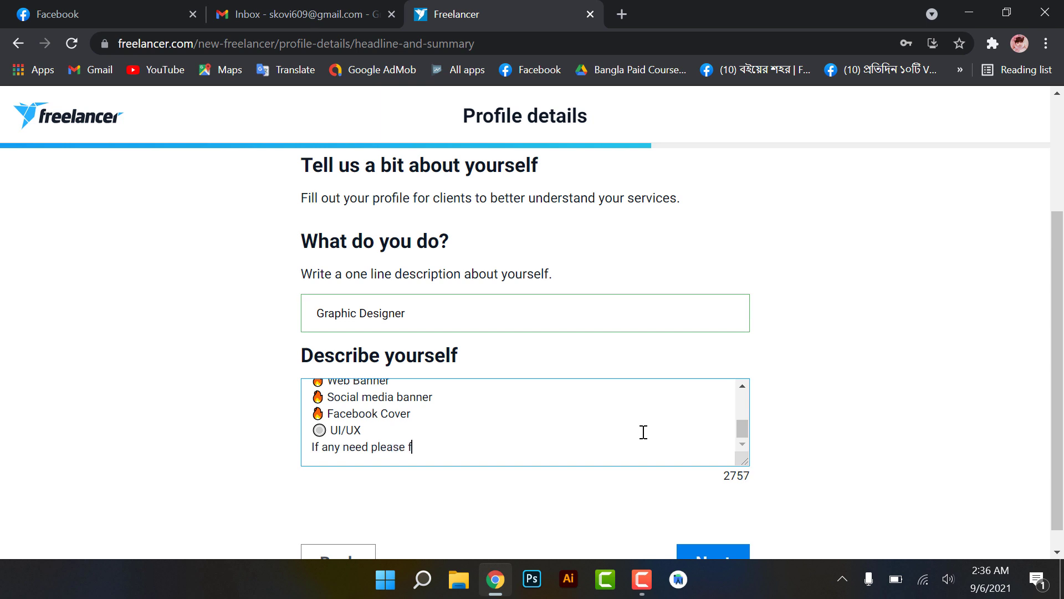
{"action": "type", "text": "eel free to contact m"}
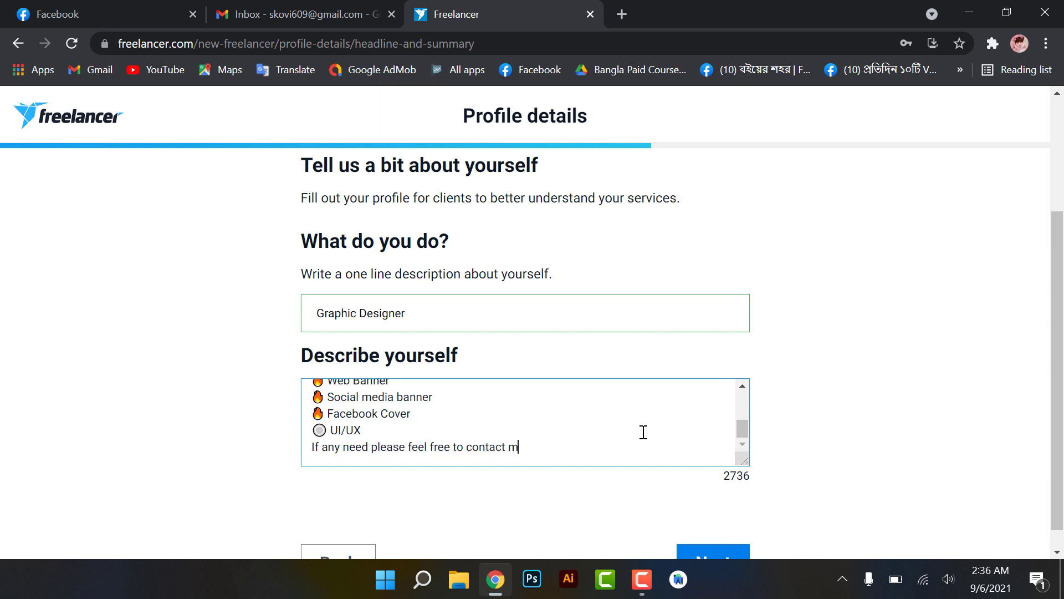
{"action": "type", "text": "e."}
{"action": "key", "text": "Return"}
{"action": "type", "text": "Thank you"}
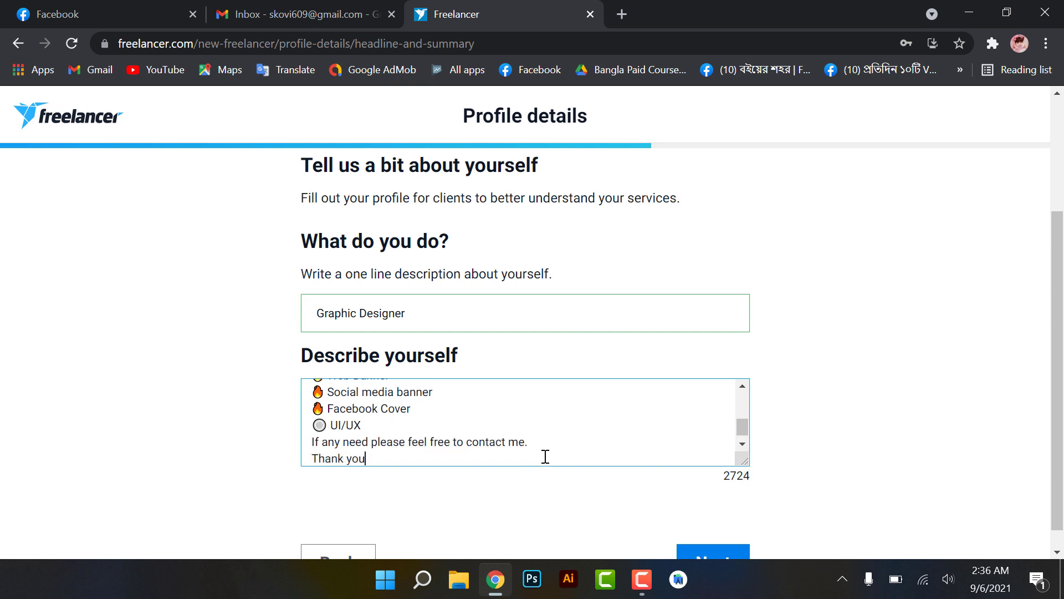
- Insert blank lines before "I will design" and after "UI/UX" in the self-description, and continue to the languages and birthdate page
{"action": "scroll", "coordinate": [509, 424], "scroll_direction": "up", "scroll_amount": 1}
{"action": "scroll", "coordinate": [508, 424], "scroll_direction": "up", "scroll_amount": 8}
{"action": "scroll", "coordinate": [506, 431], "scroll_direction": "down", "scroll_amount": 4}
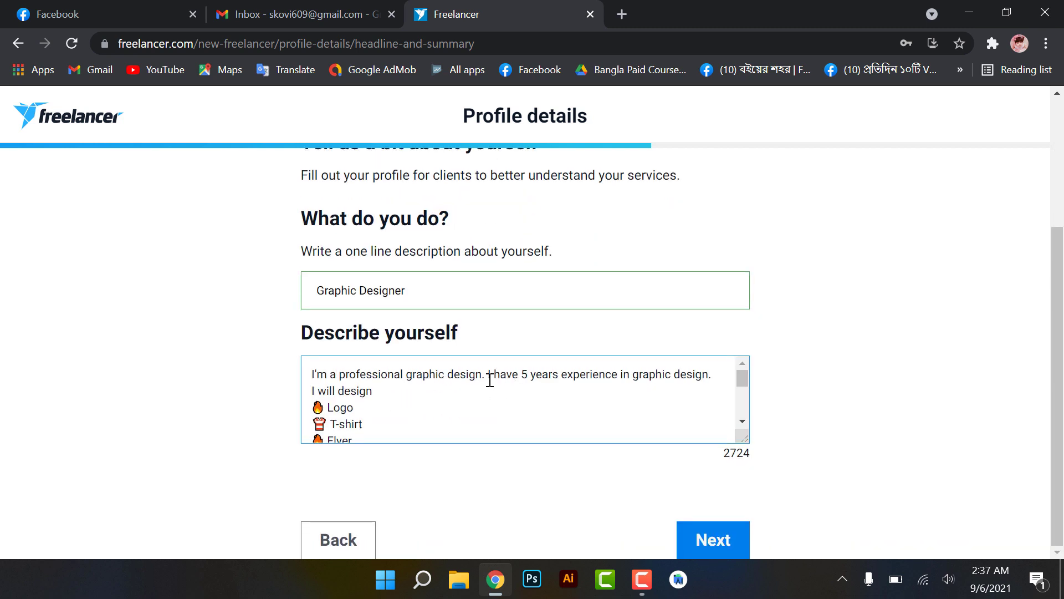
{"action": "scroll", "coordinate": [411, 393], "scroll_direction": "down", "scroll_amount": 8}
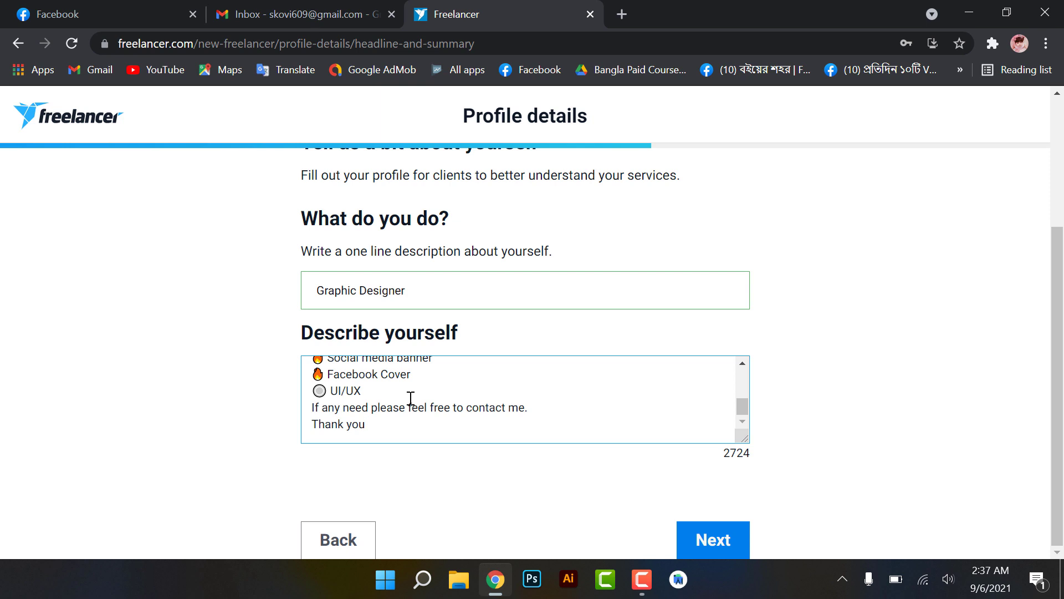
{"action": "scroll", "coordinate": [410, 397], "scroll_direction": "up", "scroll_amount": 8}
{"action": "scroll", "coordinate": [410, 396], "scroll_direction": "down", "scroll_amount": 8}
{"action": "left_click", "coordinate": [389, 393]}
{"action": "key", "text": "Return"}
{"action": "scroll", "coordinate": [443, 399], "scroll_direction": "up", "scroll_amount": 8}
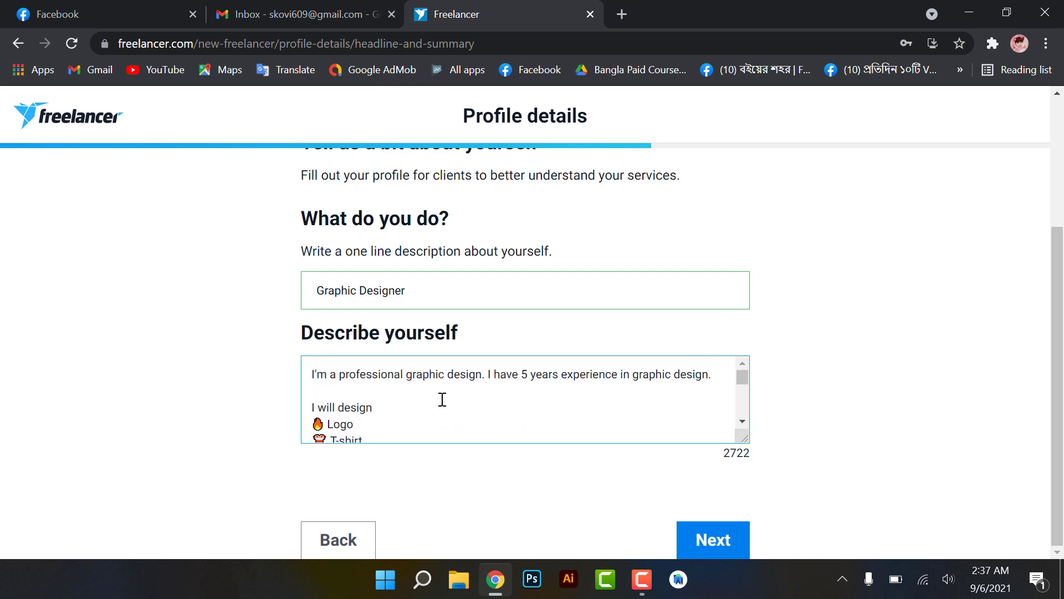
{"action": "scroll", "coordinate": [442, 399], "scroll_direction": "down", "scroll_amount": 8}
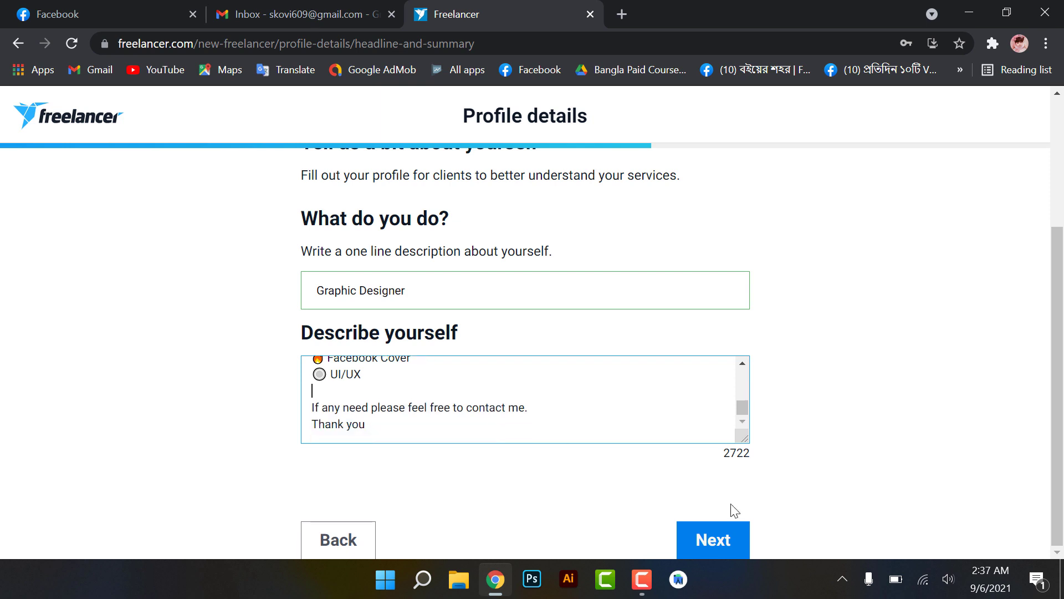
{"action": "left_click", "coordinate": [704, 547]}
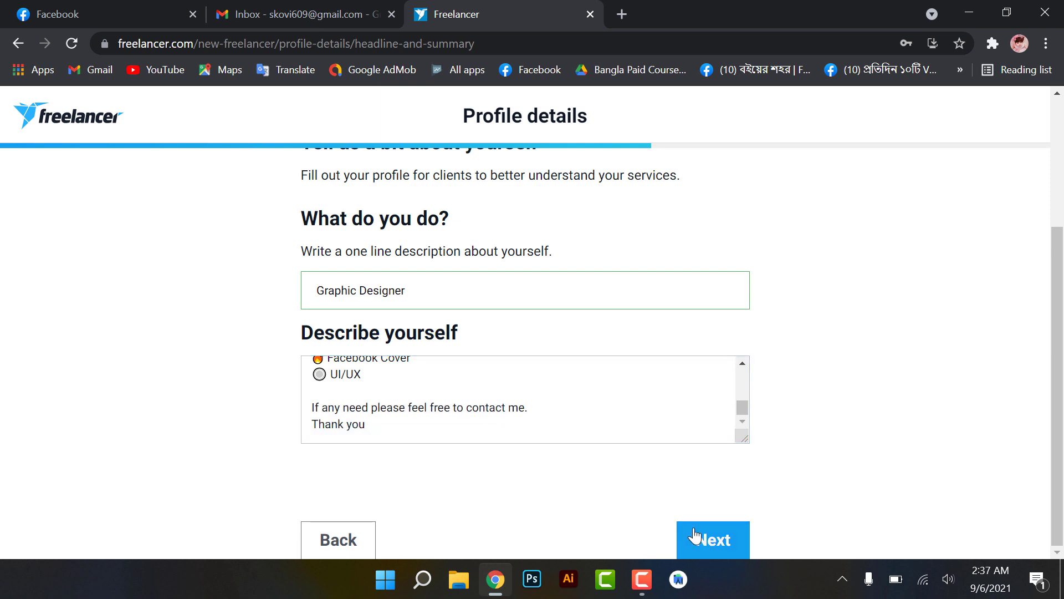
- Search the spoken languages for "En" and add English alongside বাংলা
{"action": "scroll", "coordinate": [630, 459], "scroll_direction": "down", "scroll_amount": 2}
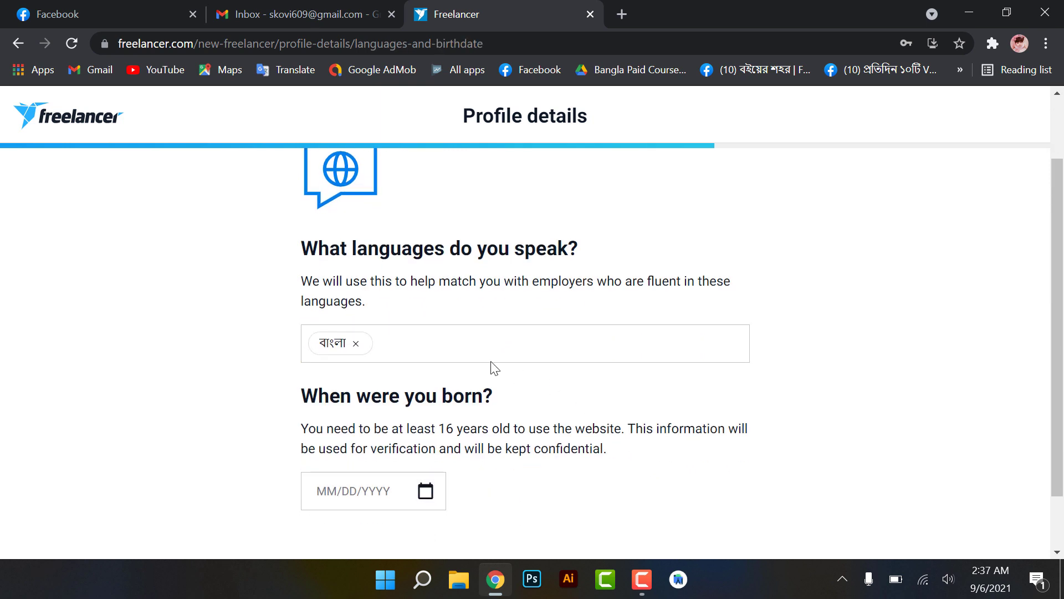
{"action": "left_click", "coordinate": [479, 348]}
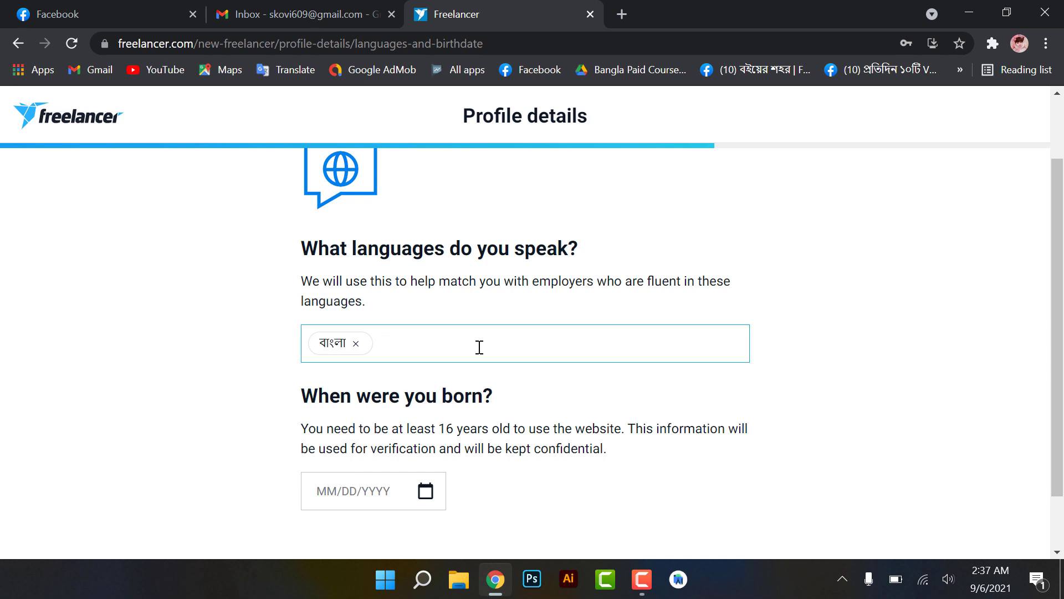
{"action": "type", "text": "En"}
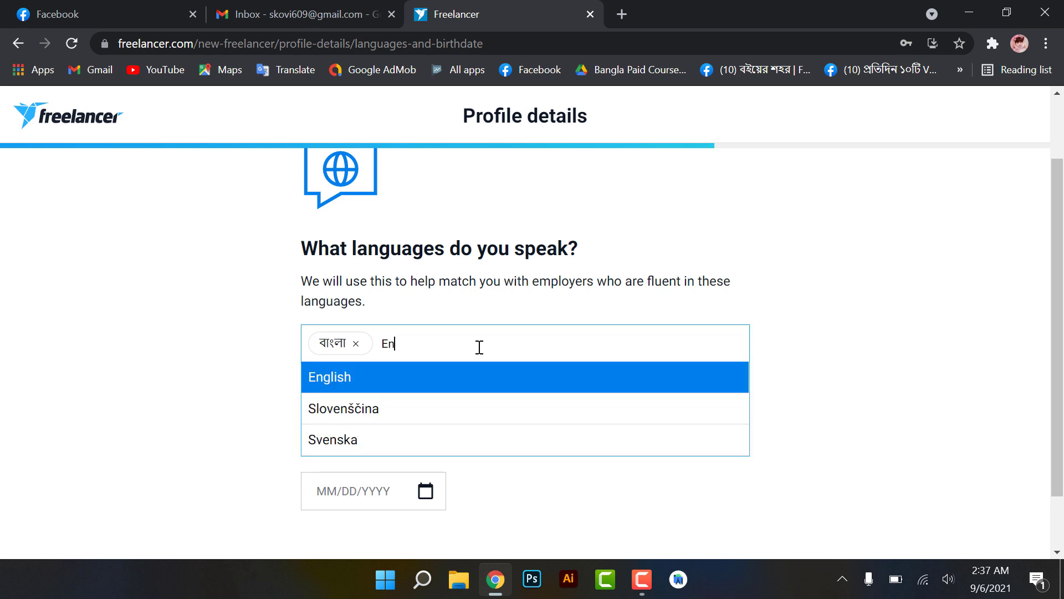
{"action": "key", "text": "Return"}
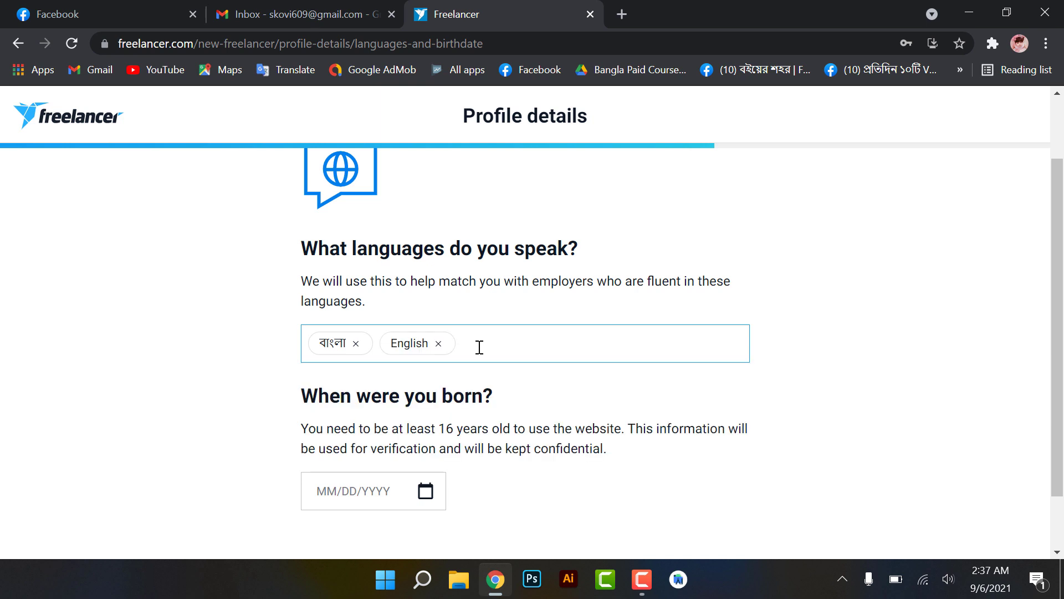
- Try to set the birth date in the calendar by choosing a year, month and day
{"action": "scroll", "coordinate": [479, 347], "scroll_direction": "down", "scroll_amount": 1}
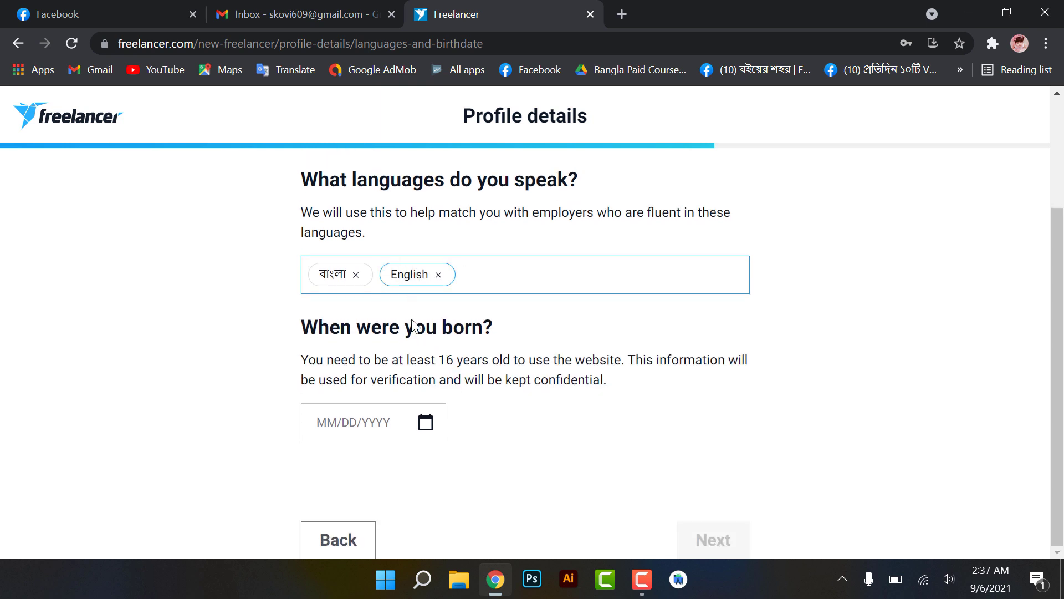
{"action": "left_click", "coordinate": [345, 430]}
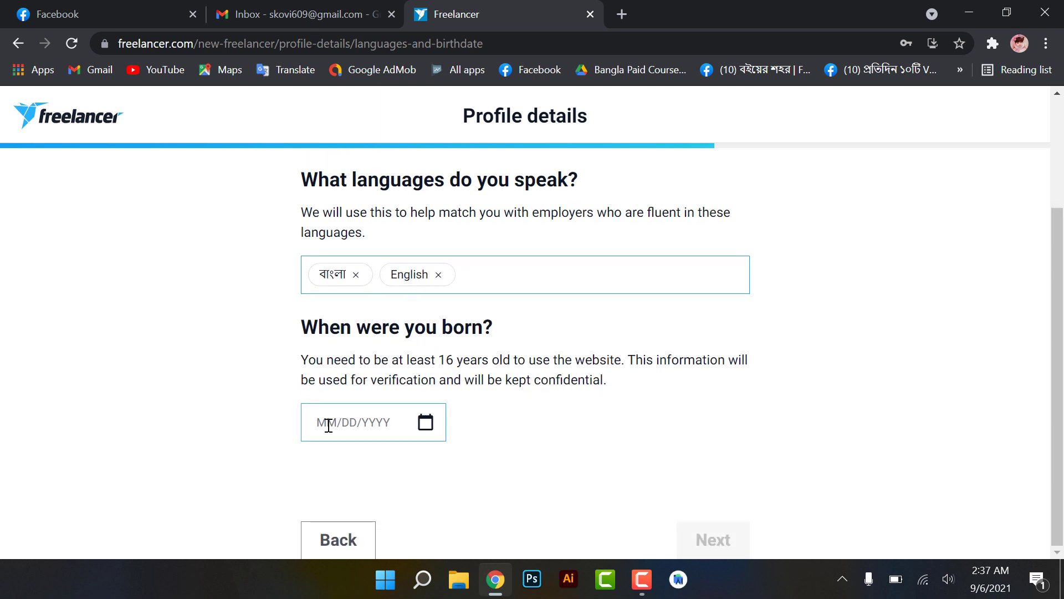
{"action": "left_click", "coordinate": [422, 430]}
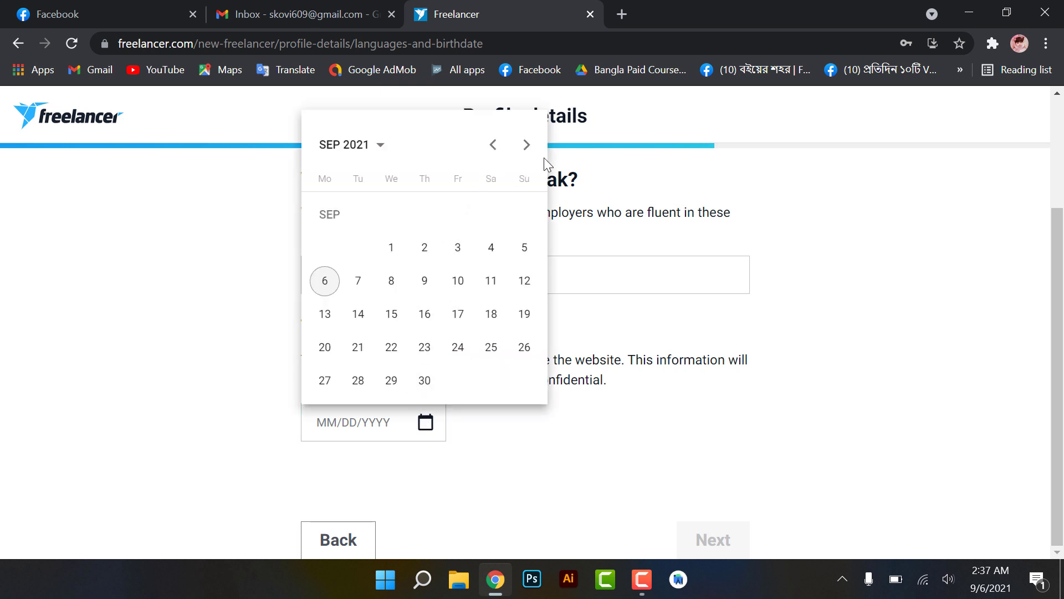
{"action": "left_click", "coordinate": [426, 425]}
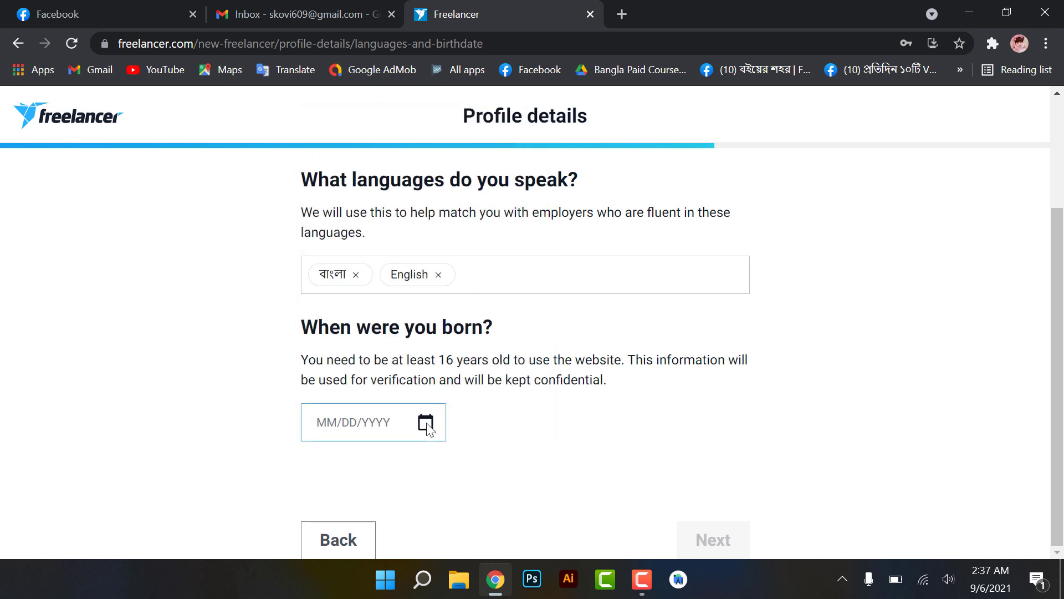
{"action": "left_click", "coordinate": [425, 425]}
{"action": "left_click", "coordinate": [525, 145]}
{"action": "left_click", "coordinate": [525, 145]}
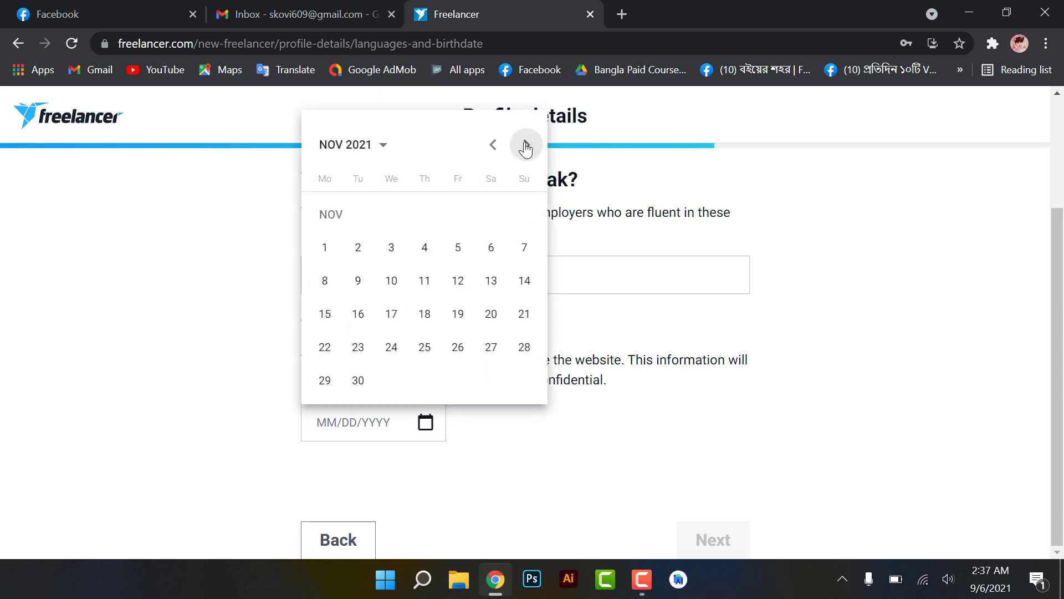
{"action": "left_click", "coordinate": [525, 145]}
{"action": "left_click", "coordinate": [376, 147]}
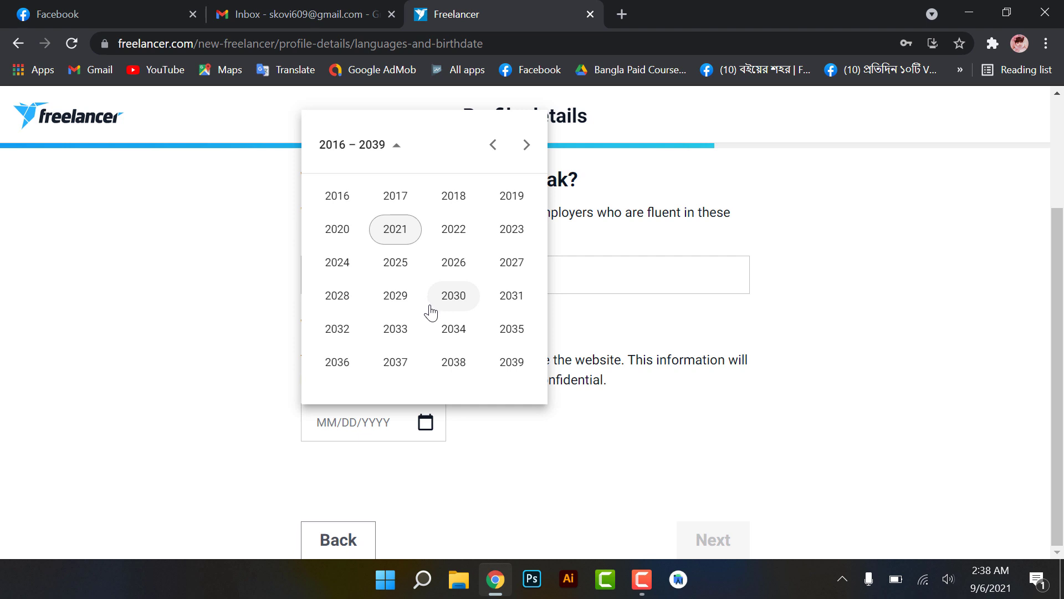
{"action": "scroll", "coordinate": [449, 301], "scroll_direction": "up", "scroll_amount": 2}
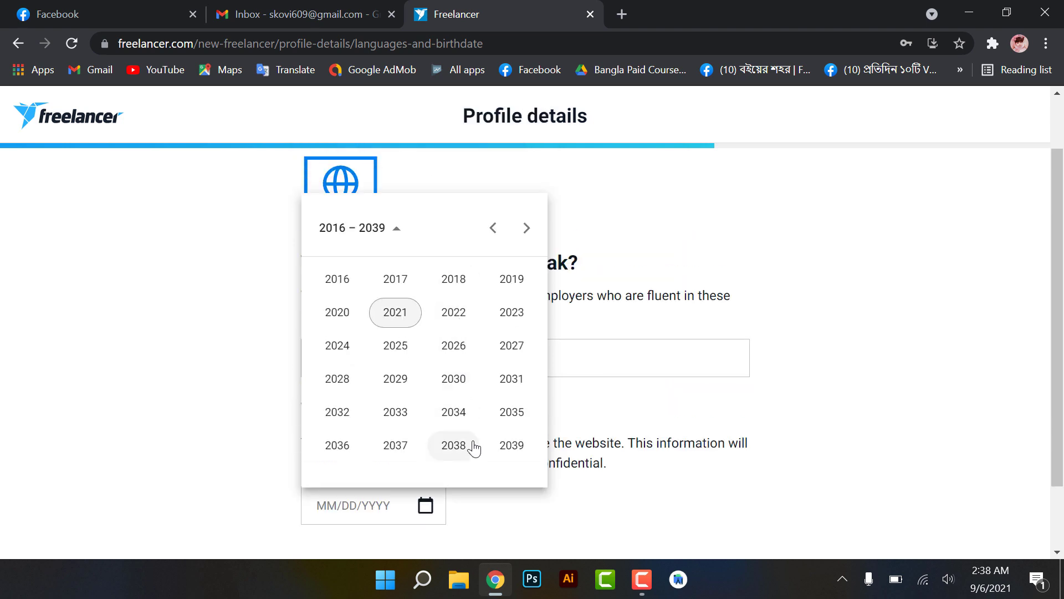
{"action": "left_click", "coordinate": [493, 228]}
{"action": "left_click", "coordinate": [464, 411]}
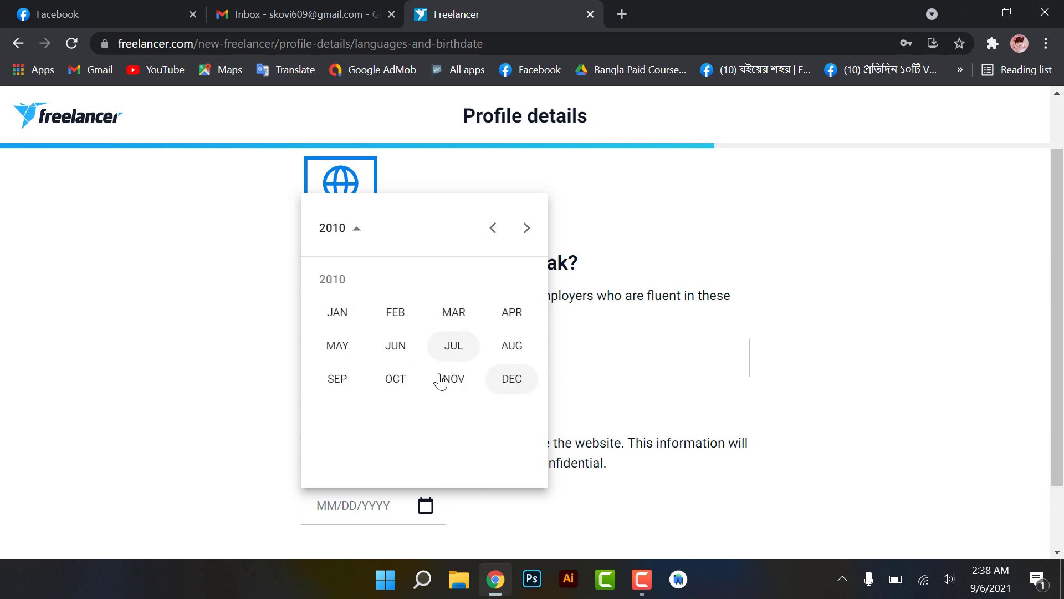
{"action": "left_click", "coordinate": [491, 387]}
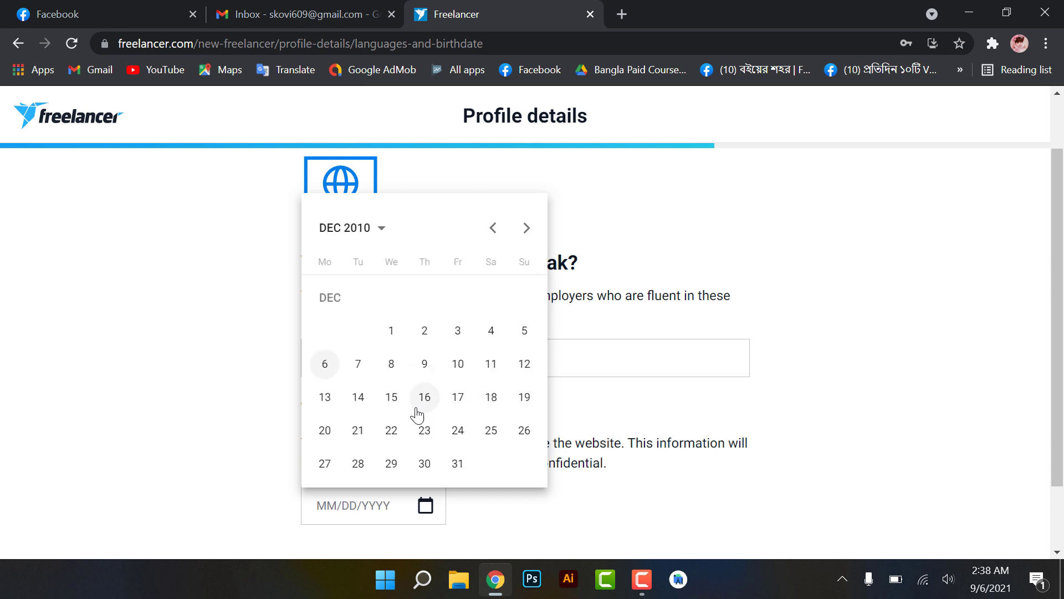
{"action": "left_click", "coordinate": [458, 370]}
{"action": "scroll", "coordinate": [451, 438], "scroll_direction": "down", "scroll_amount": 2}
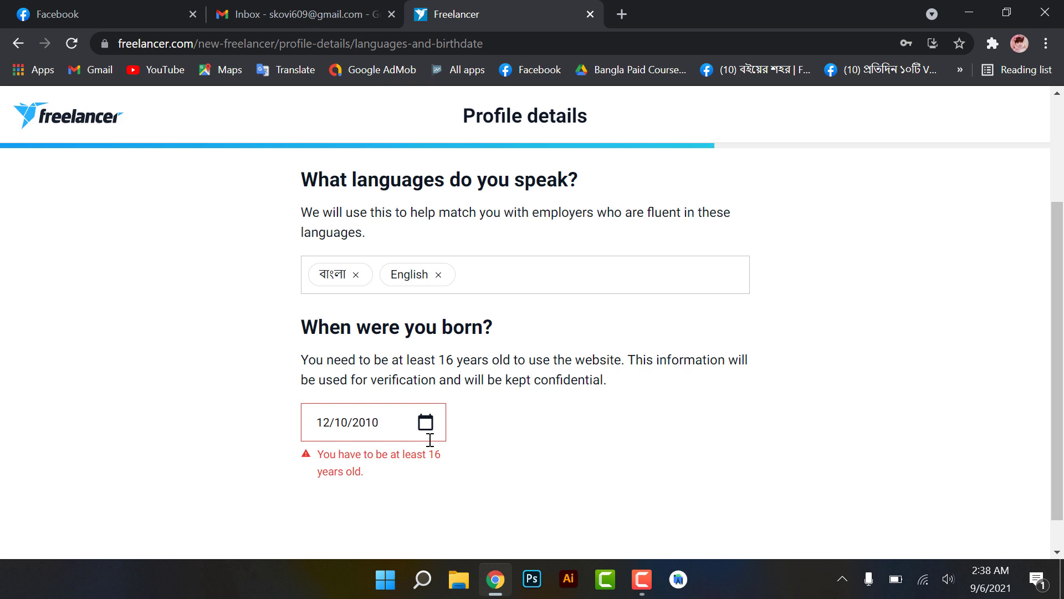
- Change the birth date to one that meets the minimum age of 16 and continue to the address page
{"action": "scroll", "coordinate": [506, 470], "scroll_direction": "down", "scroll_amount": 1}
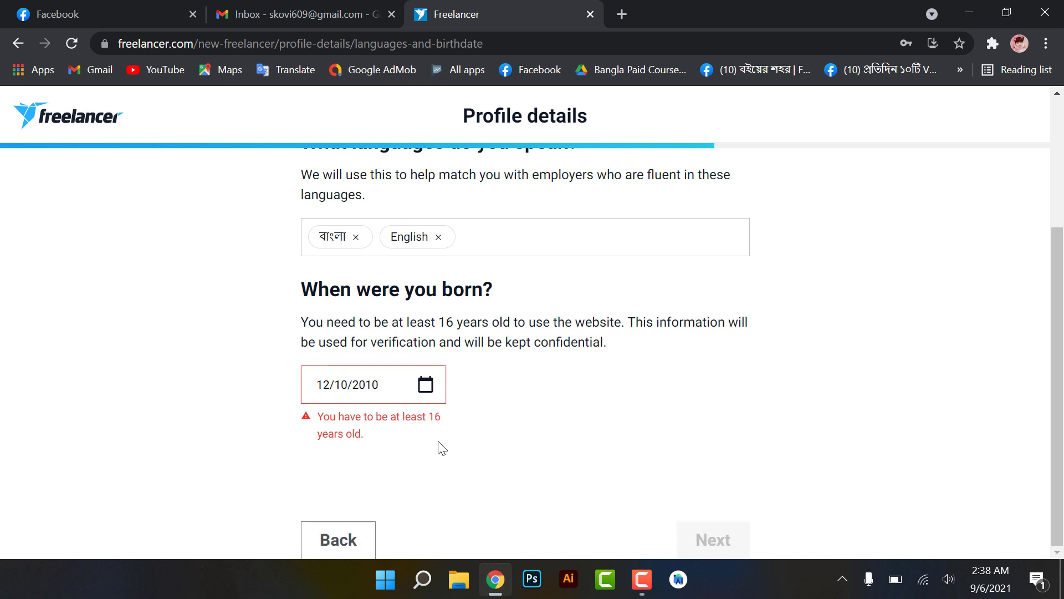
{"action": "left_click", "coordinate": [427, 387]}
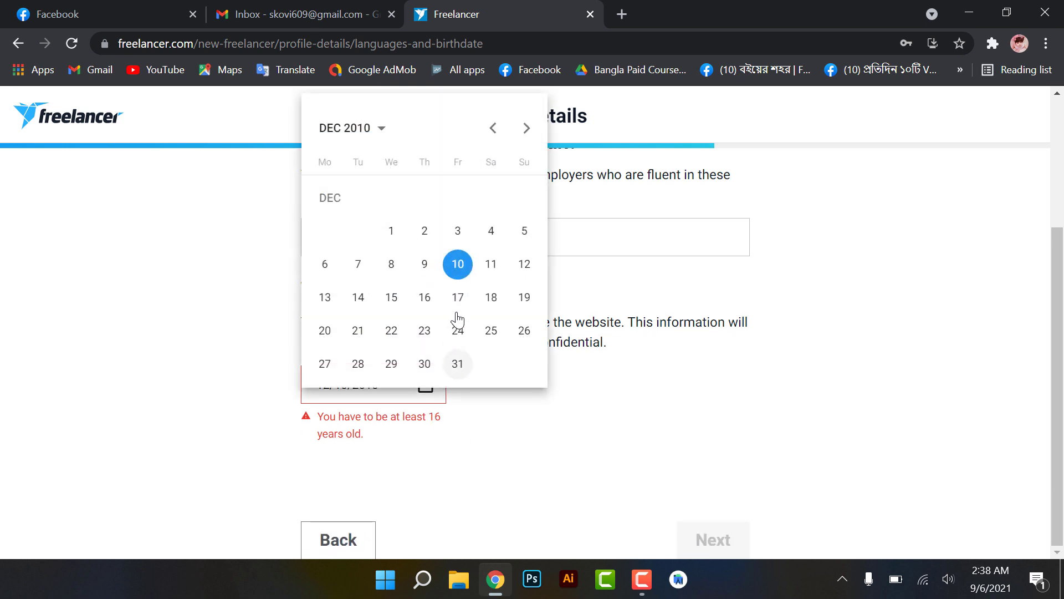
{"action": "left_click", "coordinate": [366, 128]}
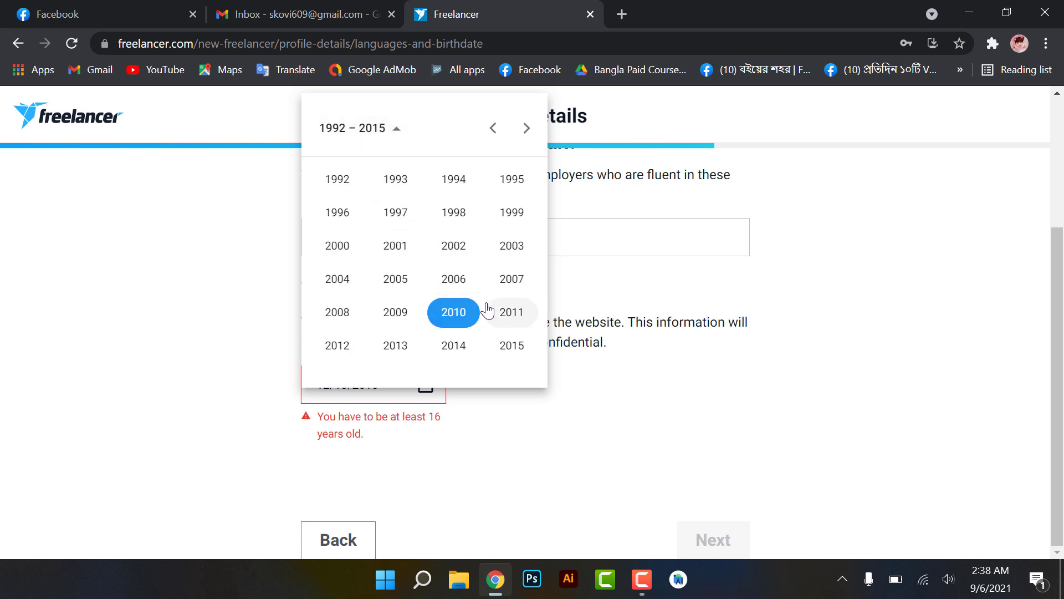
{"action": "left_click", "coordinate": [456, 180]}
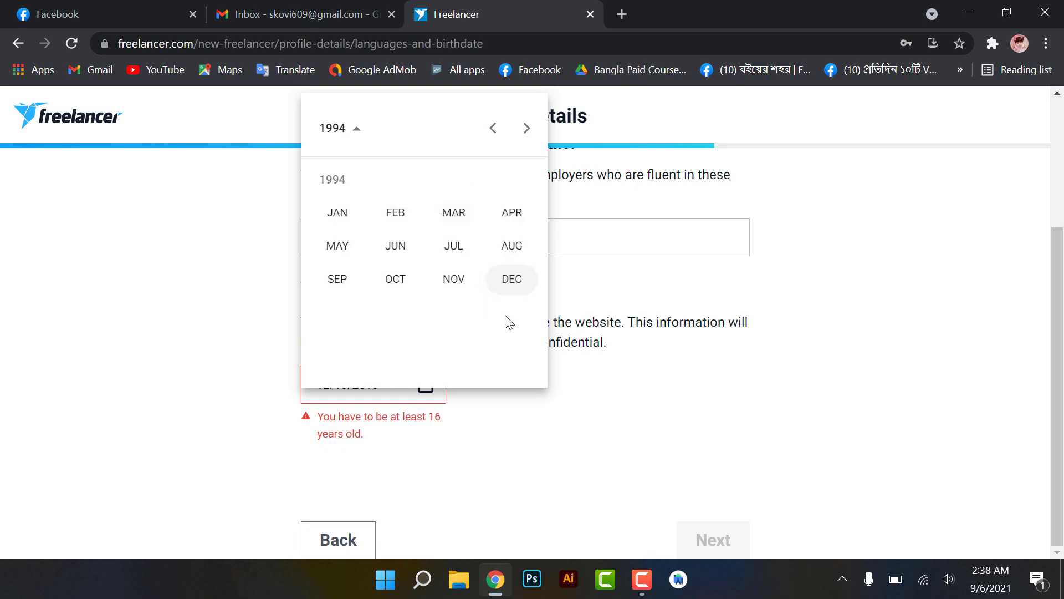
{"action": "left_click", "coordinate": [507, 283]}
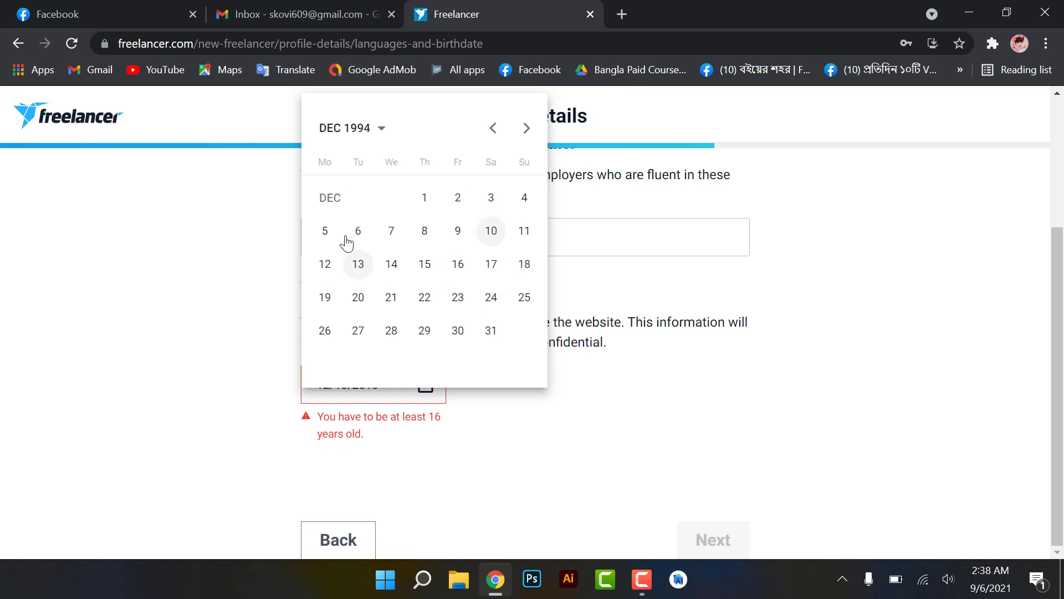
{"action": "left_click", "coordinate": [491, 231]}
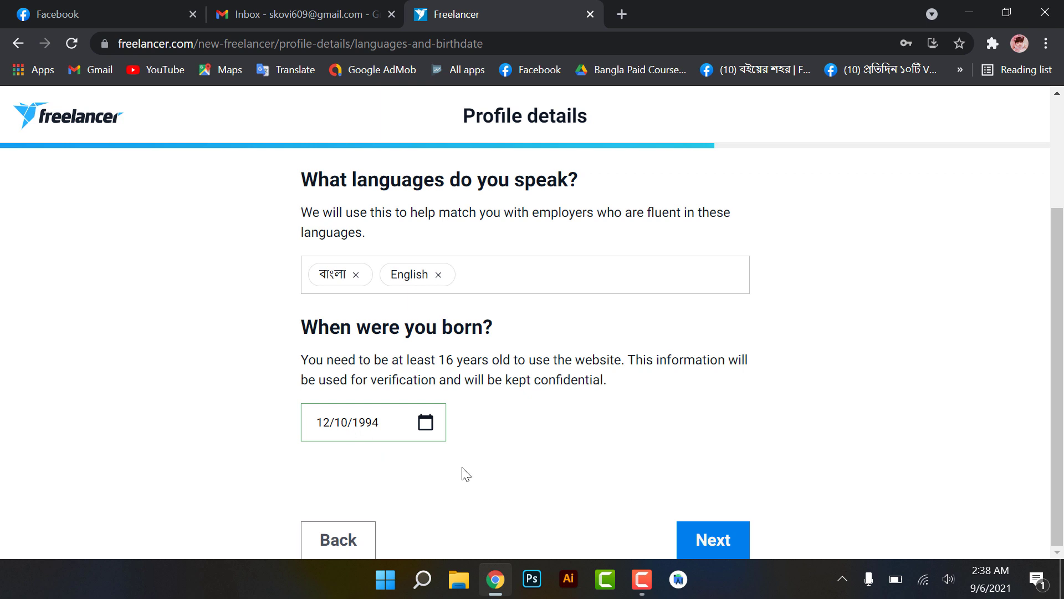
{"action": "left_click", "coordinate": [720, 537]}
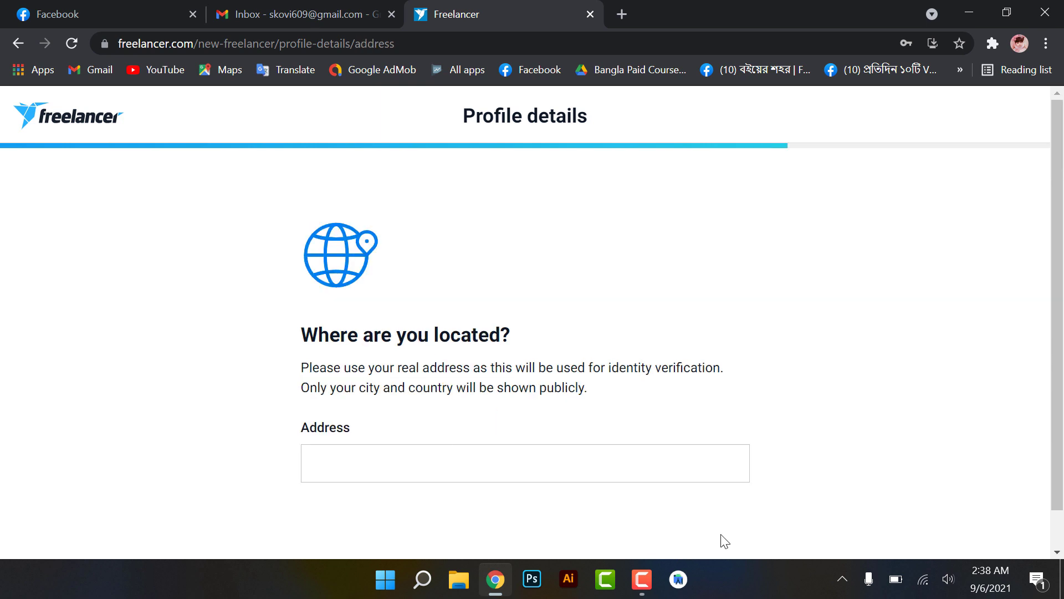
- Search for the home location and fill in the address from the matching suggestion
{"action": "left_click", "coordinate": [564, 454]}
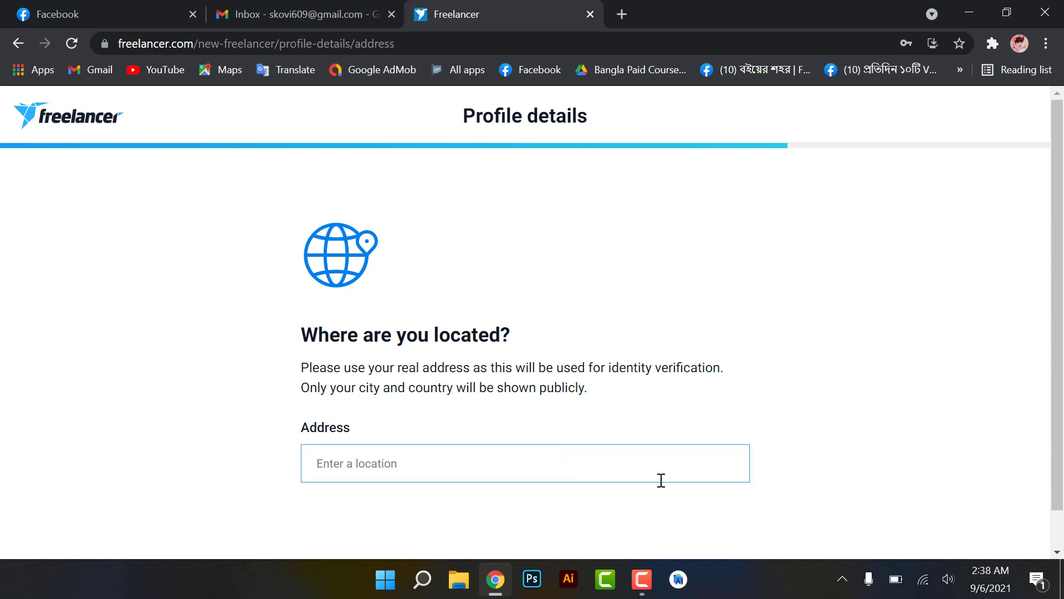
{"action": "type", "text": "Gazipur"}
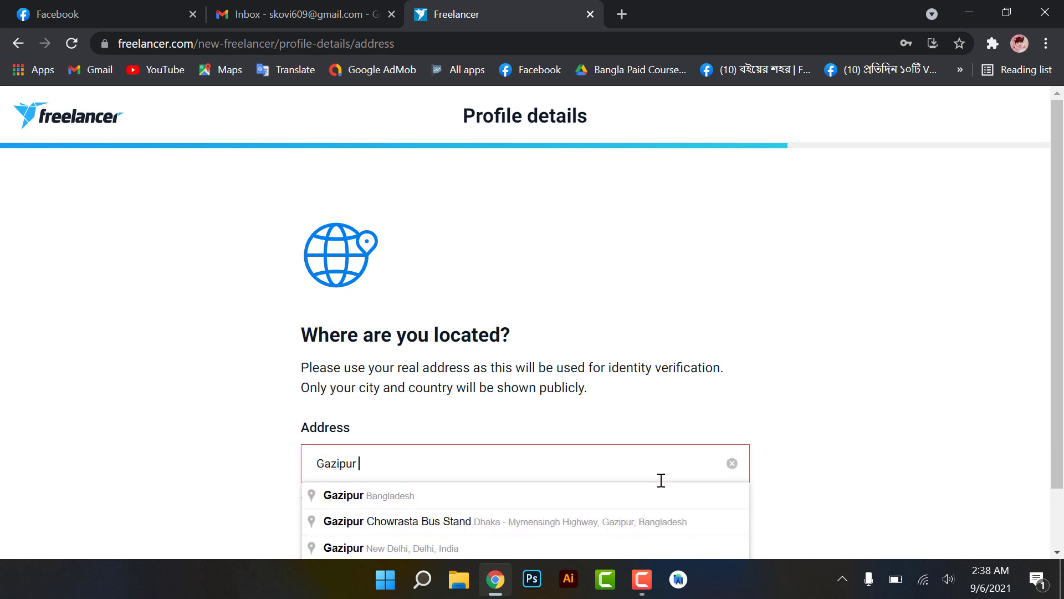
{"action": "type", "text": ", Dhaka, Bangladesh"}
{"action": "left_click", "coordinate": [654, 494]}
- Enter the ZIP / post code of the address and continue to the email verification page
{"action": "scroll", "coordinate": [621, 444], "scroll_direction": "down", "scroll_amount": 4}
{"action": "left_click", "coordinate": [579, 379]}
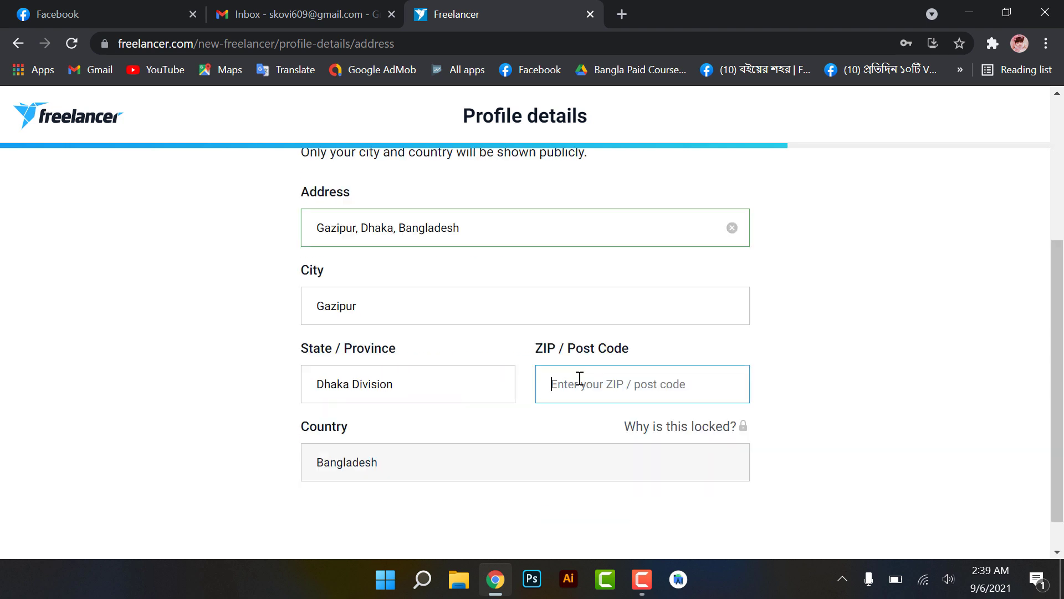
{"action": "type", "text": "1700"}
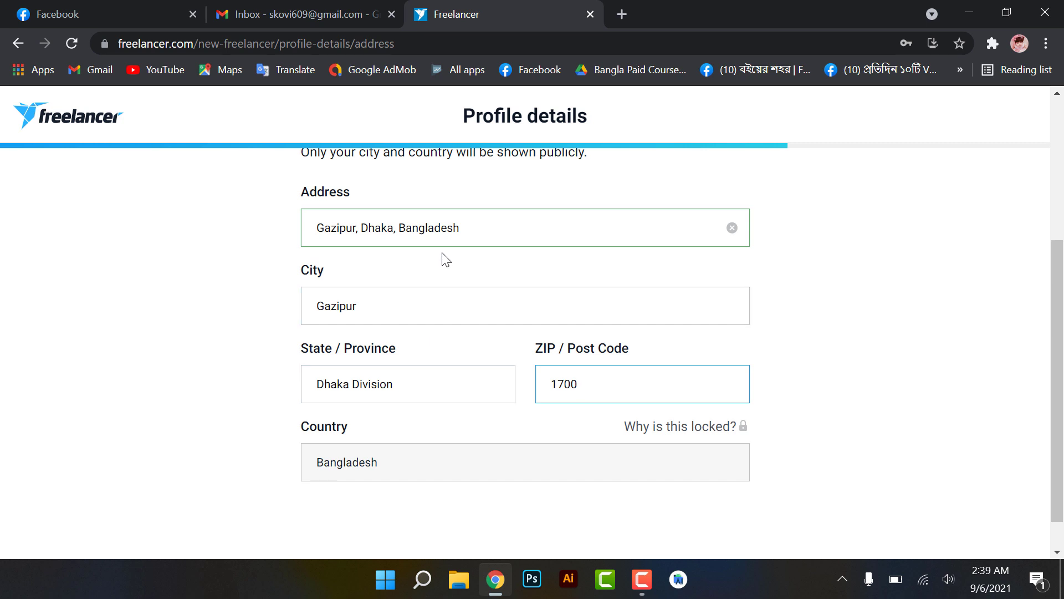
{"action": "scroll", "coordinate": [446, 261], "scroll_direction": "up", "scroll_amount": 1}
{"action": "scroll", "coordinate": [505, 310], "scroll_direction": "down", "scroll_amount": 1}
{"action": "scroll", "coordinate": [487, 466], "scroll_direction": "down", "scroll_amount": 1}
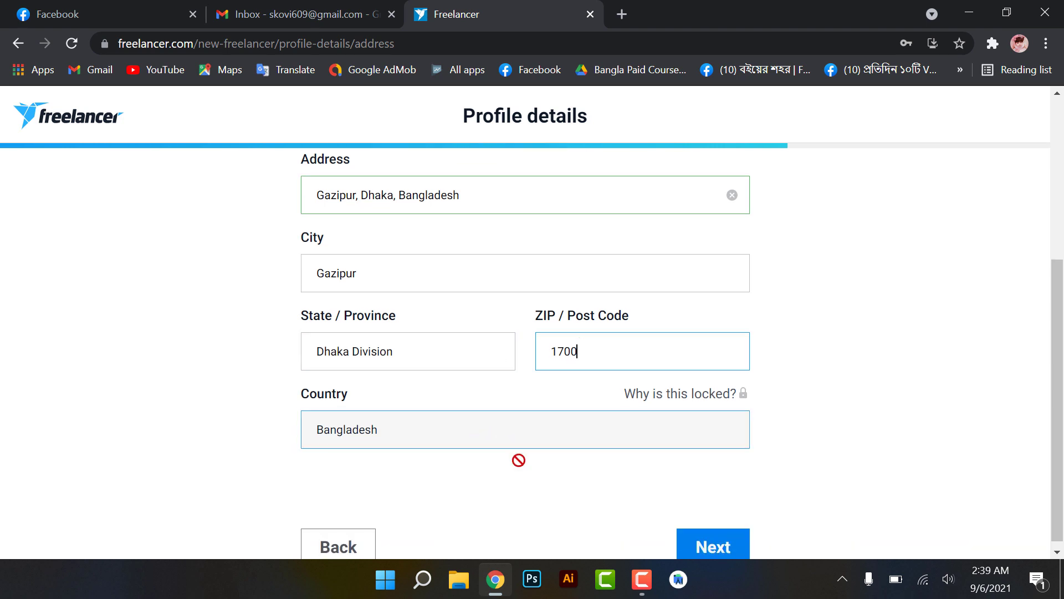
{"action": "left_click", "coordinate": [720, 542]}
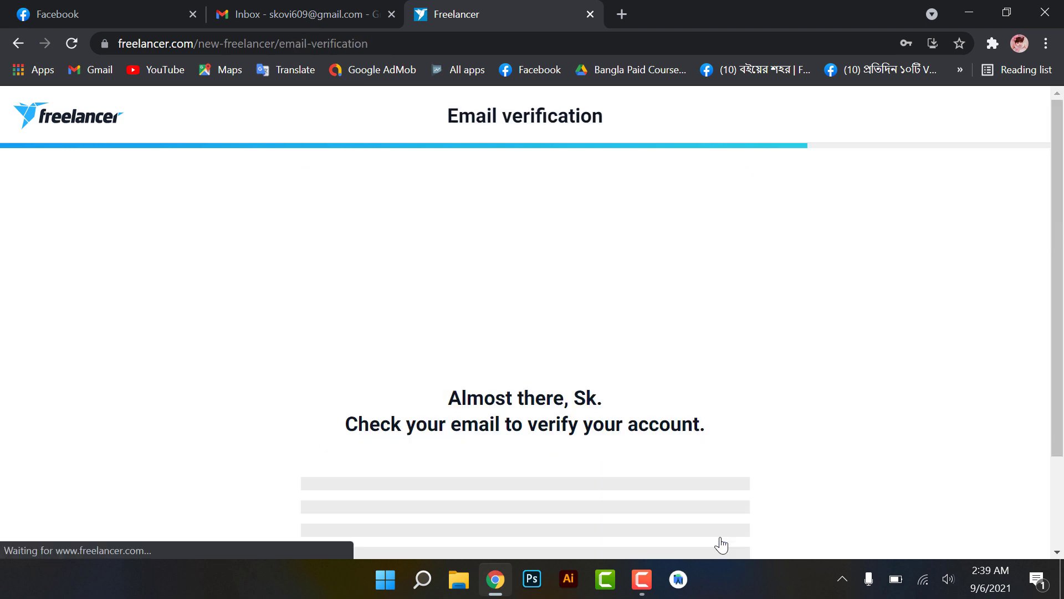
- Read the email verification instruction, then switch to Gmail and reload the inbox to look for the verification email
{"action": "scroll", "coordinate": [676, 377], "scroll_direction": "down", "scroll_amount": 2}
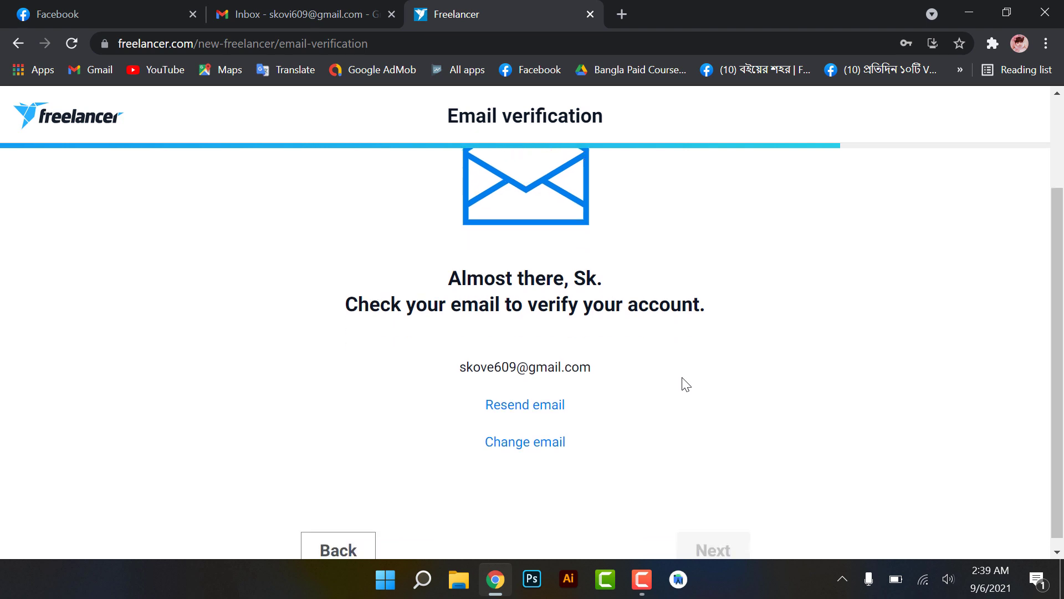
{"action": "scroll", "coordinate": [686, 384], "scroll_direction": "down", "scroll_amount": 1}
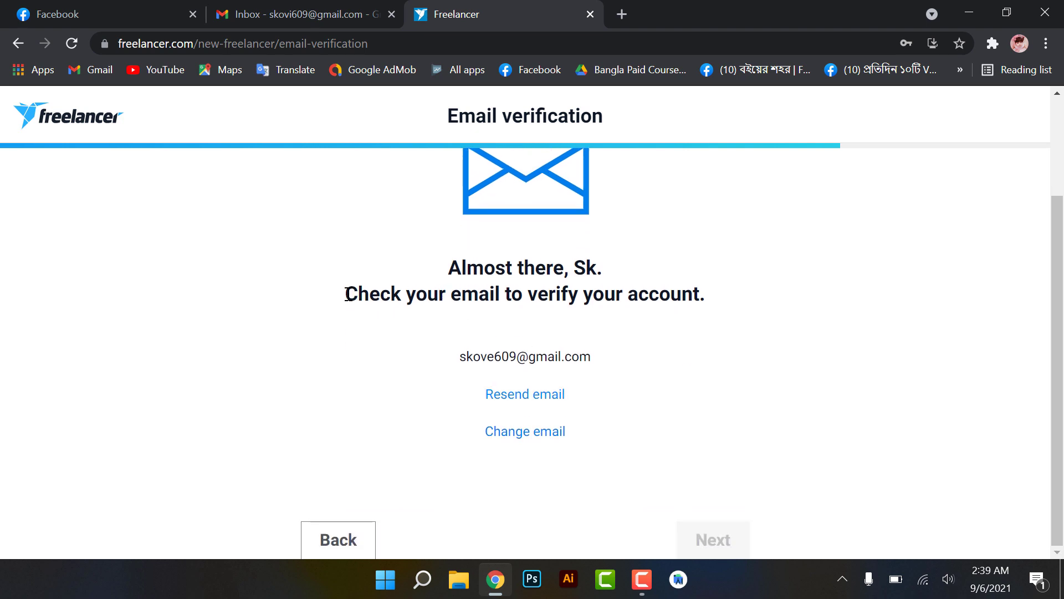
{"action": "left_click_drag", "start_coordinate": [345, 293], "coordinate": [730, 302]}
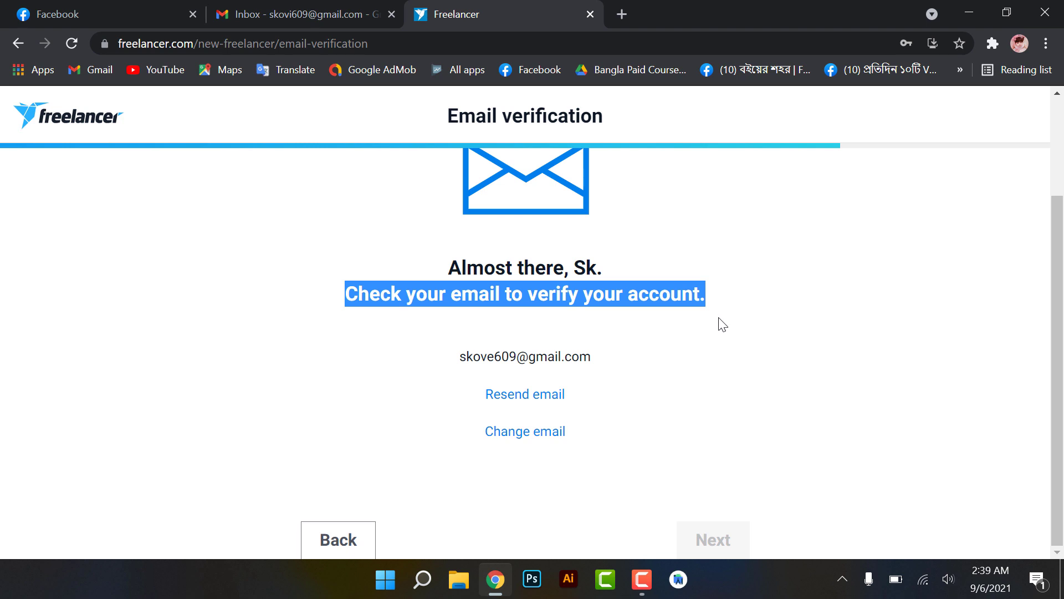
{"action": "left_click", "coordinate": [308, 23]}
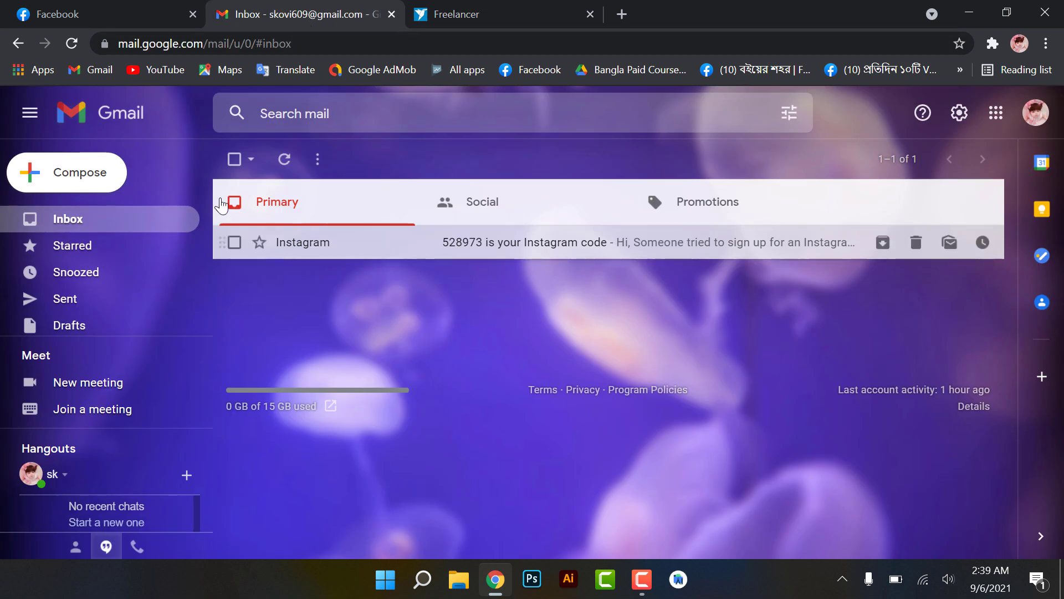
{"action": "left_click", "coordinate": [71, 45]}
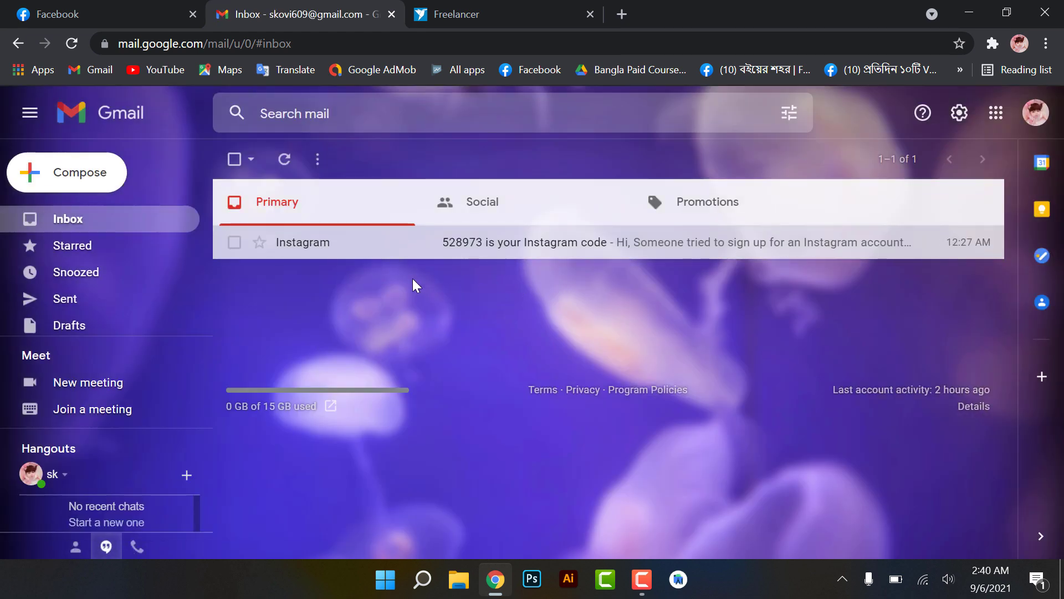
- Return to Freelancer, correct the misspelled account email address and send the verification to it
{"action": "left_click", "coordinate": [504, 11]}
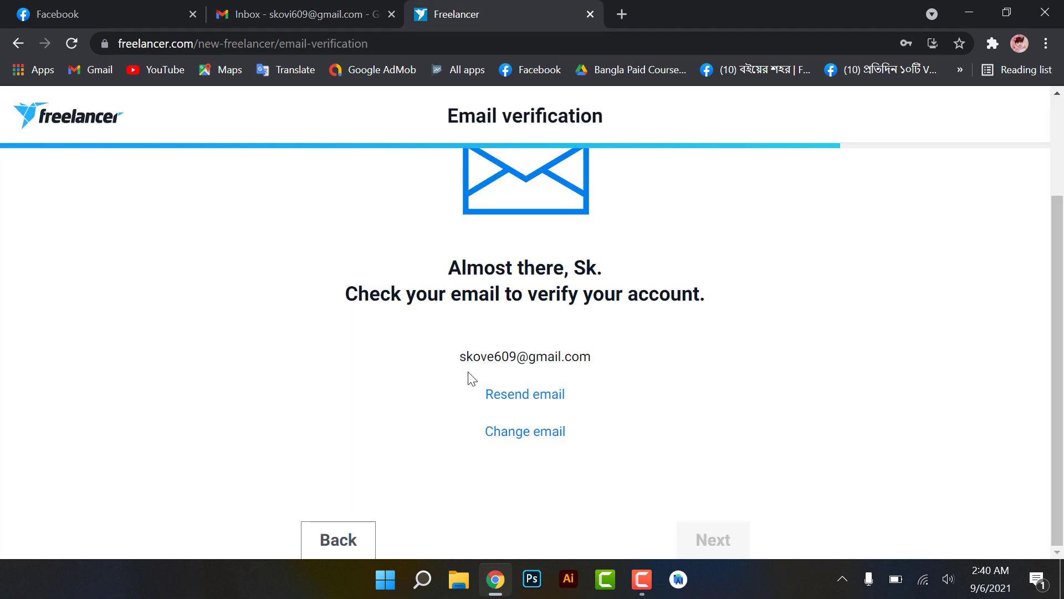
{"action": "left_click", "coordinate": [518, 432]}
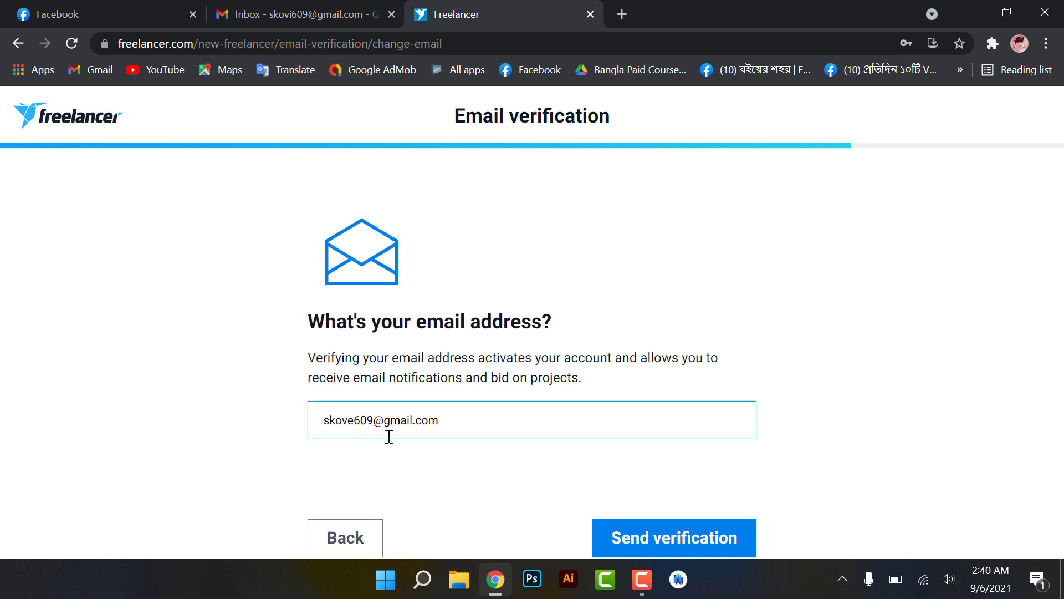
{"action": "key", "text": "BackSpace"}
{"action": "type", "text": "i"}
{"action": "left_click", "coordinate": [639, 542]}
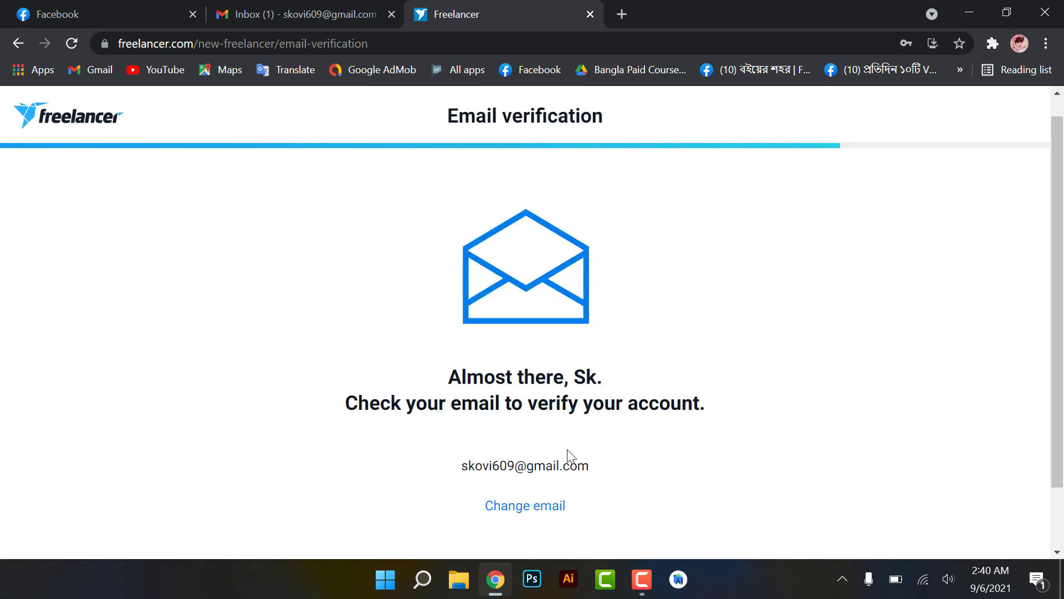
- Switch to Gmail, open the Freelancer.com message about verifying the new email and find its verification link and code
{"action": "scroll", "coordinate": [568, 452], "scroll_direction": "down", "scroll_amount": 2}
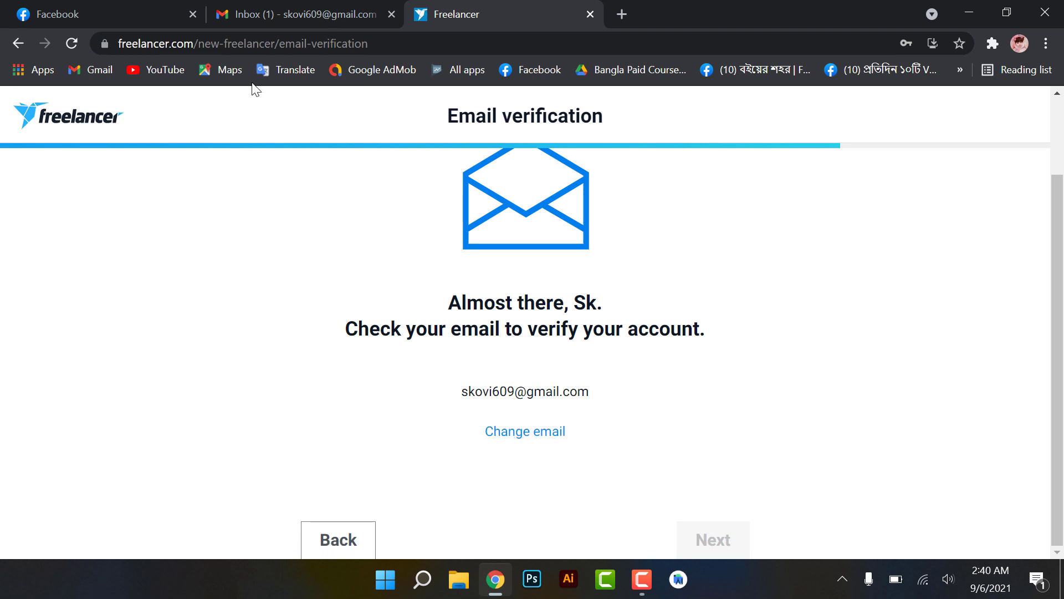
{"action": "left_click", "coordinate": [291, 10]}
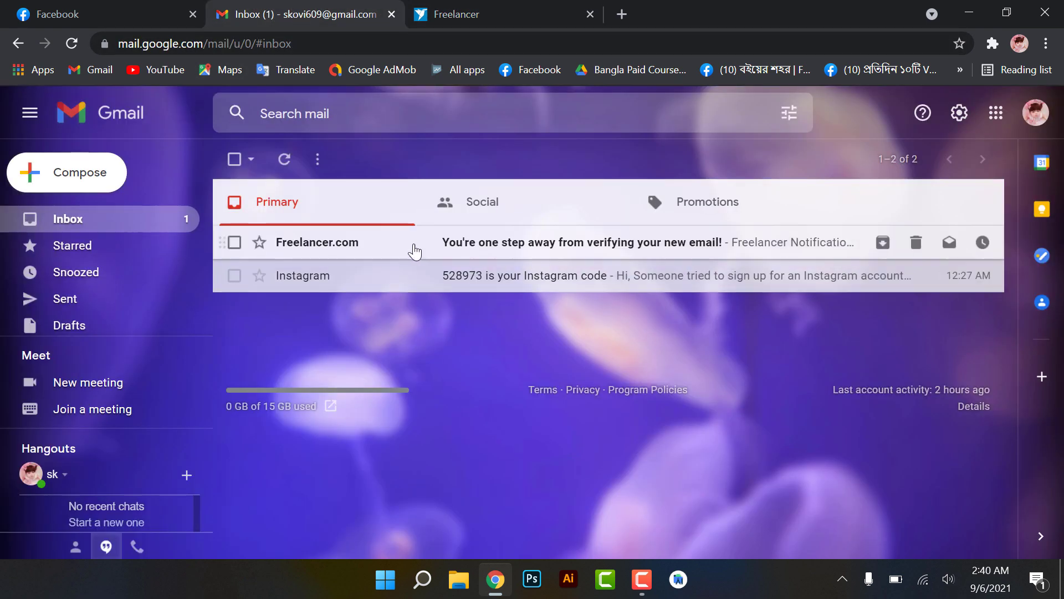
{"action": "left_click", "coordinate": [546, 244]}
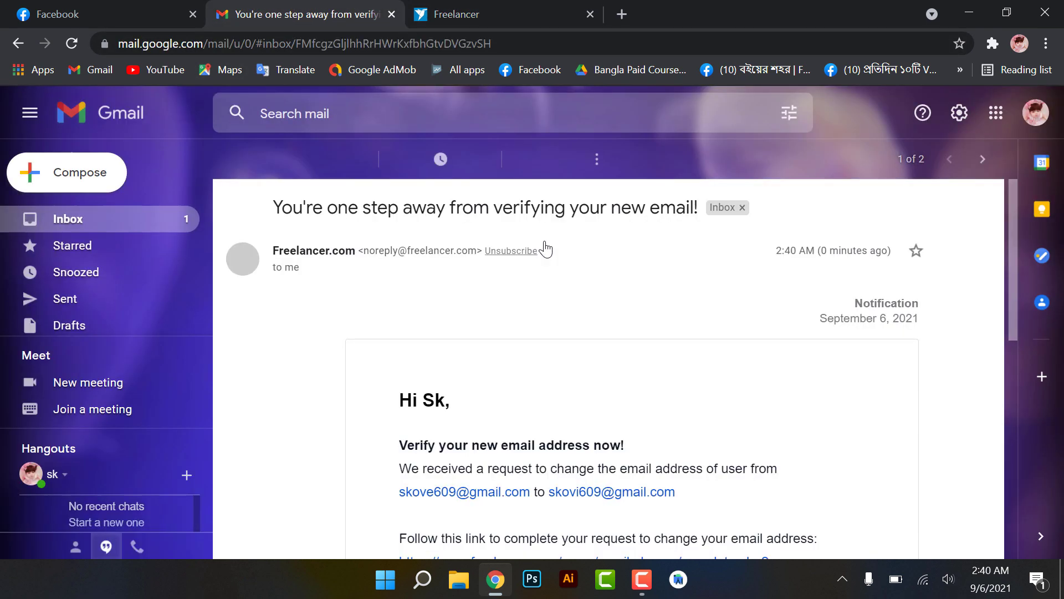
{"action": "scroll", "coordinate": [620, 373], "scroll_direction": "down", "scroll_amount": 3}
{"action": "scroll", "coordinate": [619, 373], "scroll_direction": "down", "scroll_amount": 2}
- Copy the verification code from the email and follow the link that completes the email address change
{"action": "double_click", "coordinate": [590, 388]}
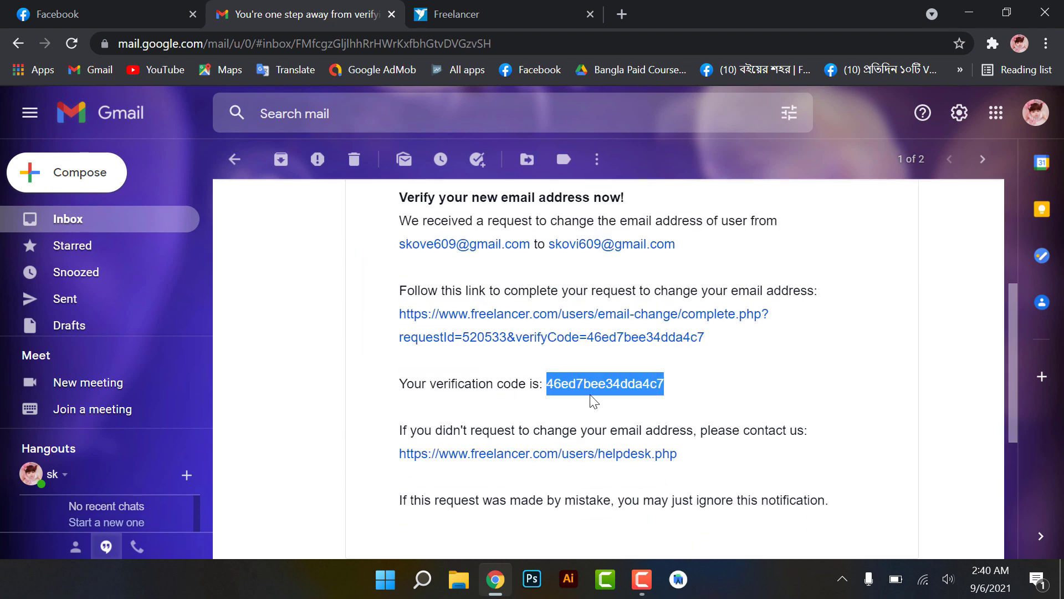
{"action": "right_click", "coordinate": [593, 389]}
{"action": "left_click", "coordinate": [614, 403]}
{"action": "left_click", "coordinate": [526, 337]}
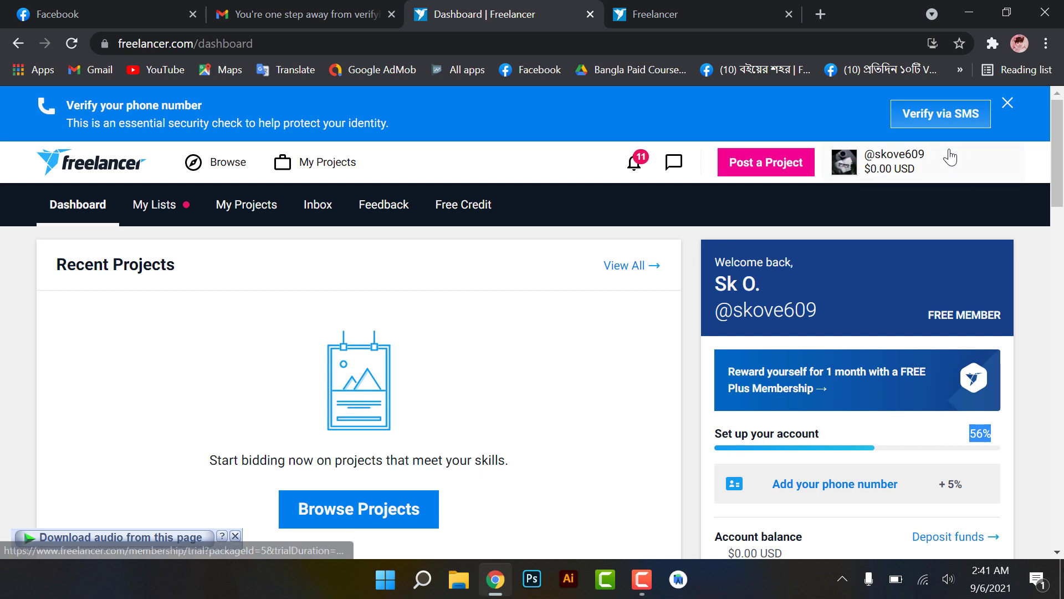
- Start phone verification via SMS on the Freelancer dashboard, then open the "Set Up Security Phone Number" email in Gmail
{"action": "left_click", "coordinate": [944, 113]}
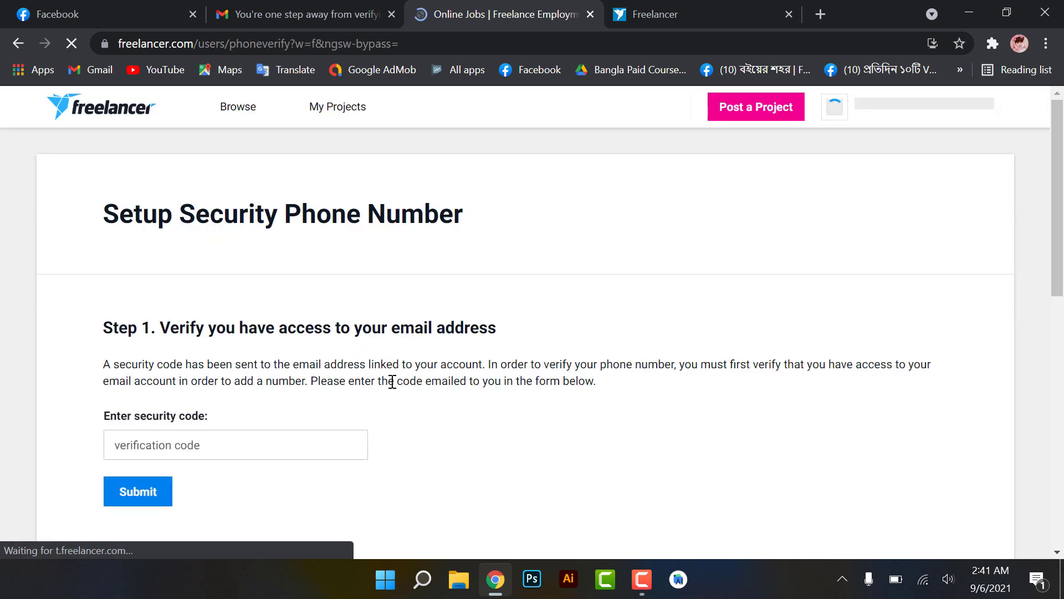
{"action": "scroll", "coordinate": [259, 442], "scroll_direction": "down", "scroll_amount": 1}
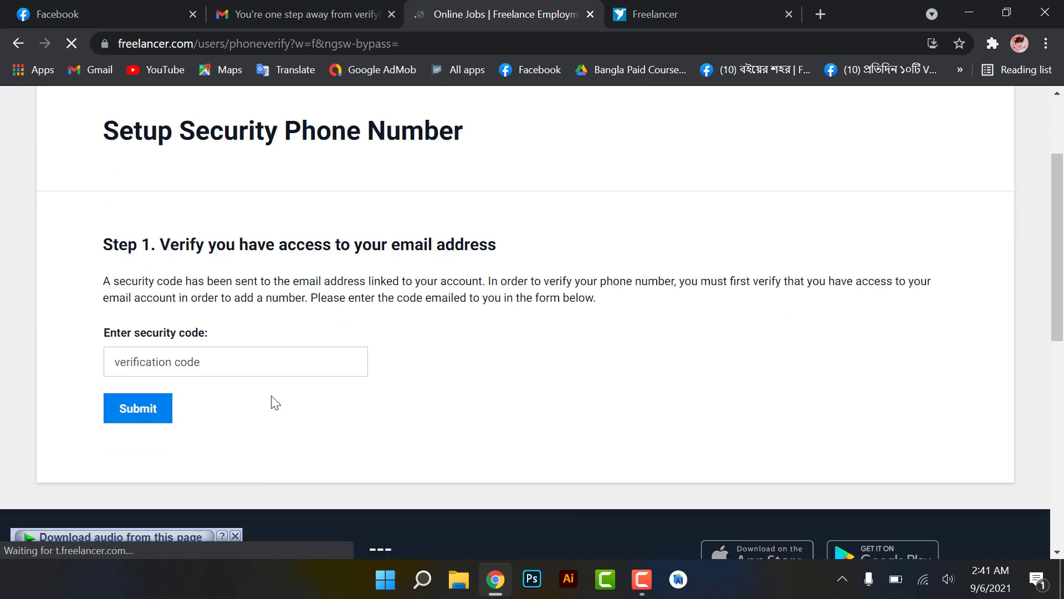
{"action": "left_click", "coordinate": [343, 7]}
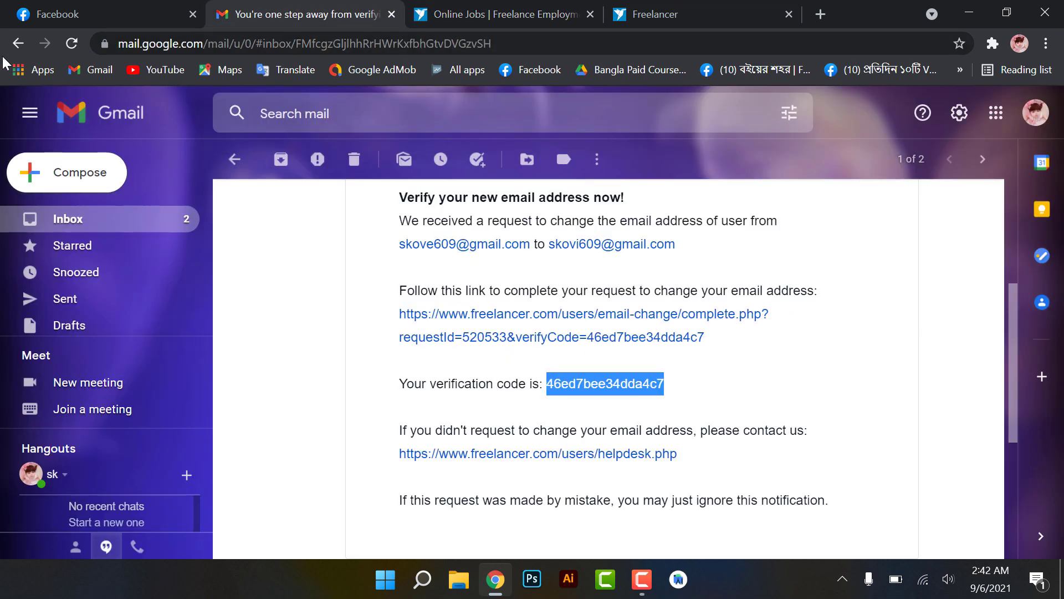
{"action": "left_click", "coordinate": [18, 43]}
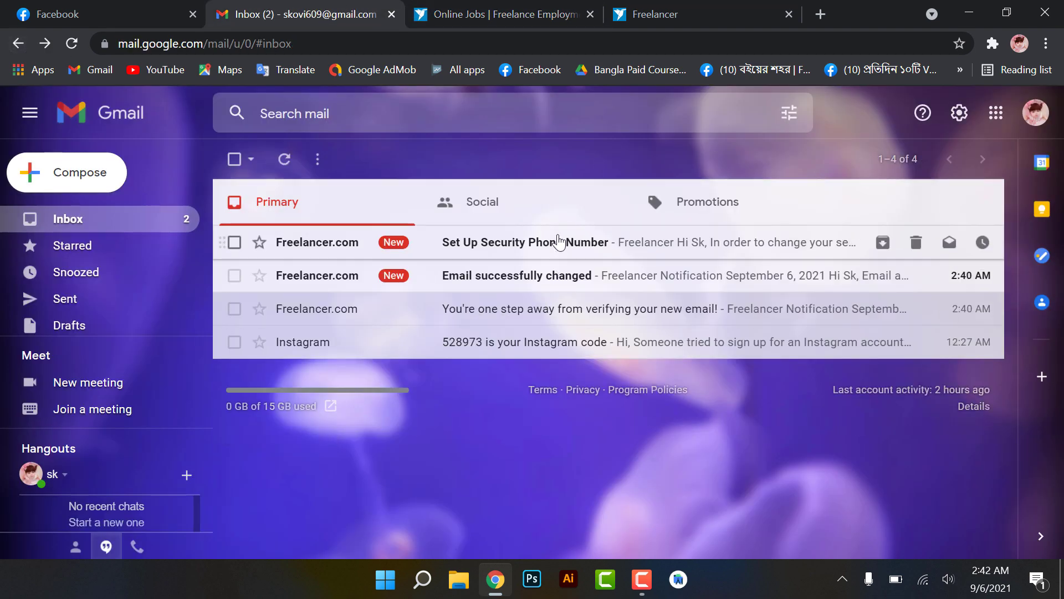
{"action": "left_click", "coordinate": [558, 244]}
{"action": "scroll", "coordinate": [578, 400], "scroll_direction": "down", "scroll_amount": 5}
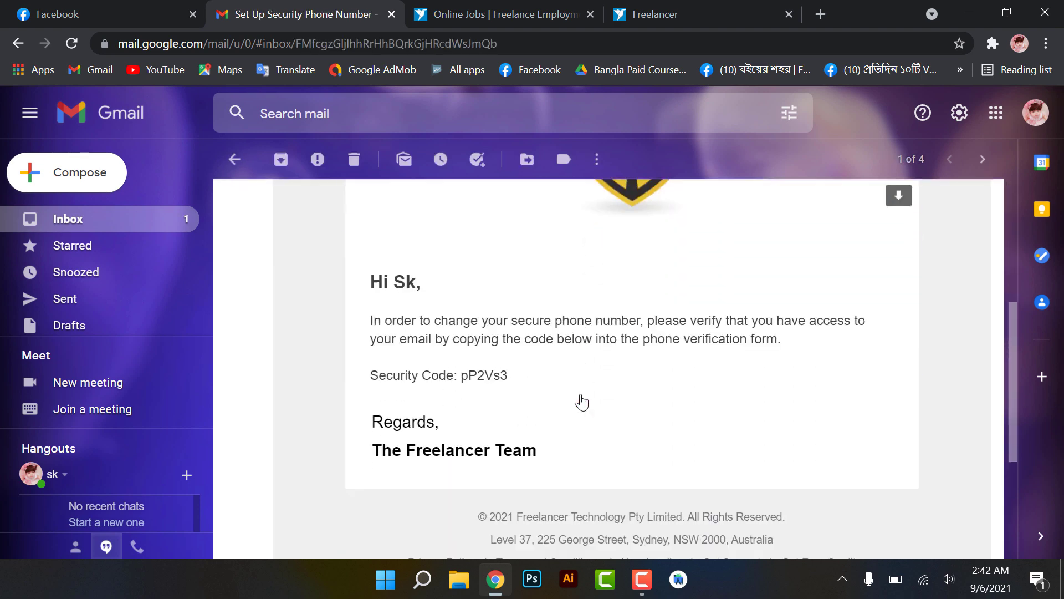
- Copy the security code from the email, paste it into the security code field on Freelancer and submit it
{"action": "left_click_drag", "start_coordinate": [464, 354], "coordinate": [508, 356]}
{"action": "right_click", "coordinate": [497, 358]}
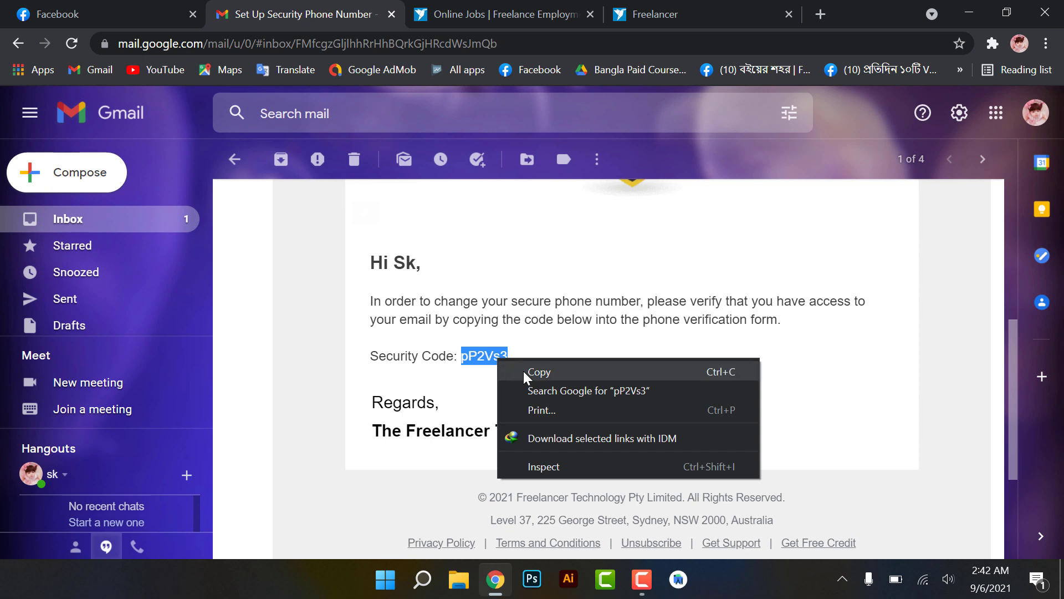
{"action": "left_click", "coordinate": [523, 370]}
{"action": "left_click", "coordinate": [100, 14]}
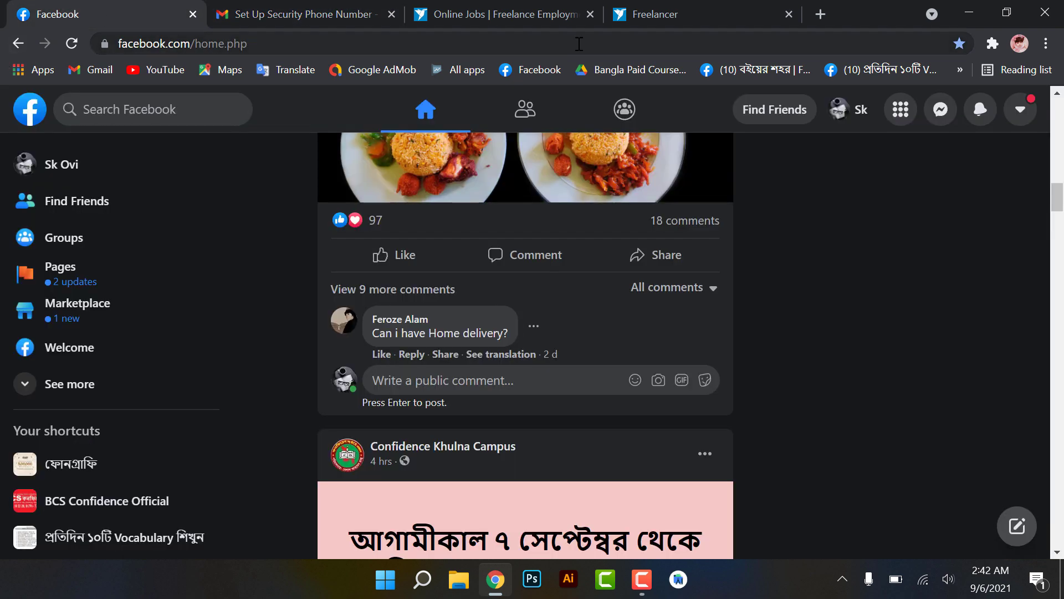
{"action": "left_click", "coordinate": [679, 23]}
{"action": "left_click", "coordinate": [509, 12]}
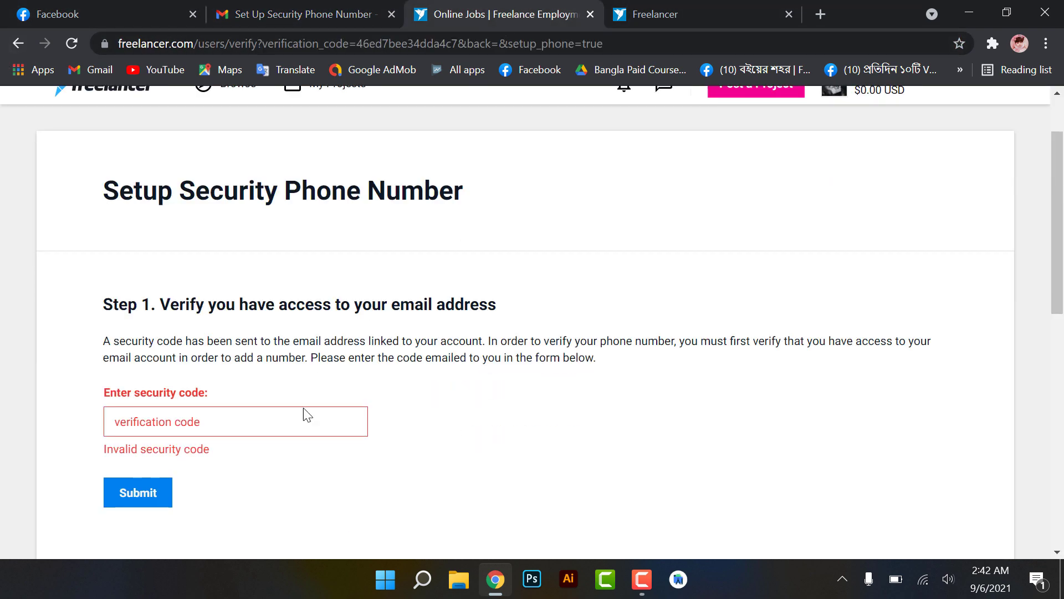
{"action": "right_click", "coordinate": [193, 430]}
{"action": "left_click", "coordinate": [227, 273]}
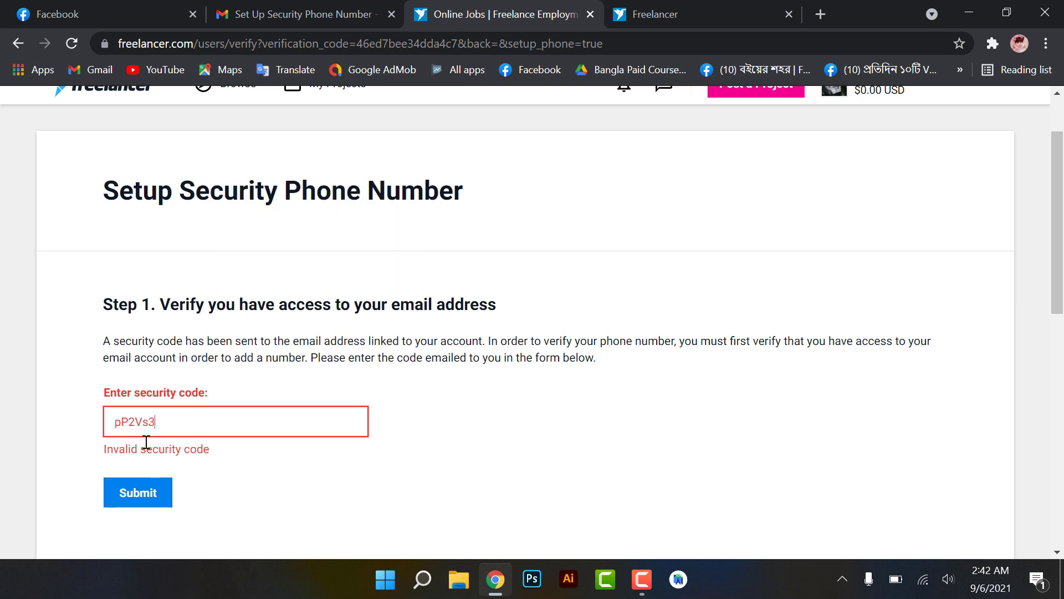
{"action": "left_click", "coordinate": [136, 505]}
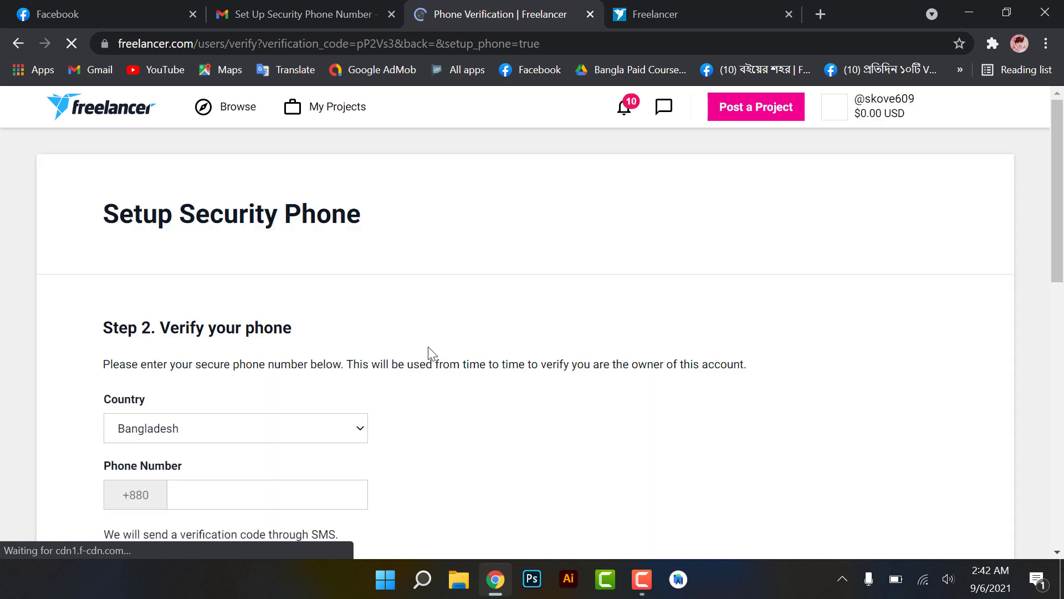
- Verify the secure phone for Bangladesh by submitting the phone number and the verification code received through SMS
{"action": "scroll", "coordinate": [387, 366], "scroll_direction": "down", "scroll_amount": 2}
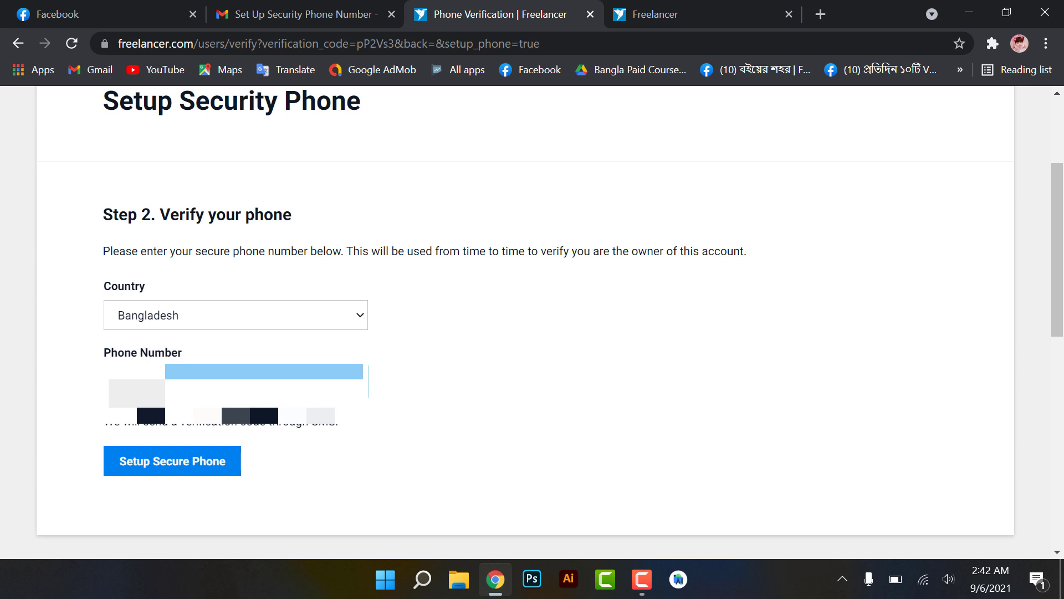
{"action": "left_click", "coordinate": [175, 461]}
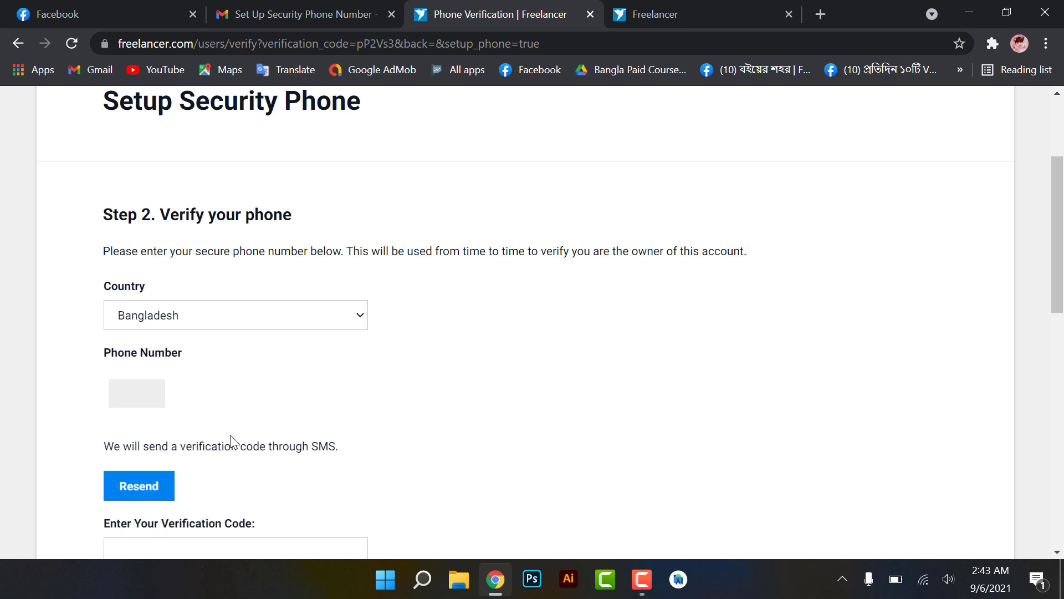
{"action": "scroll", "coordinate": [223, 460], "scroll_direction": "down", "scroll_amount": 1}
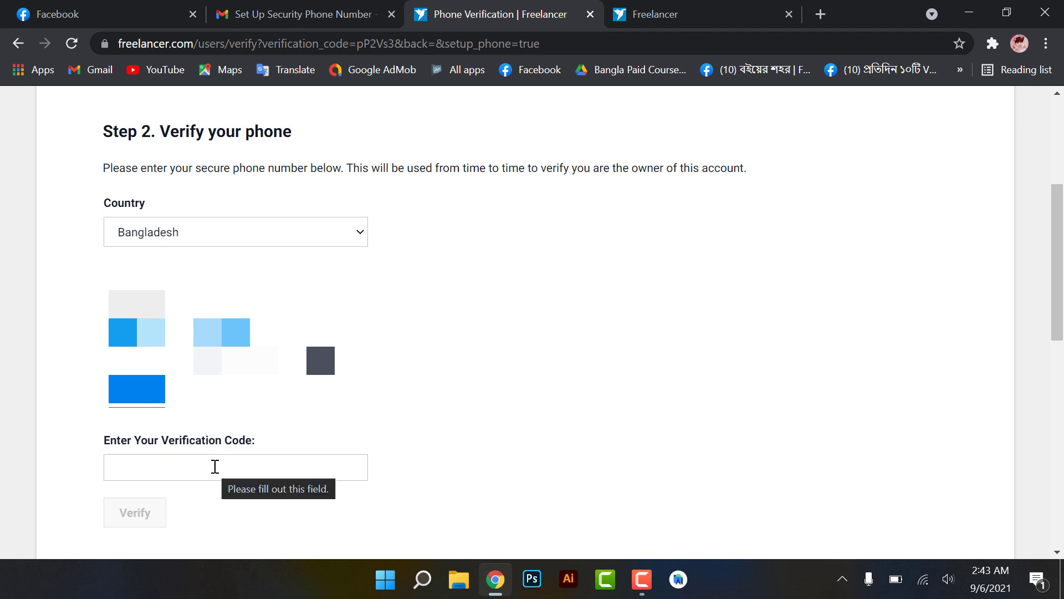
{"action": "left_click", "coordinate": [215, 466]}
{"action": "key", "text": "ctrl+v"}
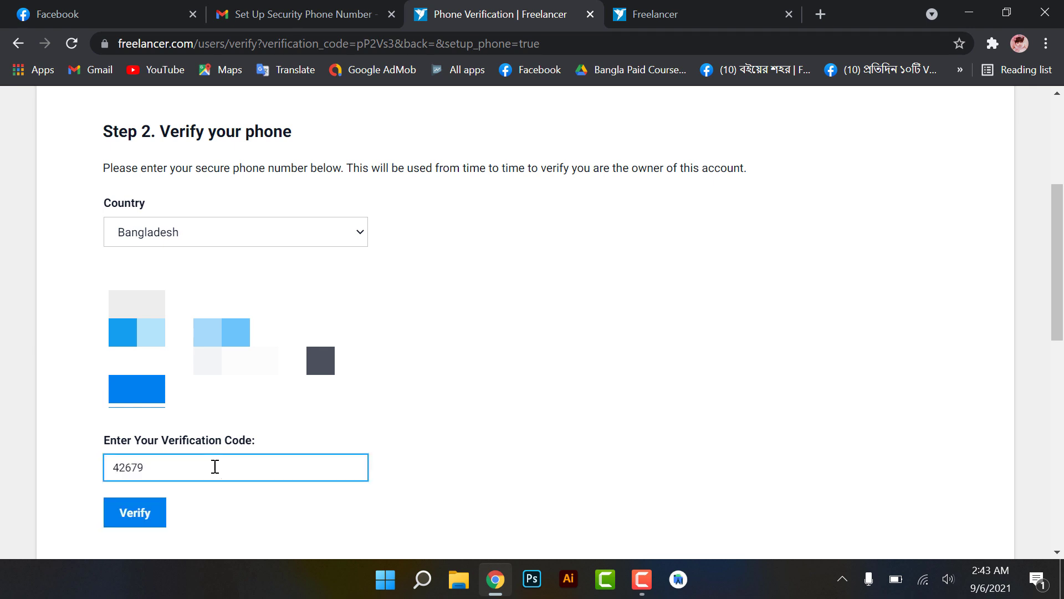
{"action": "left_click", "coordinate": [121, 514]}
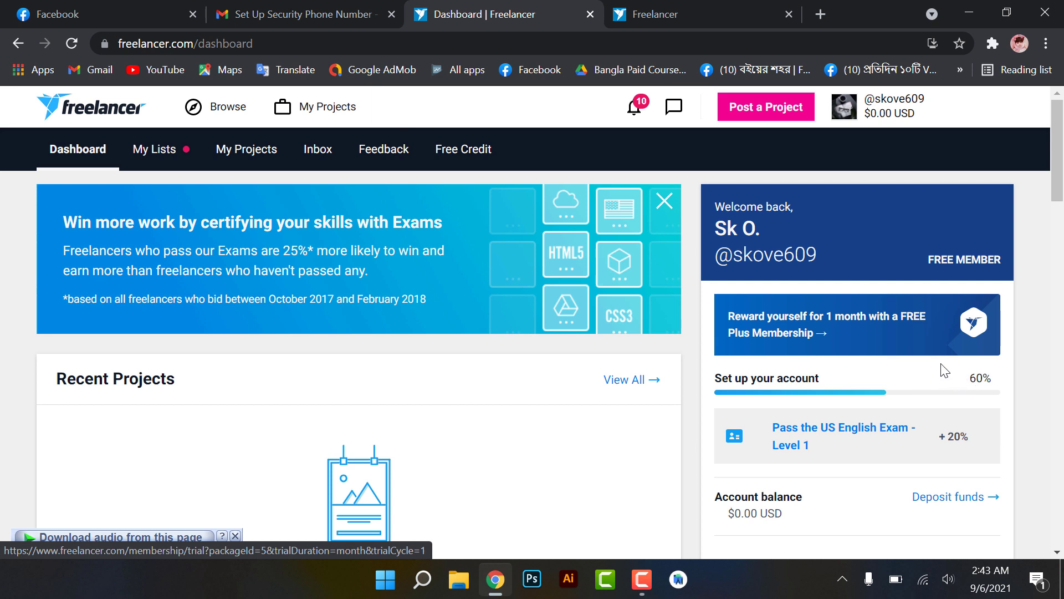
- Dismiss the skills exams banner on the dashboard and view the account's own profile
{"action": "left_click", "coordinate": [667, 202]}
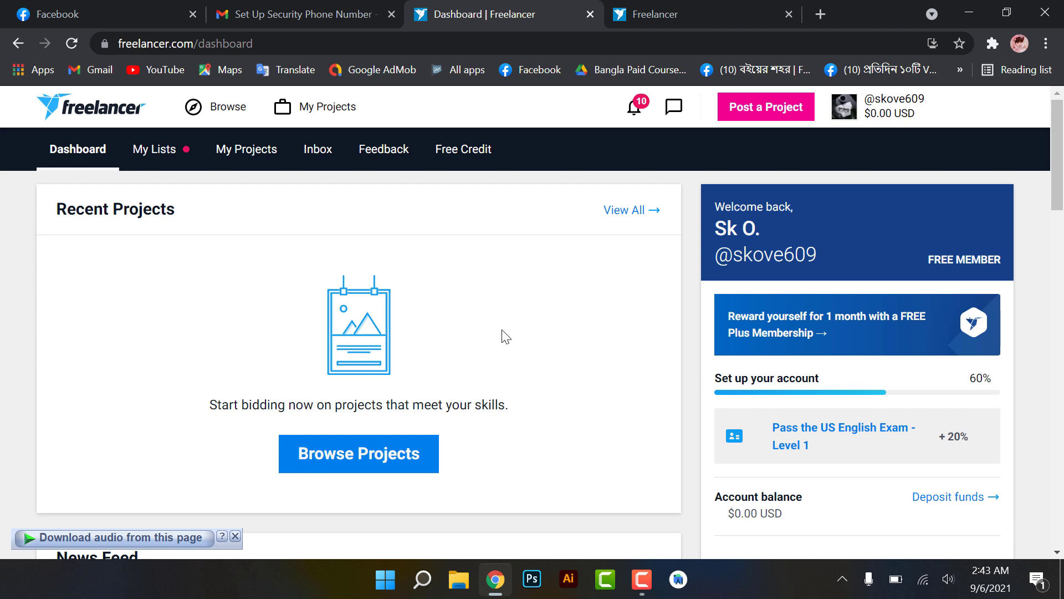
{"action": "scroll", "coordinate": [506, 336], "scroll_direction": "down", "scroll_amount": 5}
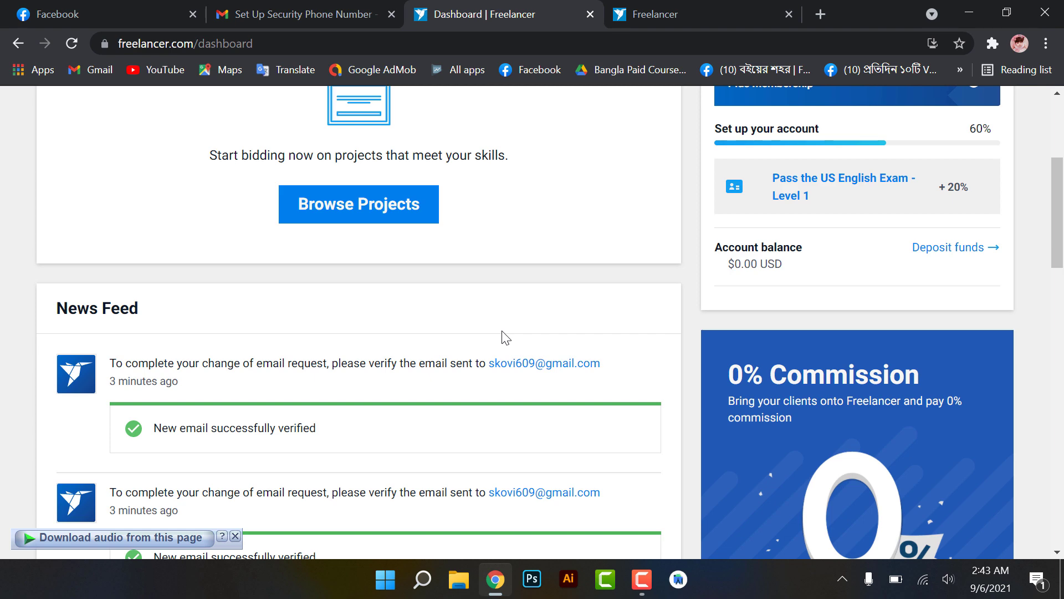
{"action": "scroll", "coordinate": [505, 336], "scroll_direction": "up", "scroll_amount": 5}
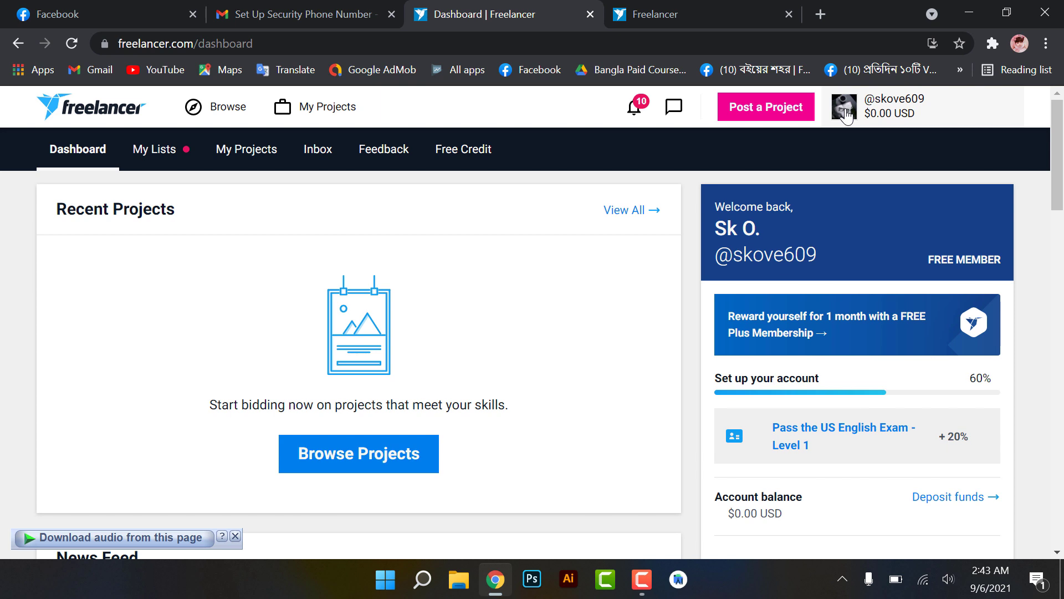
{"action": "left_click", "coordinate": [845, 115]}
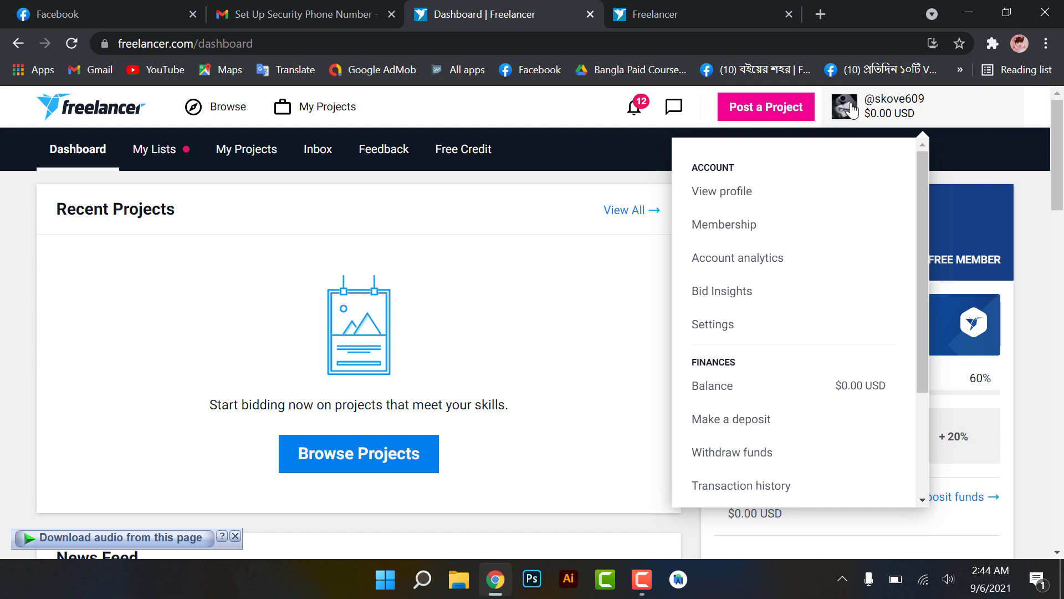
{"action": "left_click", "coordinate": [743, 193]}
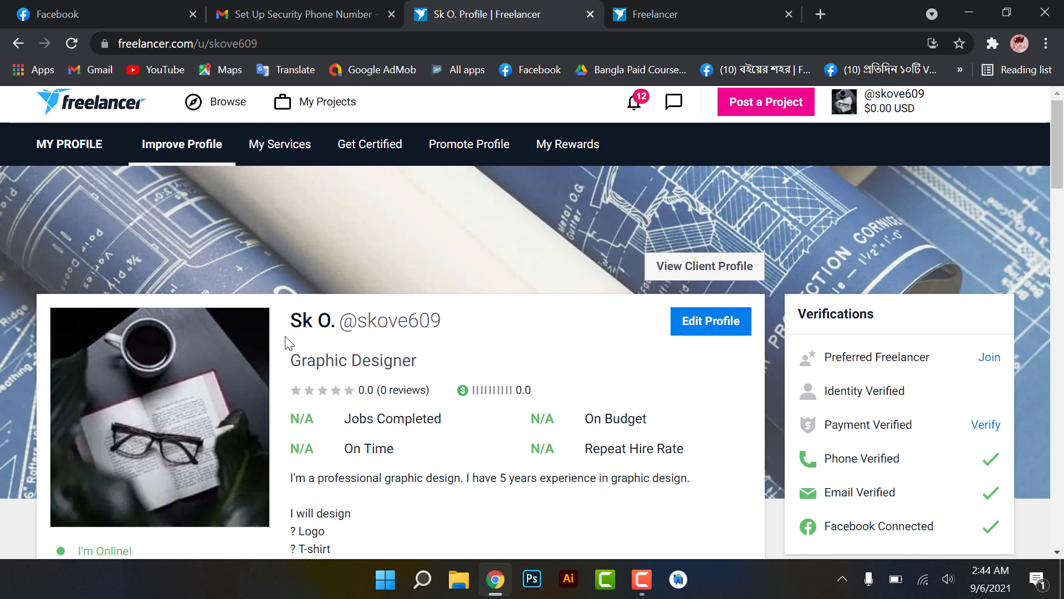
- Look over the freelancer profile page and put its headline, summary and picture section into edit mode
{"action": "scroll", "coordinate": [288, 342], "scroll_direction": "down", "scroll_amount": 3}
{"action": "scroll", "coordinate": [182, 323], "scroll_direction": "up", "scroll_amount": 2}
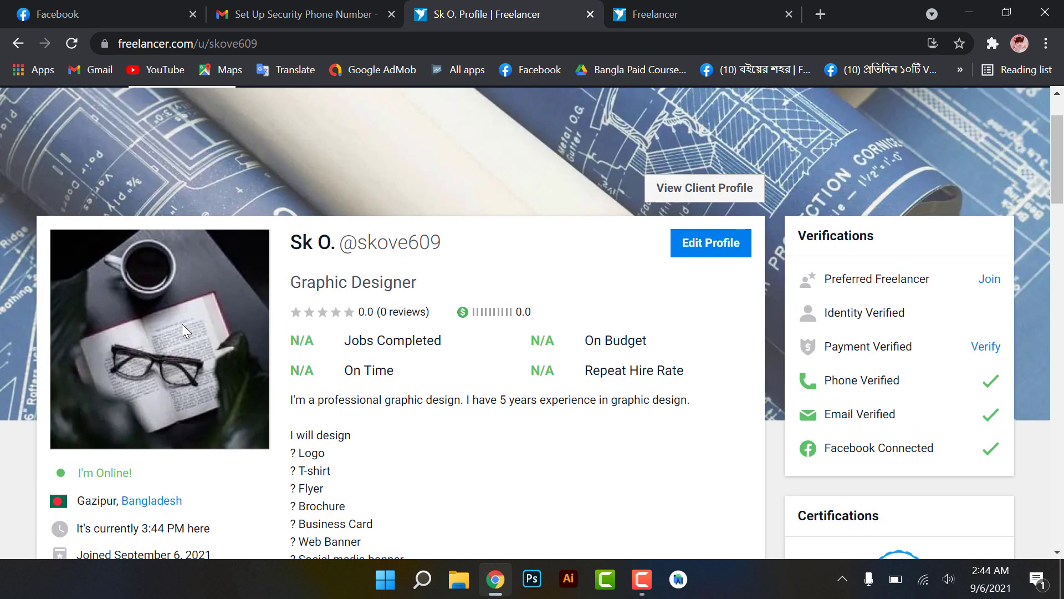
{"action": "left_click", "coordinate": [713, 251]}
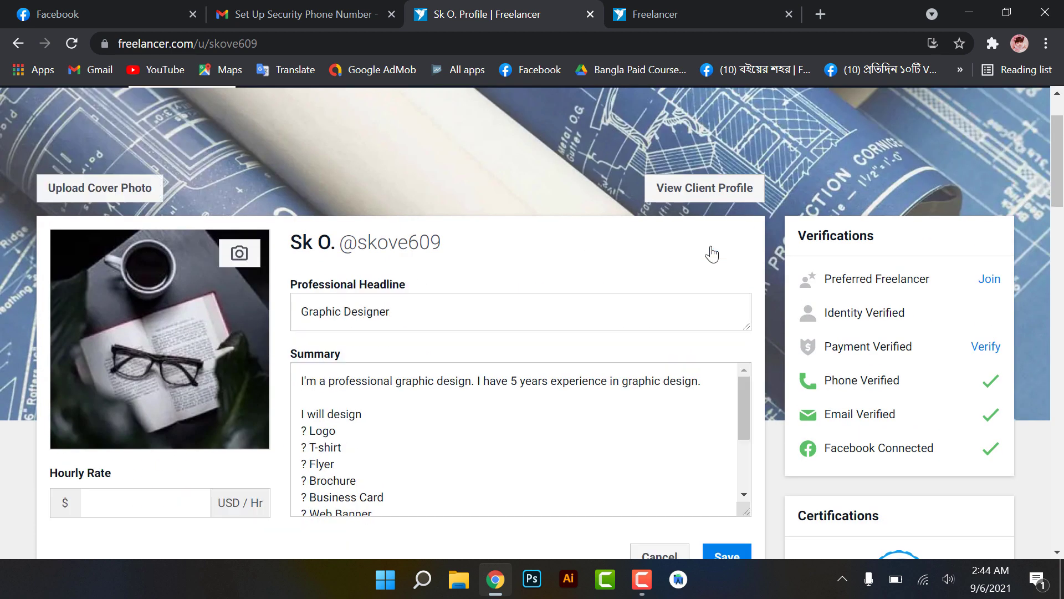
{"action": "scroll", "coordinate": [388, 261], "scroll_direction": "down", "scroll_amount": 3}
{"action": "scroll", "coordinate": [231, 266], "scroll_direction": "up", "scroll_amount": 2}
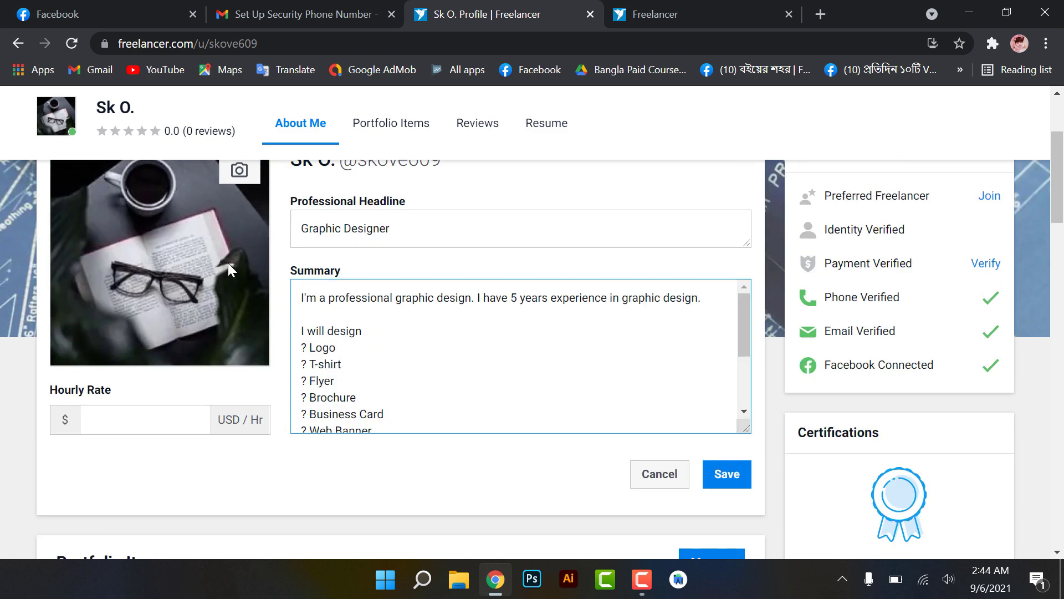
- Open the profile picture editor and set the current image as the profile picture
{"action": "left_click", "coordinate": [239, 171]}
{"action": "scroll", "coordinate": [452, 361], "scroll_direction": "down", "scroll_amount": 3}
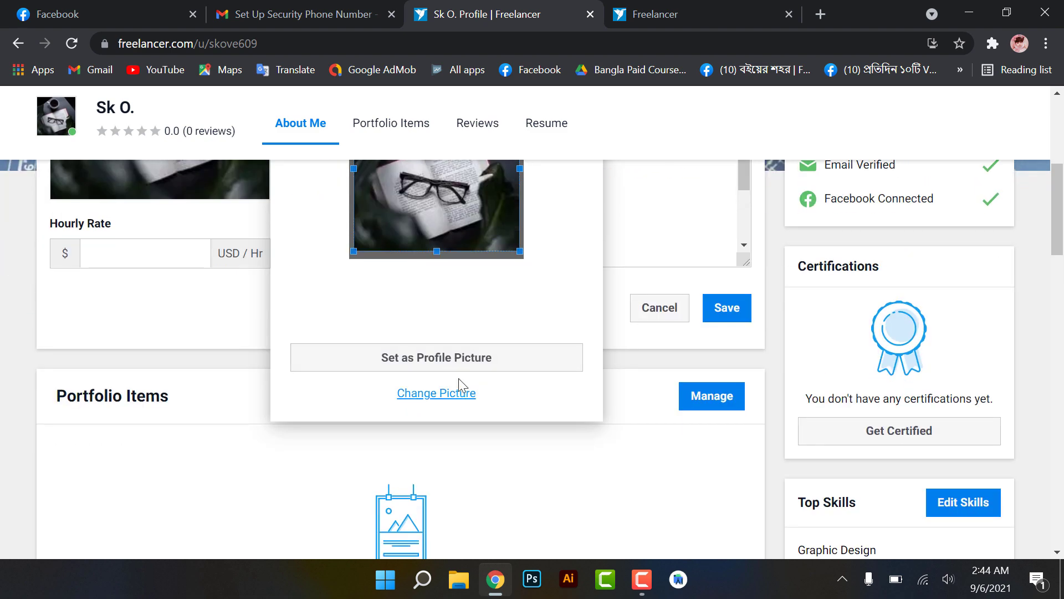
{"action": "left_click", "coordinate": [451, 359]}
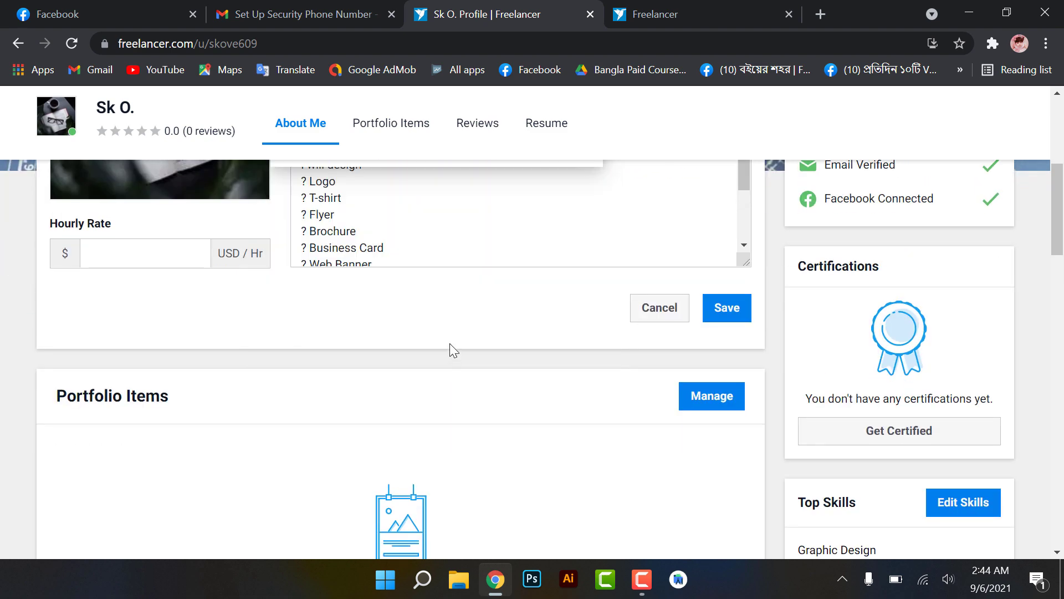
{"action": "scroll", "coordinate": [450, 343], "scroll_direction": "up", "scroll_amount": 5}
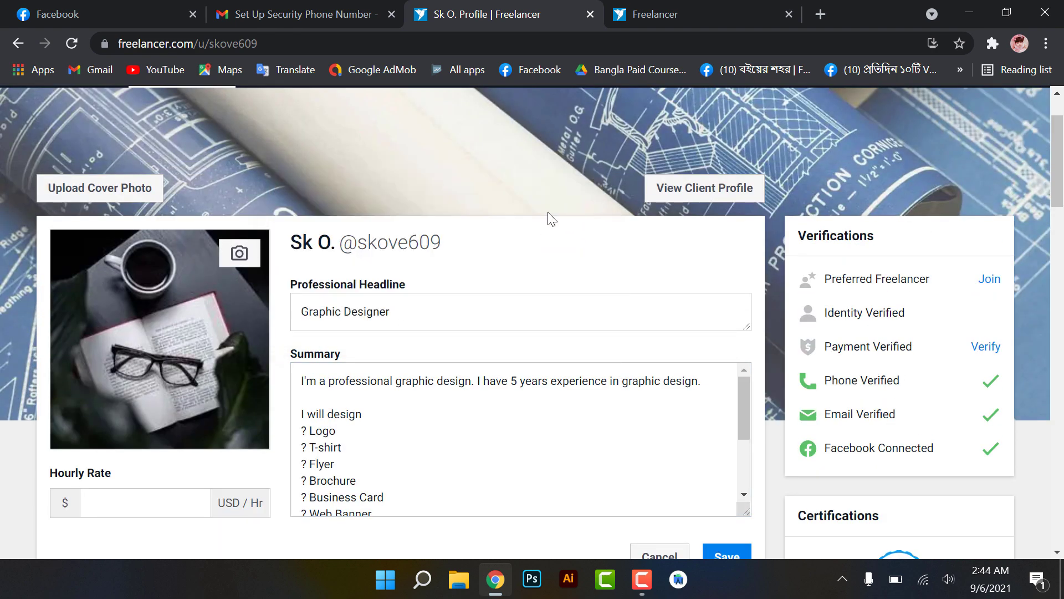
- Upload the image "images (16)" from the Desktop folder in the profile picture editor to replace the current picture
{"action": "left_click", "coordinate": [248, 257]}
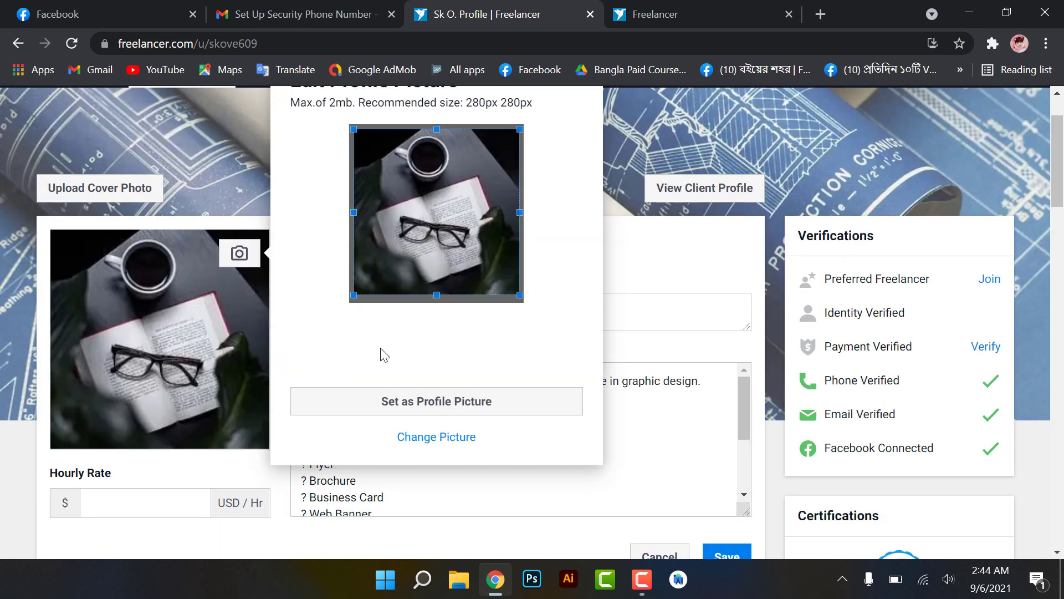
{"action": "left_click", "coordinate": [435, 442]}
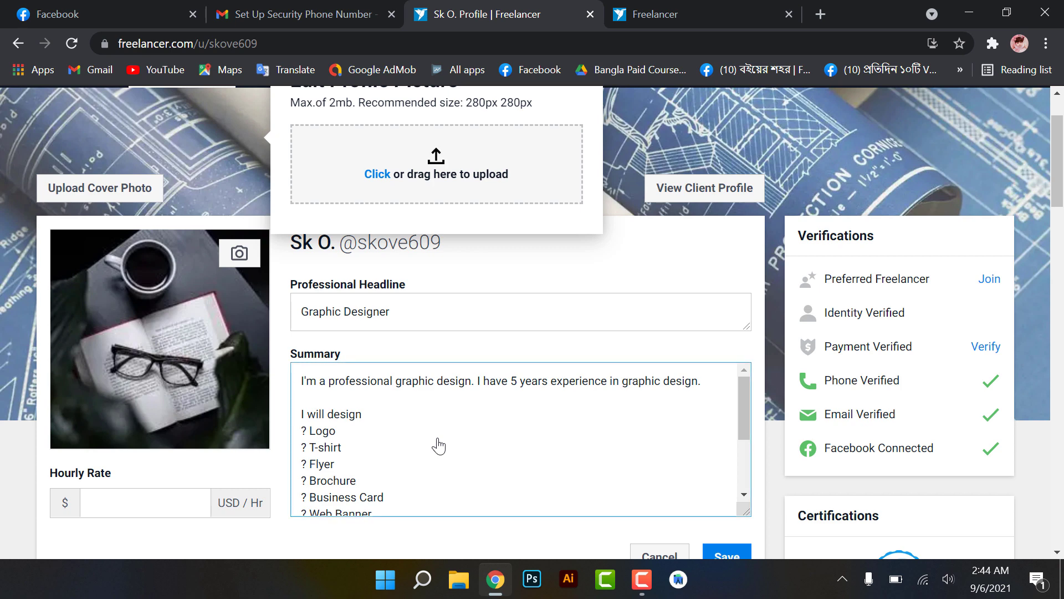
{"action": "scroll", "coordinate": [410, 356], "scroll_direction": "up", "scroll_amount": 2}
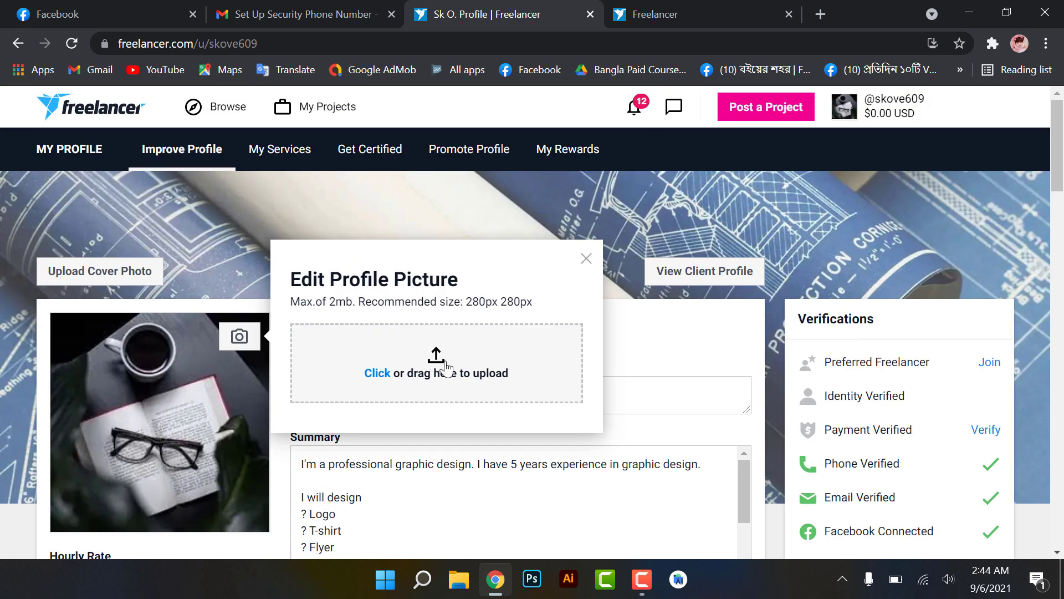
{"action": "left_click", "coordinate": [446, 367]}
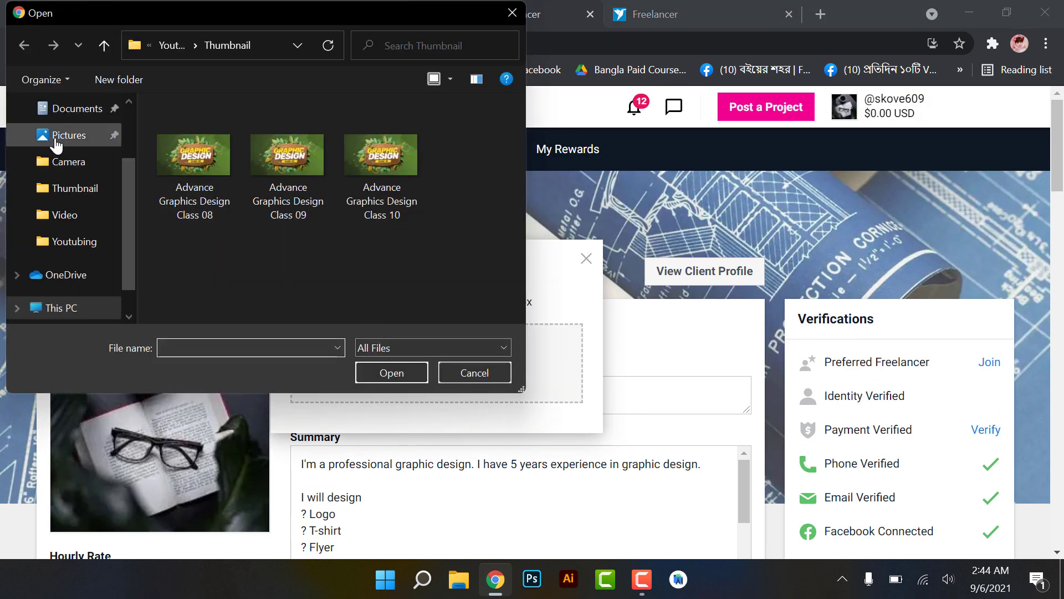
{"action": "scroll", "coordinate": [60, 142], "scroll_direction": "up", "scroll_amount": 2}
{"action": "left_click", "coordinate": [59, 143]}
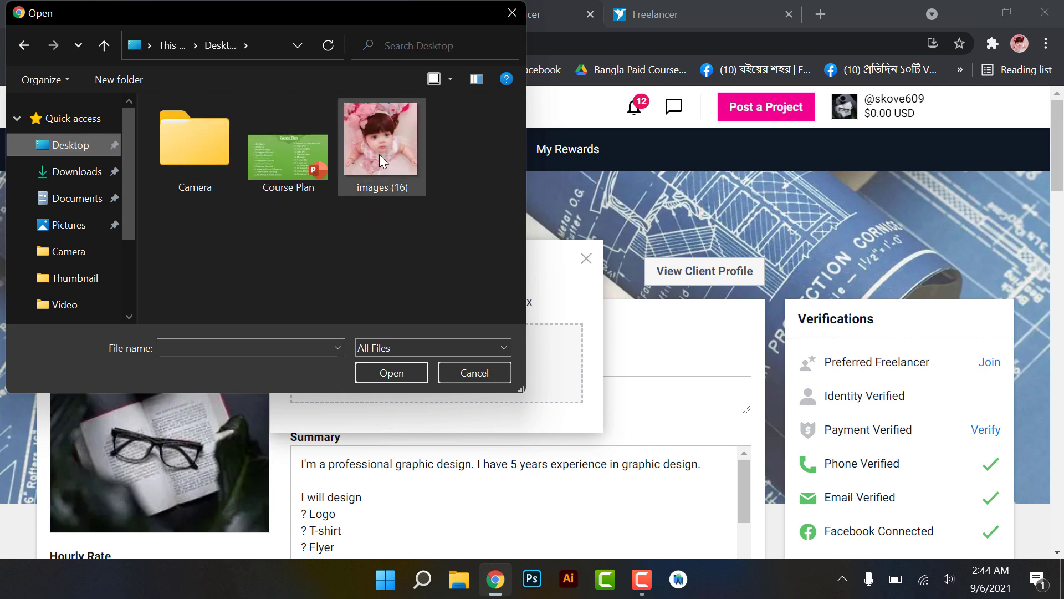
{"action": "double_click", "coordinate": [379, 154]}
- Set the uploaded image as the profile picture with its full crop area and close the picture editor
{"action": "scroll", "coordinate": [447, 327], "scroll_direction": "down", "scroll_amount": 5}
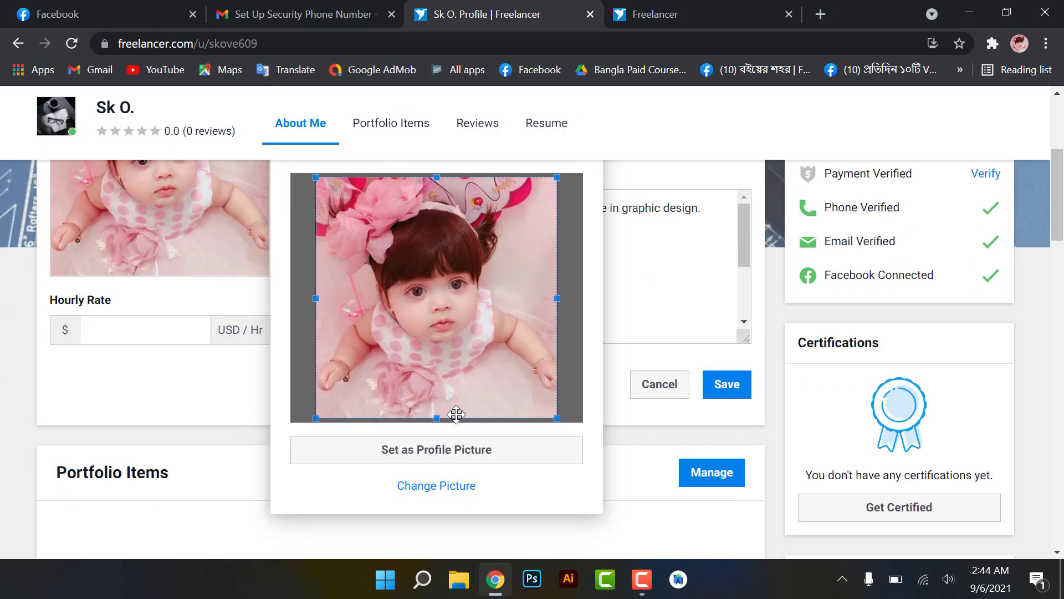
{"action": "scroll", "coordinate": [456, 414], "scroll_direction": "down", "scroll_amount": 1}
{"action": "left_click", "coordinate": [431, 366]}
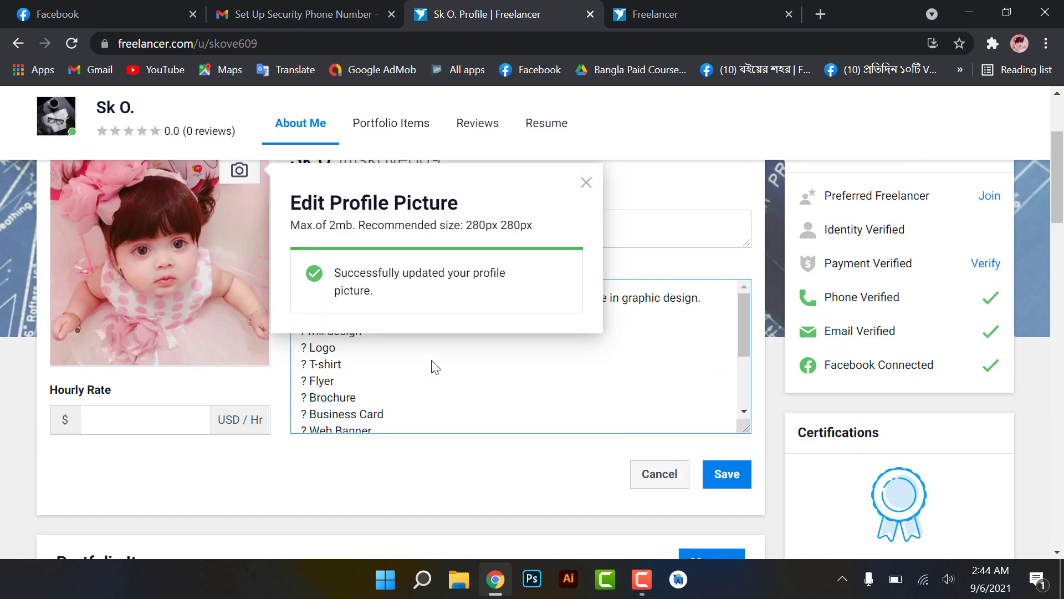
{"action": "left_click", "coordinate": [585, 187]}
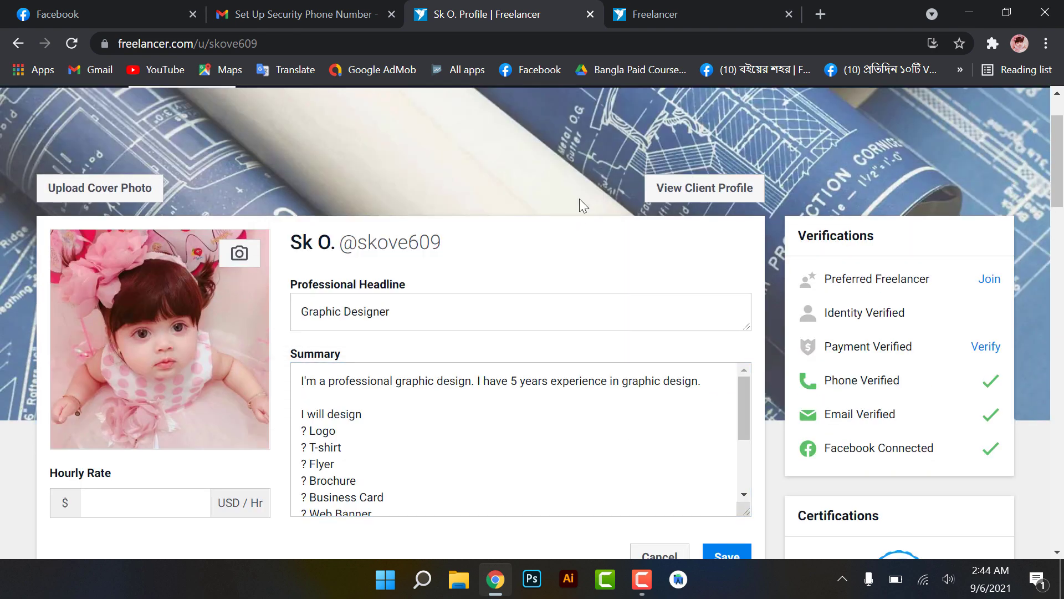
- Look over the profile's professional headline, the full summary text and the portfolio items section
{"action": "scroll", "coordinate": [521, 286], "scroll_direction": "down", "scroll_amount": 1}
{"action": "left_click", "coordinate": [429, 238]}
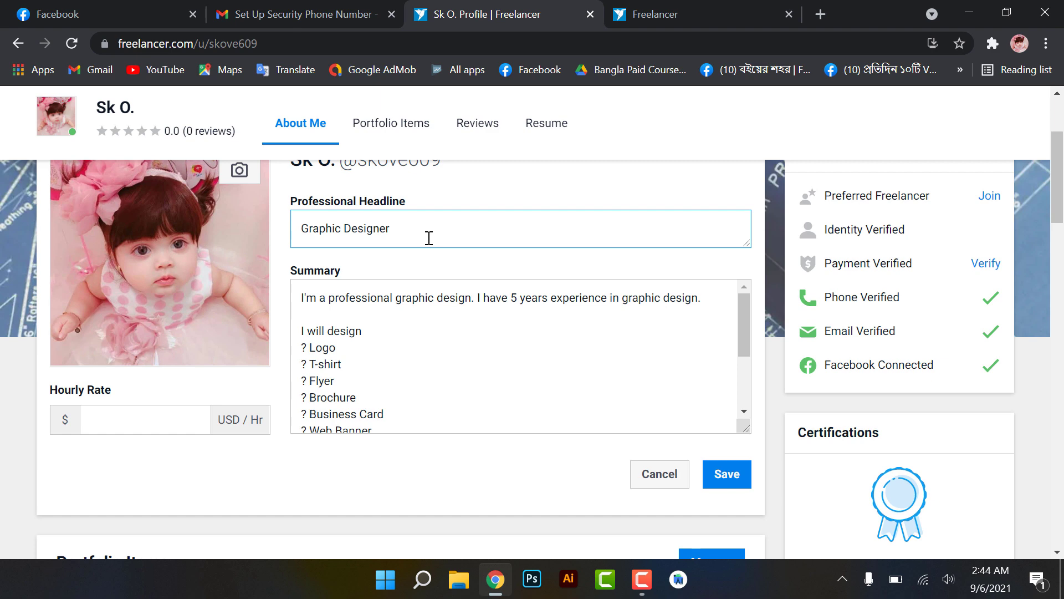
{"action": "key", "text": "Tab"}
{"action": "scroll", "coordinate": [429, 238], "scroll_direction": "up", "scroll_amount": 1}
{"action": "scroll", "coordinate": [428, 264], "scroll_direction": "down", "scroll_amount": 1}
{"action": "scroll", "coordinate": [431, 327], "scroll_direction": "down", "scroll_amount": 2}
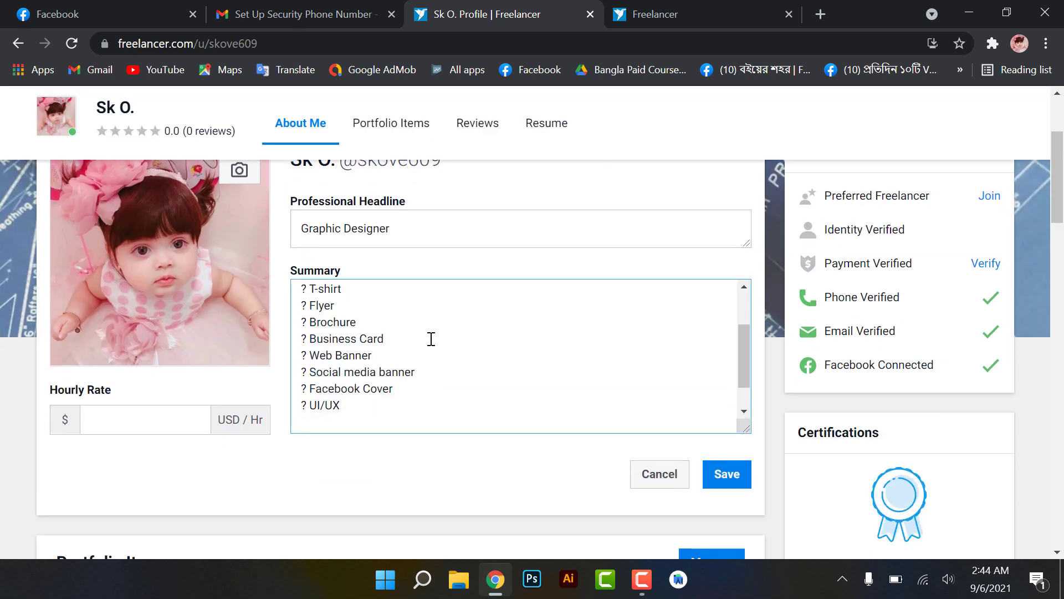
{"action": "scroll", "coordinate": [431, 339], "scroll_direction": "down", "scroll_amount": 1}
{"action": "scroll", "coordinate": [413, 399], "scroll_direction": "down", "scroll_amount": 1}
{"action": "scroll", "coordinate": [423, 384], "scroll_direction": "down", "scroll_amount": 2}
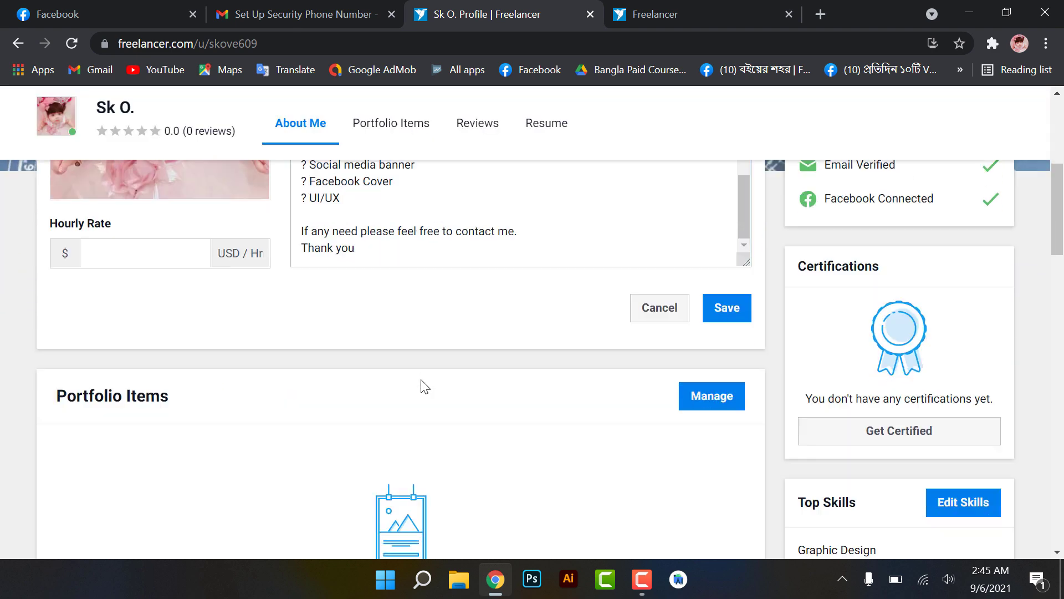
{"action": "scroll", "coordinate": [427, 358], "scroll_direction": "down", "scroll_amount": 1}
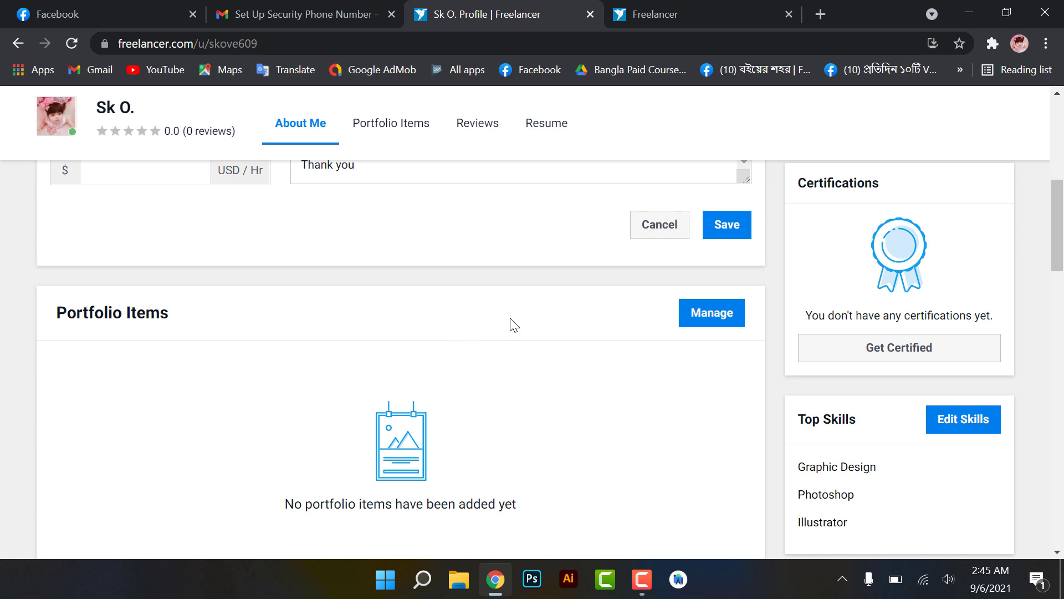
{"action": "scroll", "coordinate": [527, 303], "scroll_direction": "down", "scroll_amount": 1}
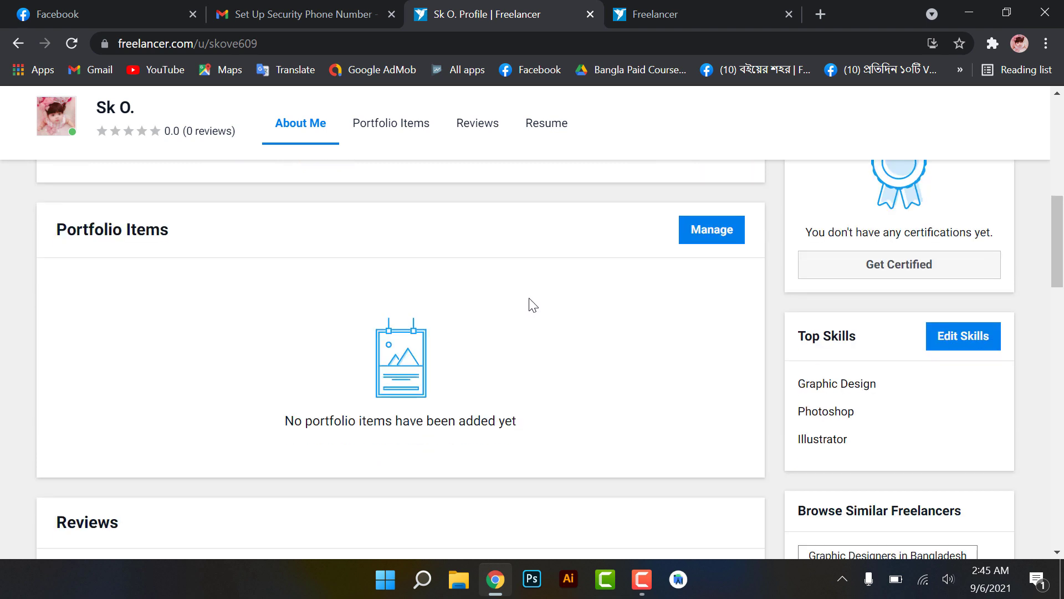
- Set the hourly rate to 10 USD and save the profile details
{"action": "scroll", "coordinate": [529, 302], "scroll_direction": "up", "scroll_amount": 2}
{"action": "left_click", "coordinate": [737, 309]}
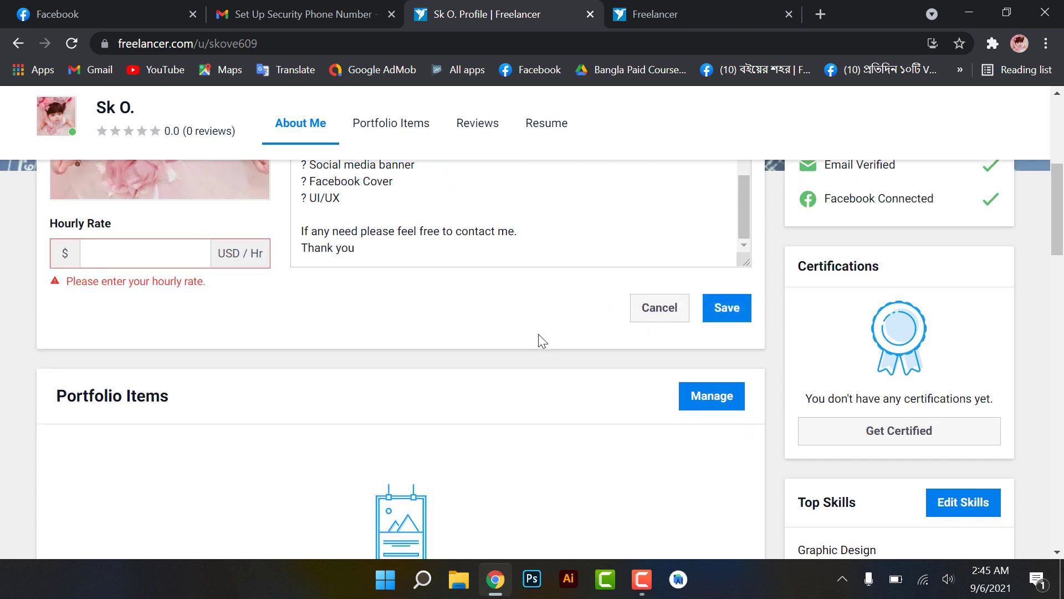
{"action": "scroll", "coordinate": [549, 339], "scroll_direction": "up", "scroll_amount": 1}
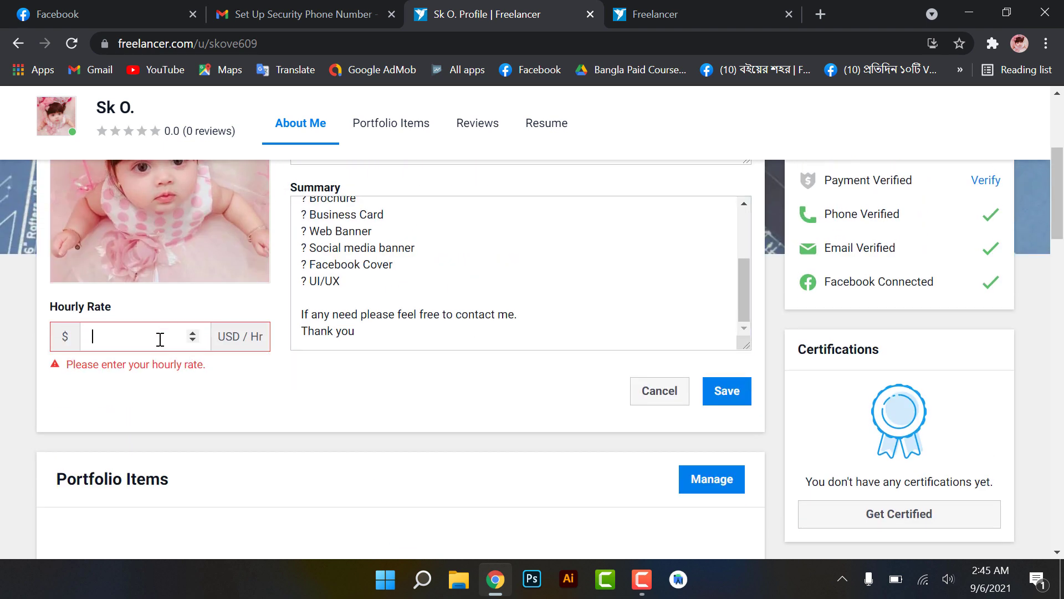
{"action": "type", "text": "10"}
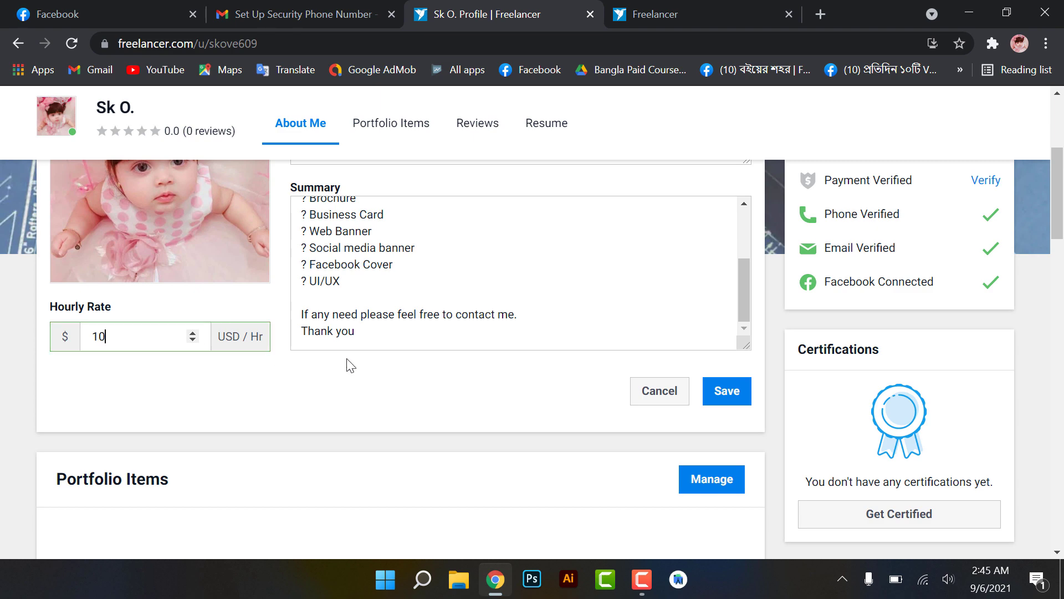
{"action": "left_click", "coordinate": [736, 392]}
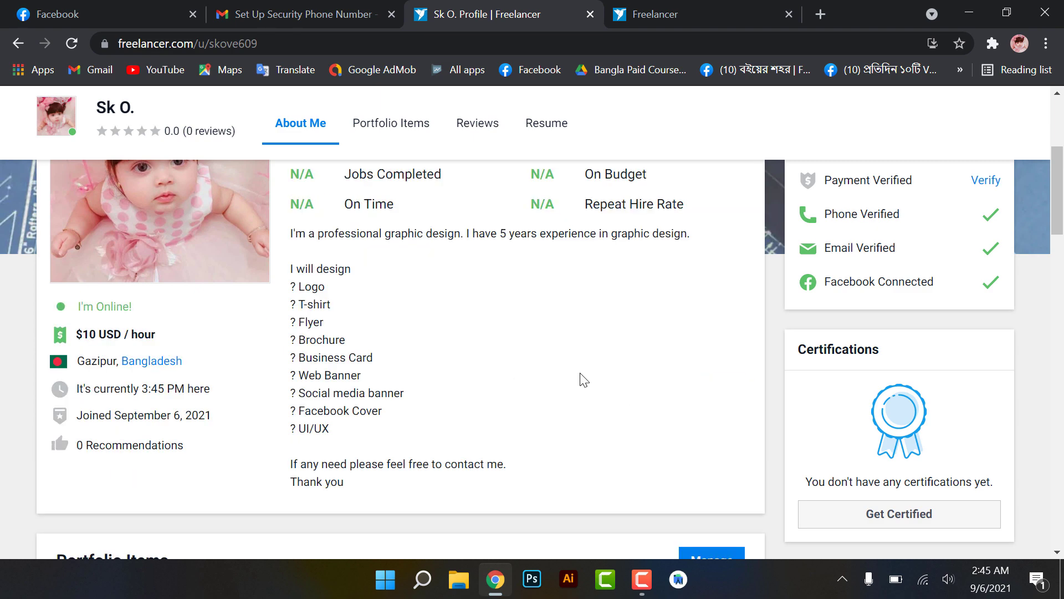
- Open the portfolio management page from the profile and start a new portfolio item
{"action": "scroll", "coordinate": [583, 379], "scroll_direction": "down", "scroll_amount": 5}
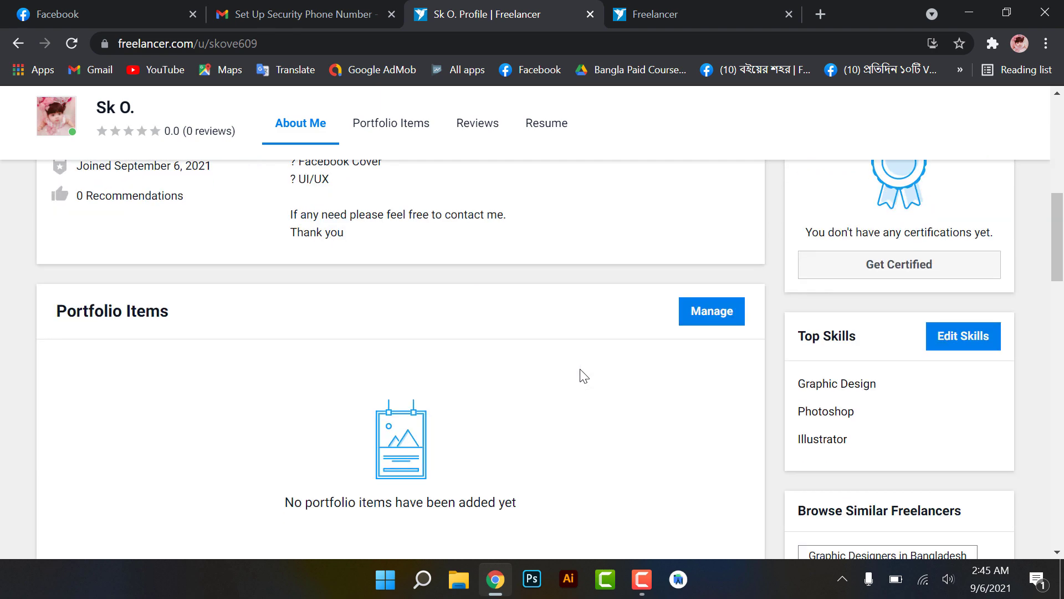
{"action": "scroll", "coordinate": [584, 375], "scroll_direction": "down", "scroll_amount": 1}
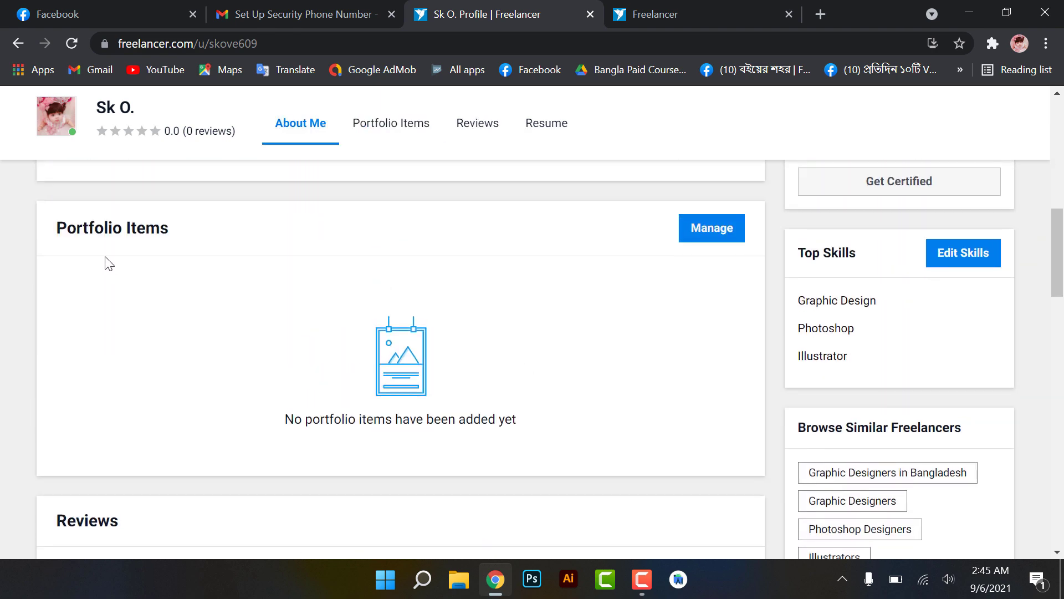
{"action": "left_click", "coordinate": [712, 235]}
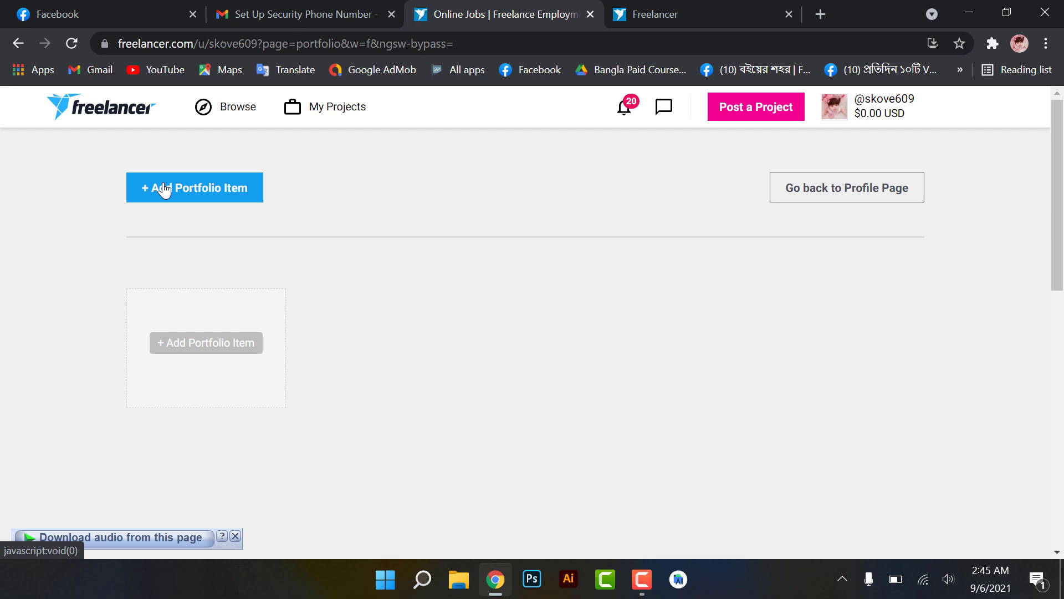
{"action": "left_click", "coordinate": [163, 189]}
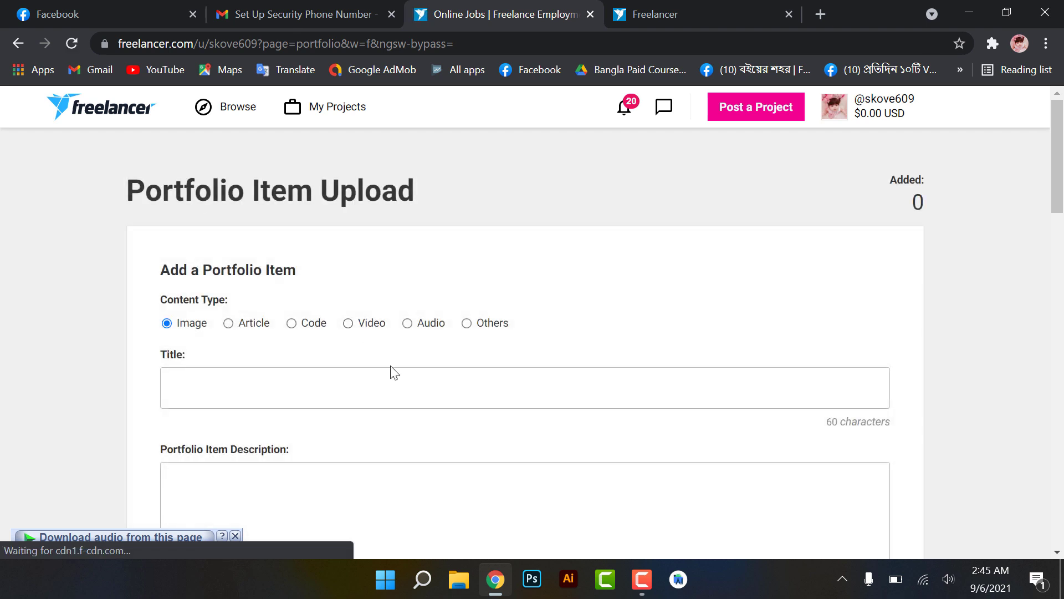
- Examine the portfolio item form's title, description, file upload and skills fields, and cancel back to the profile page
{"action": "scroll", "coordinate": [393, 368], "scroll_direction": "down", "scroll_amount": 3}
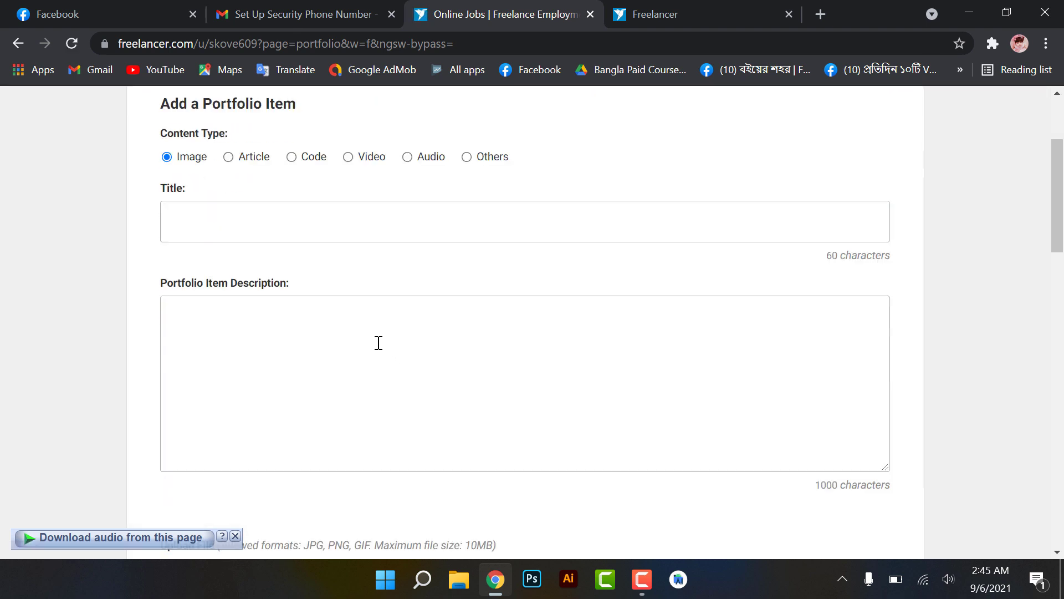
{"action": "scroll", "coordinate": [378, 343], "scroll_direction": "up", "scroll_amount": 1}
{"action": "left_click", "coordinate": [211, 307]}
{"action": "scroll", "coordinate": [318, 380], "scroll_direction": "down", "scroll_amount": 1}
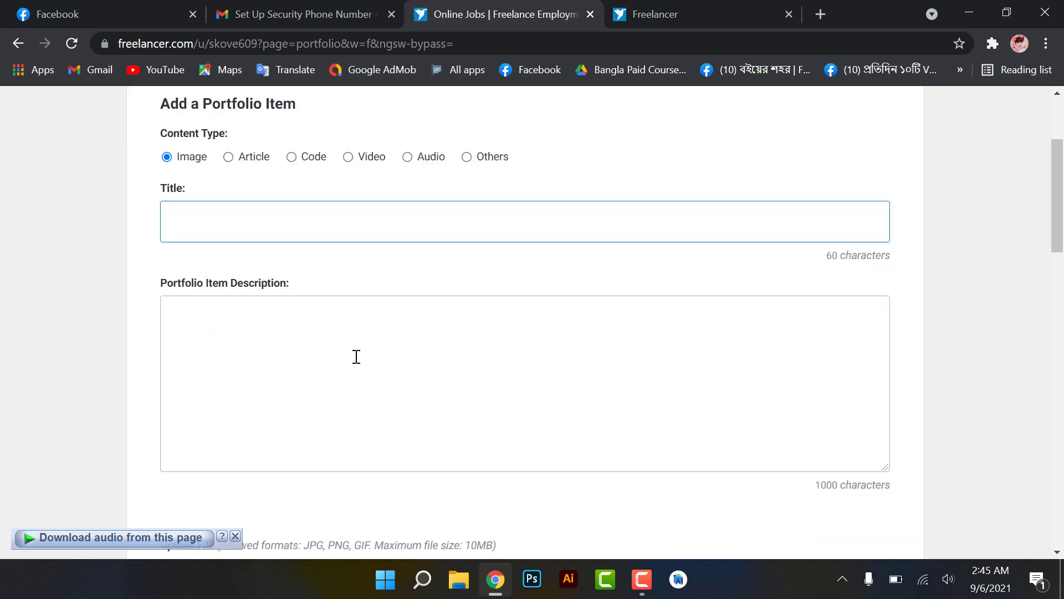
{"action": "left_click", "coordinate": [356, 356]}
{"action": "scroll", "coordinate": [357, 356], "scroll_direction": "down", "scroll_amount": 5}
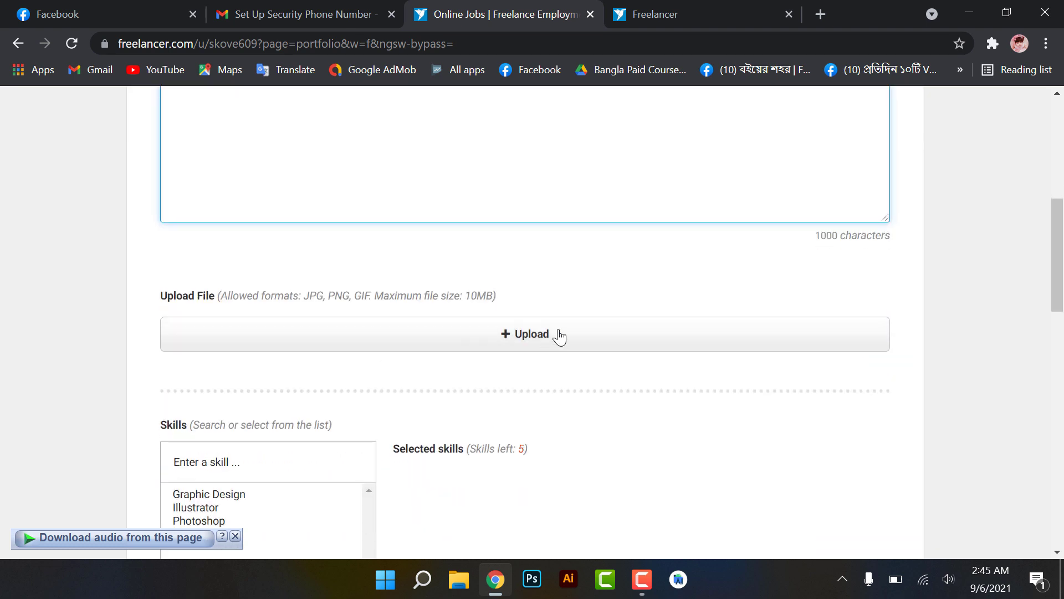
{"action": "scroll", "coordinate": [282, 475], "scroll_direction": "down", "scroll_amount": 1}
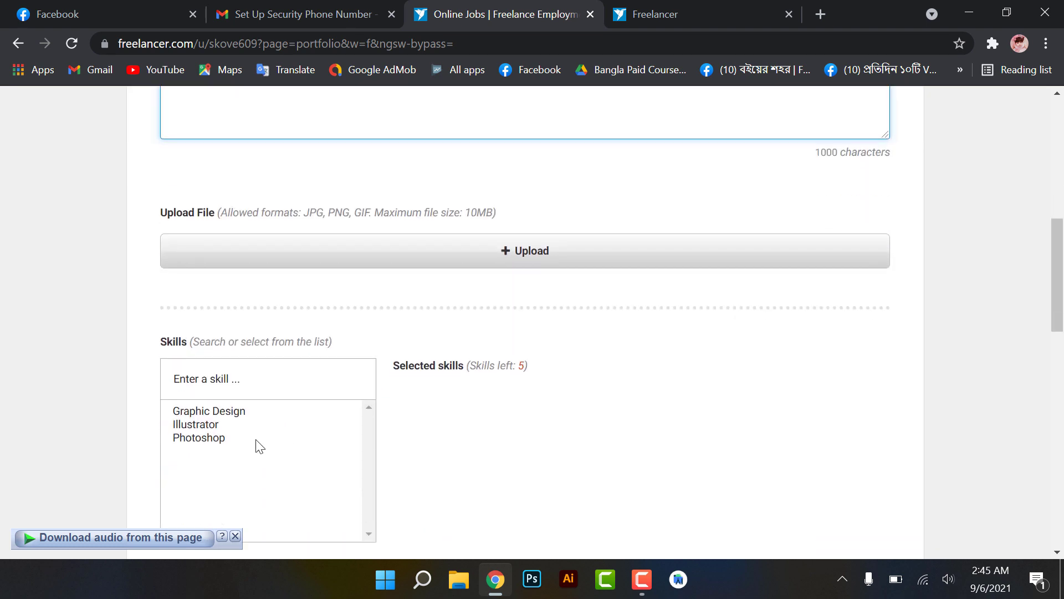
{"action": "scroll", "coordinate": [252, 438], "scroll_direction": "down", "scroll_amount": 1}
{"action": "scroll", "coordinate": [576, 394], "scroll_direction": "up", "scroll_amount": 1}
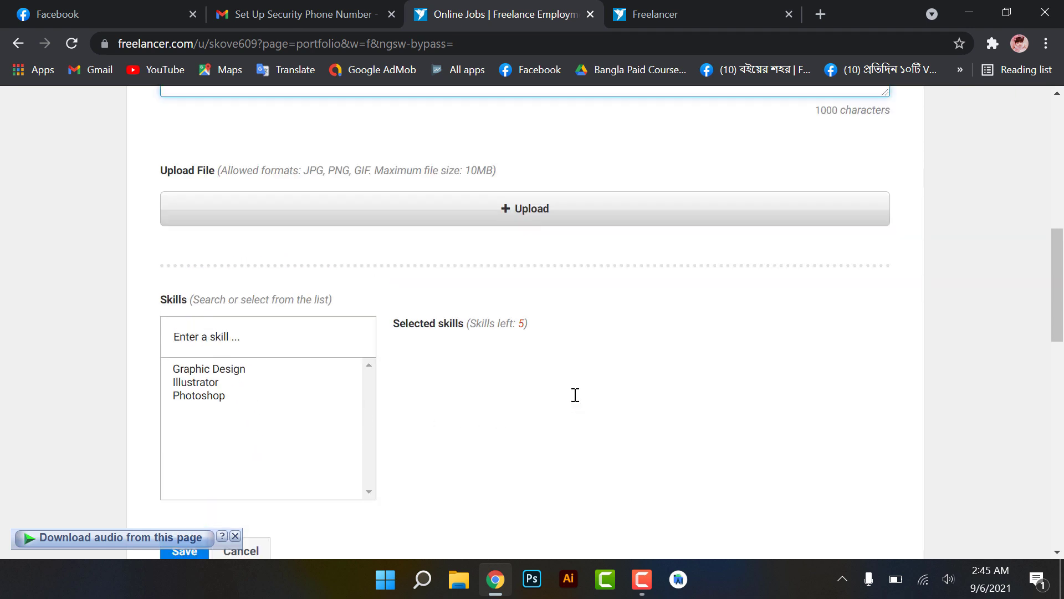
{"action": "scroll", "coordinate": [576, 394], "scroll_direction": "up", "scroll_amount": 7}
{"action": "scroll", "coordinate": [638, 377], "scroll_direction": "down", "scroll_amount": 10}
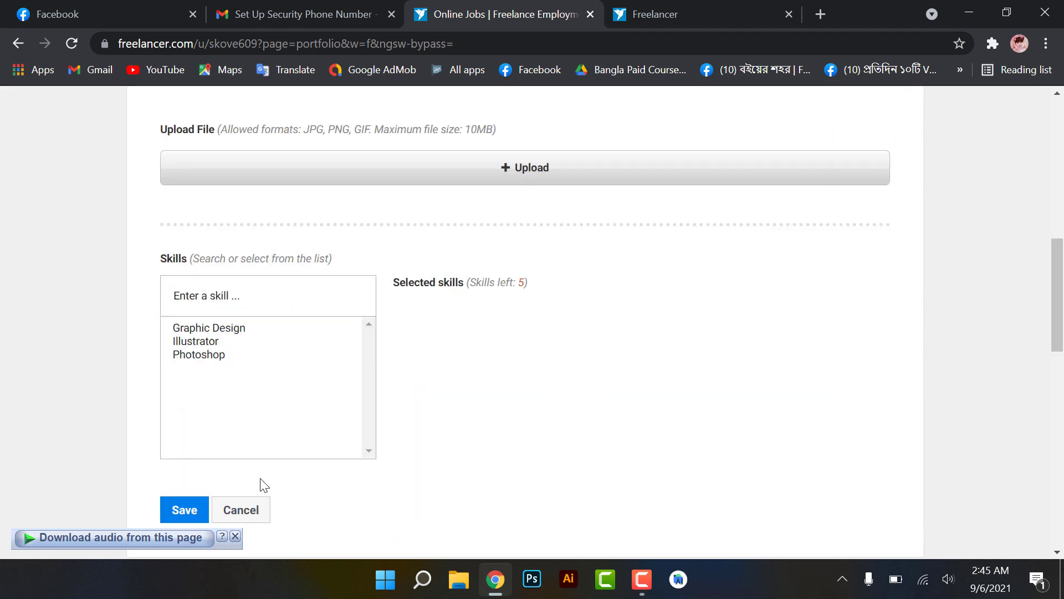
{"action": "left_click", "coordinate": [227, 510]}
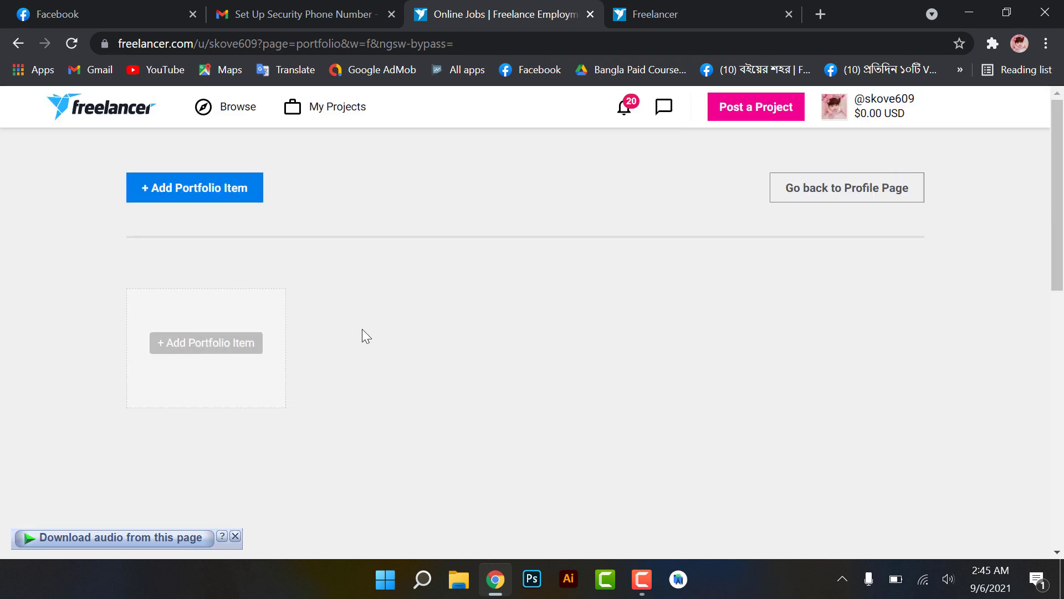
{"action": "left_click", "coordinate": [843, 189]}
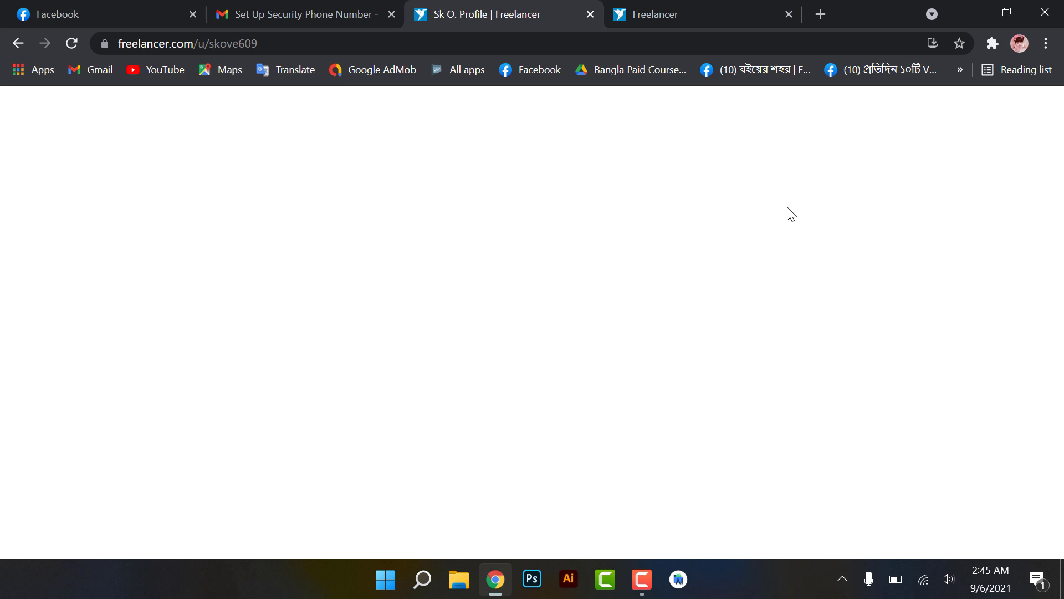
- Look over the profile's experience, education, qualifications and publications sections
{"action": "scroll", "coordinate": [726, 231], "scroll_direction": "down", "scroll_amount": 8}
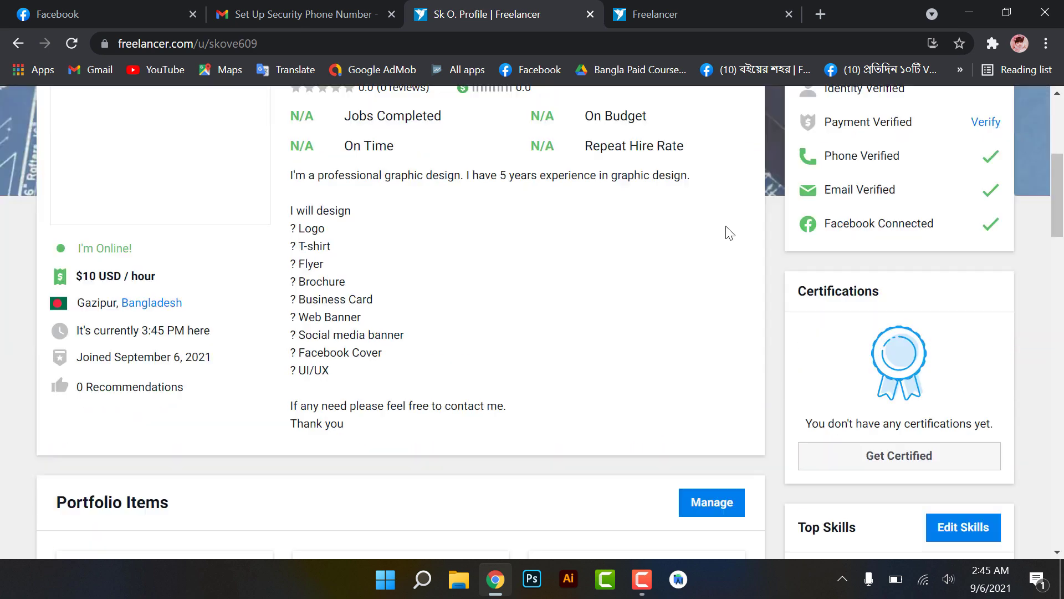
{"action": "scroll", "coordinate": [582, 269], "scroll_direction": "down", "scroll_amount": 10}
{"action": "scroll", "coordinate": [680, 273], "scroll_direction": "down", "scroll_amount": 3}
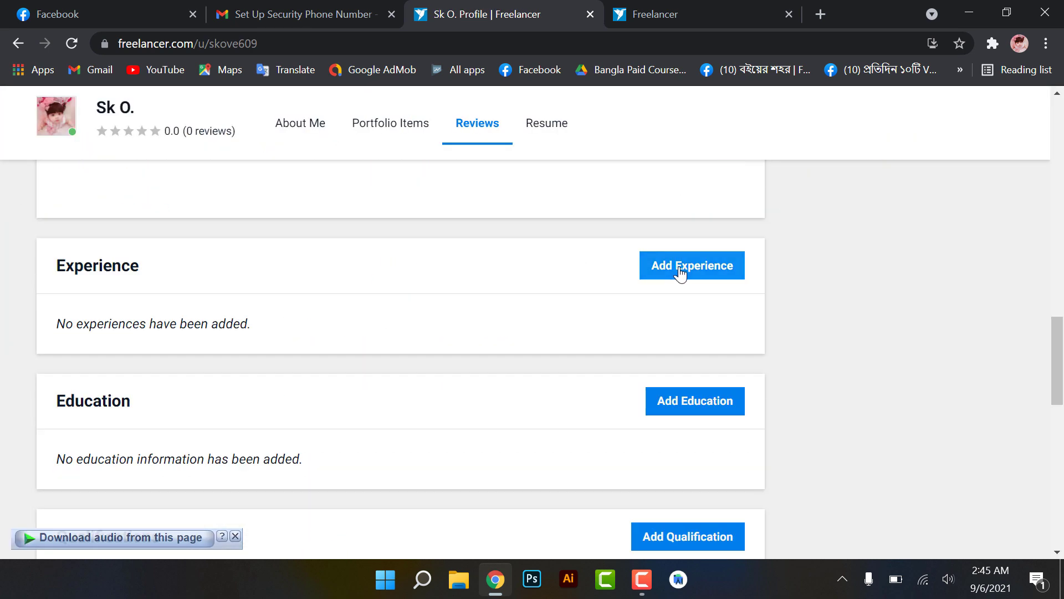
{"action": "scroll", "coordinate": [684, 311], "scroll_direction": "down", "scroll_amount": 3}
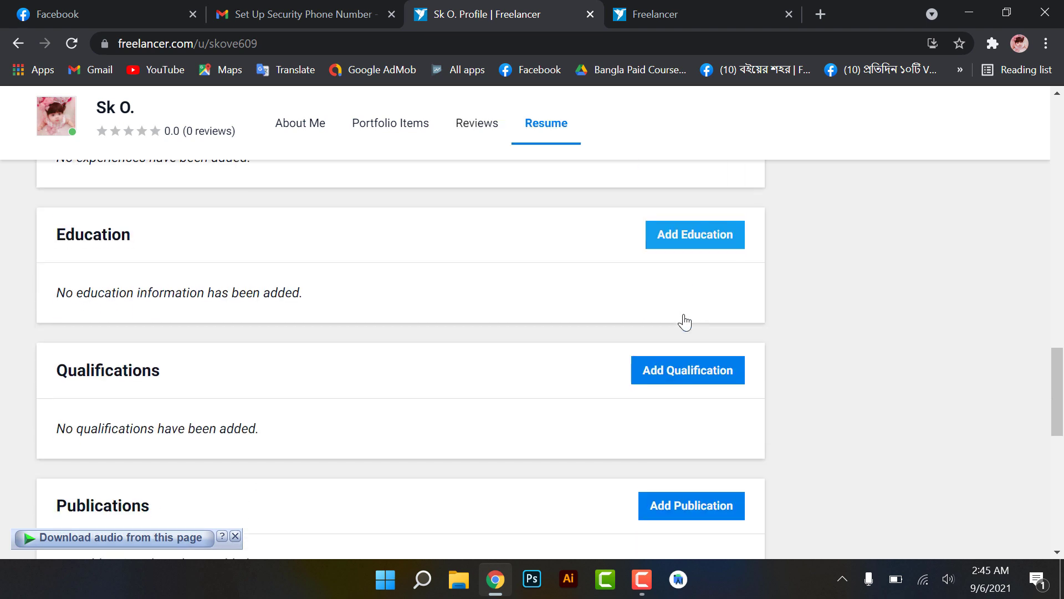
{"action": "scroll", "coordinate": [682, 293], "scroll_direction": "down", "scroll_amount": 3}
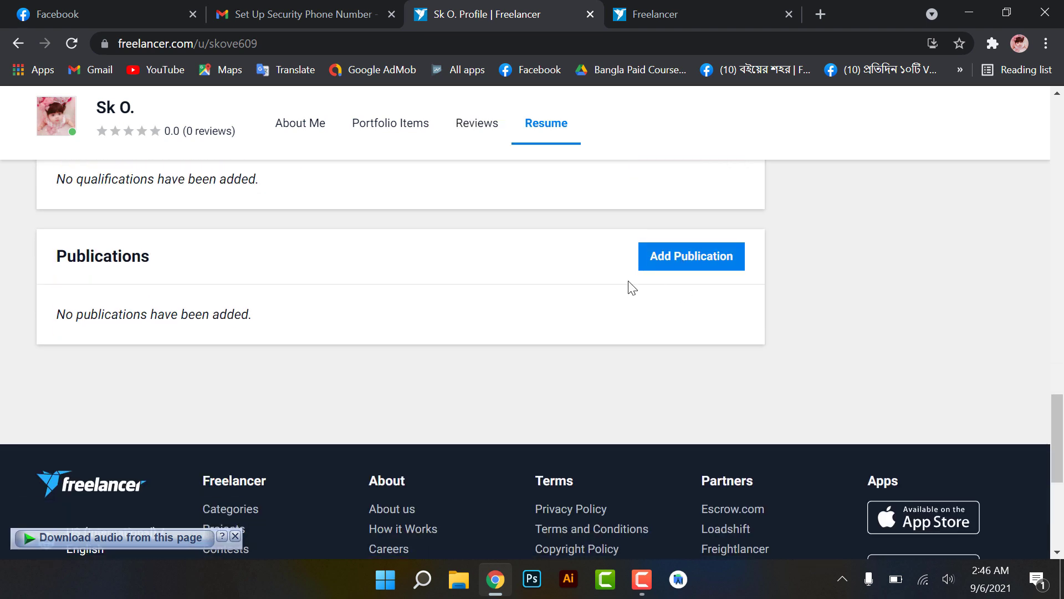
{"action": "scroll", "coordinate": [704, 275], "scroll_direction": "up", "scroll_amount": 10}
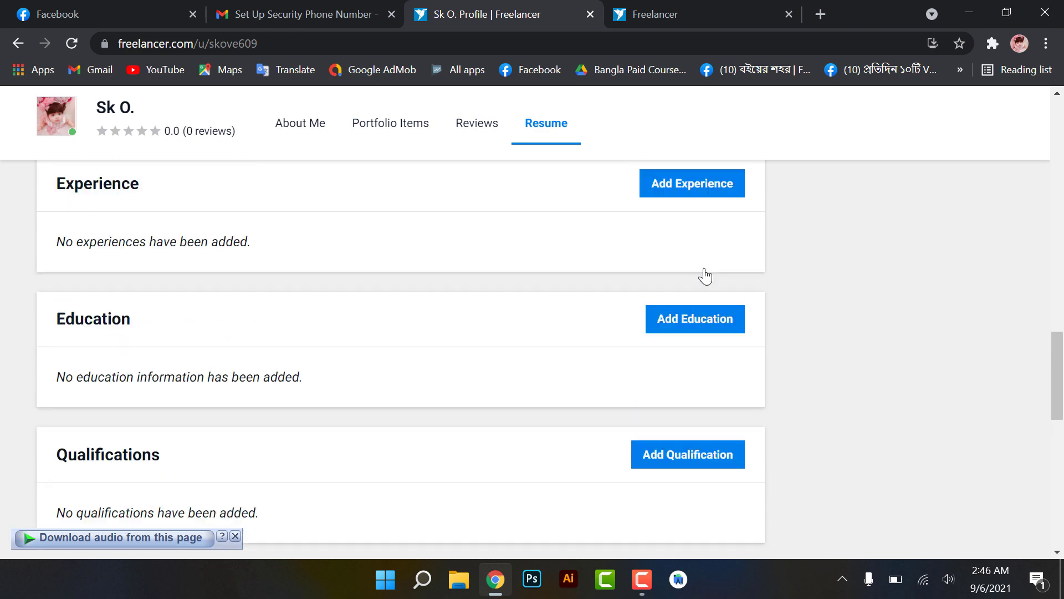
{"action": "scroll", "coordinate": [705, 275], "scroll_direction": "down", "scroll_amount": 6}
{"action": "scroll", "coordinate": [704, 275], "scroll_direction": "up", "scroll_amount": 10}
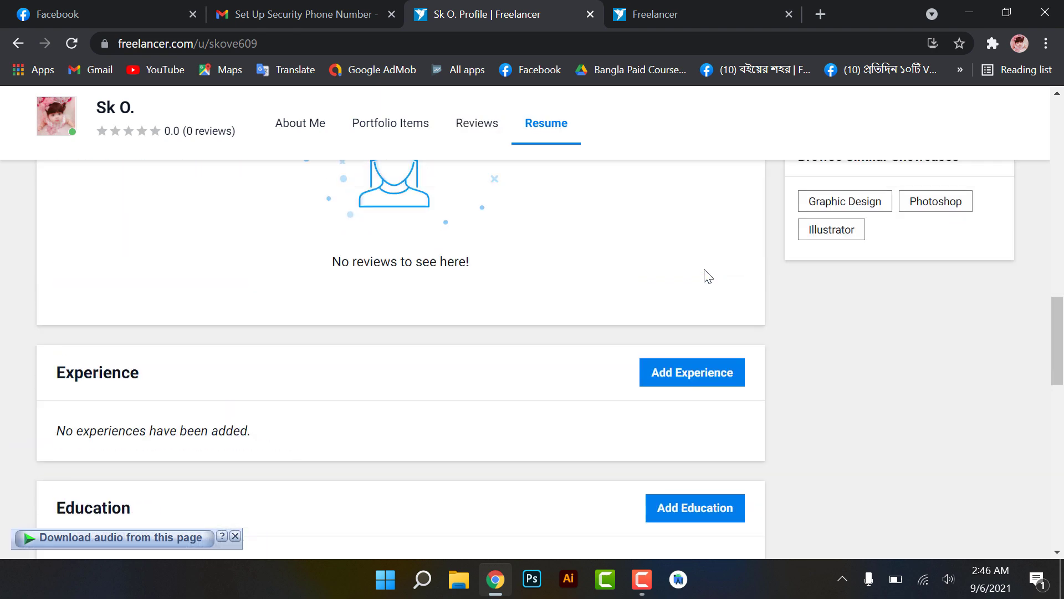
- Return from the profile page to the account dashboard
{"action": "scroll", "coordinate": [654, 275], "scroll_direction": "up", "scroll_amount": 10}
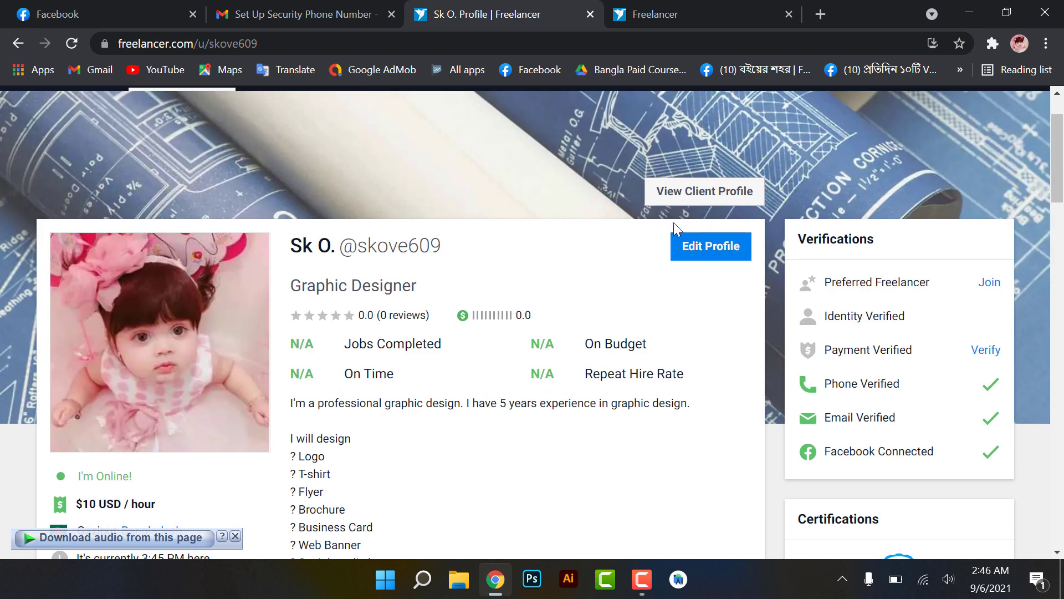
{"action": "scroll", "coordinate": [748, 138], "scroll_direction": "up", "scroll_amount": 2}
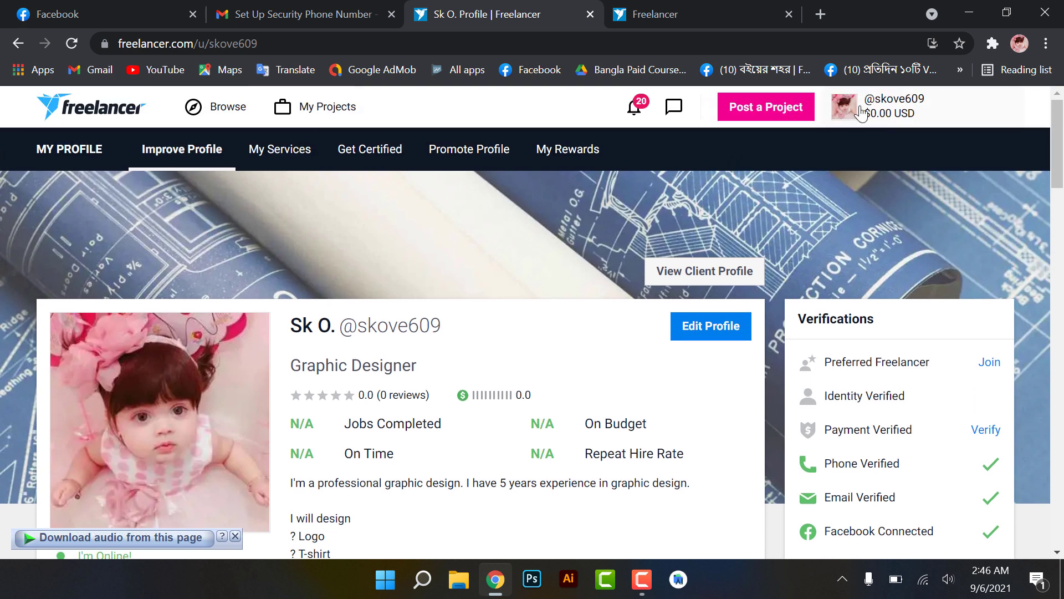
{"action": "left_click", "coordinate": [99, 115]}
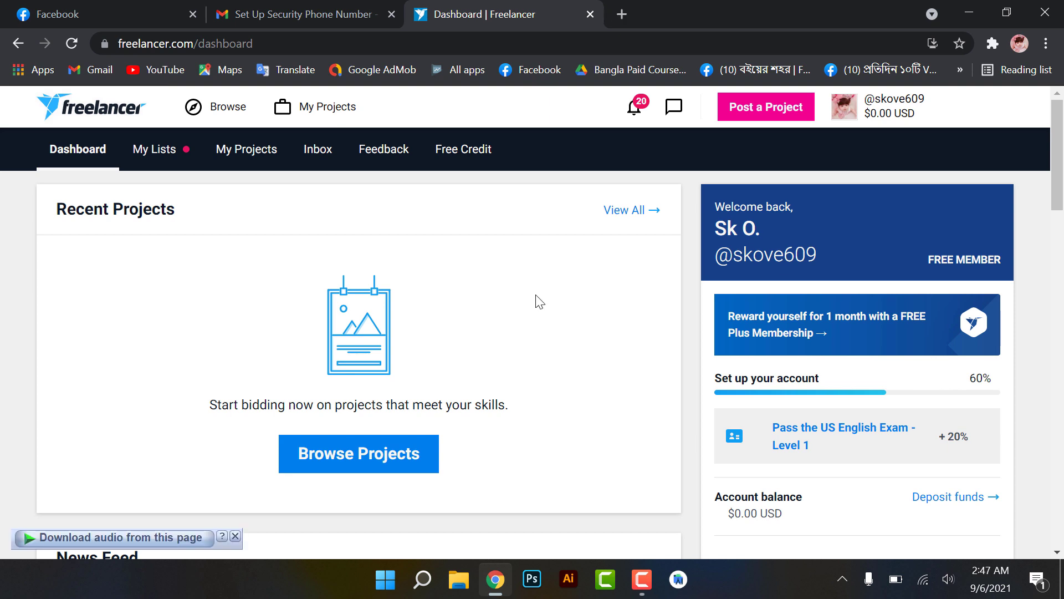
{"action": "left_click", "coordinate": [892, 109]}
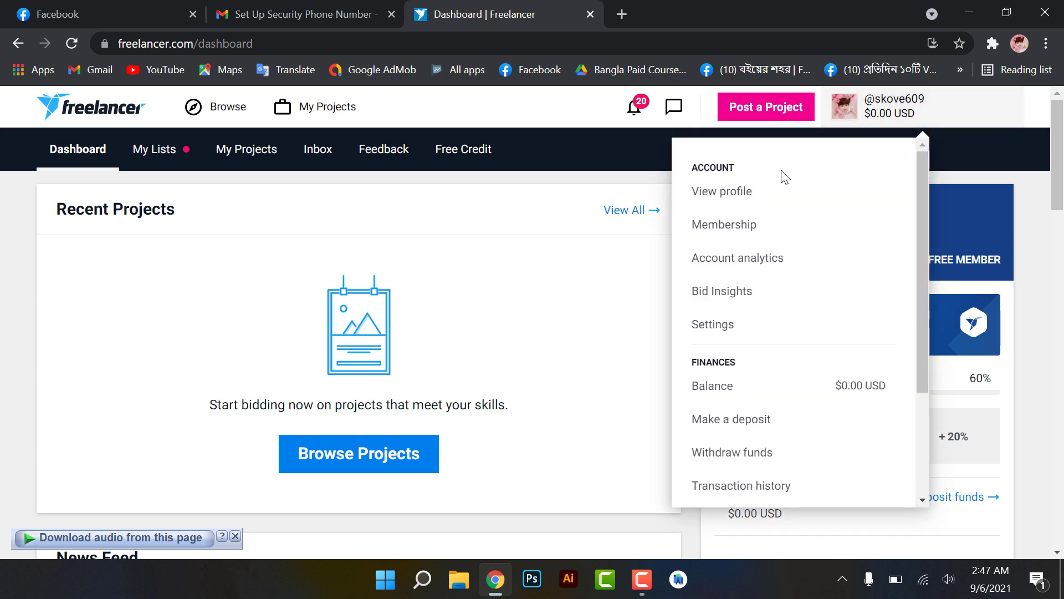
{"action": "left_click", "coordinate": [604, 303]}
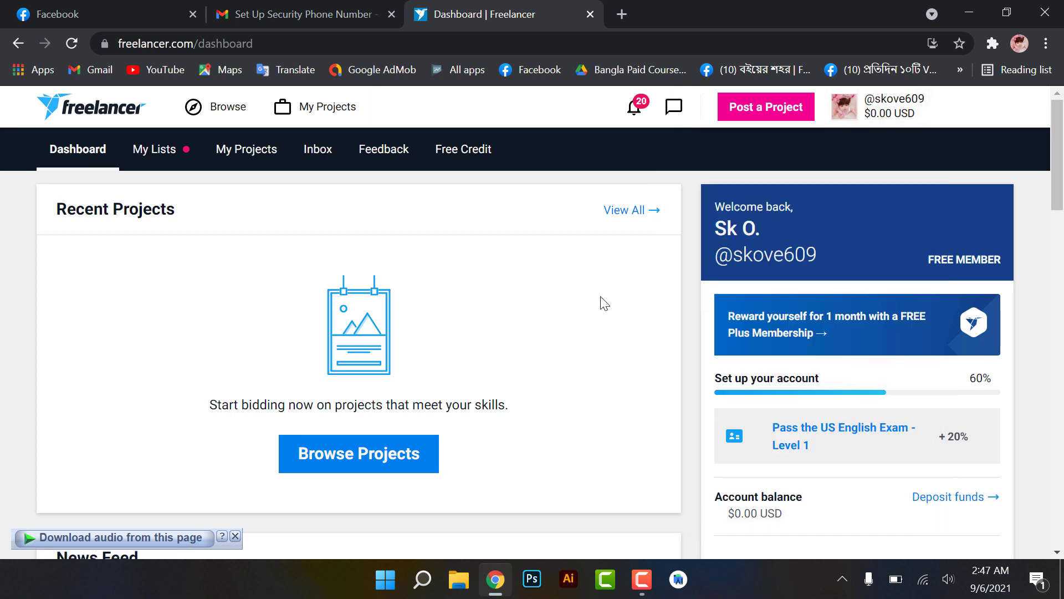
- Check the account setup progress percentage and the remaining setup task on the dashboard
{"action": "scroll", "coordinate": [616, 312], "scroll_direction": "down", "scroll_amount": 1}
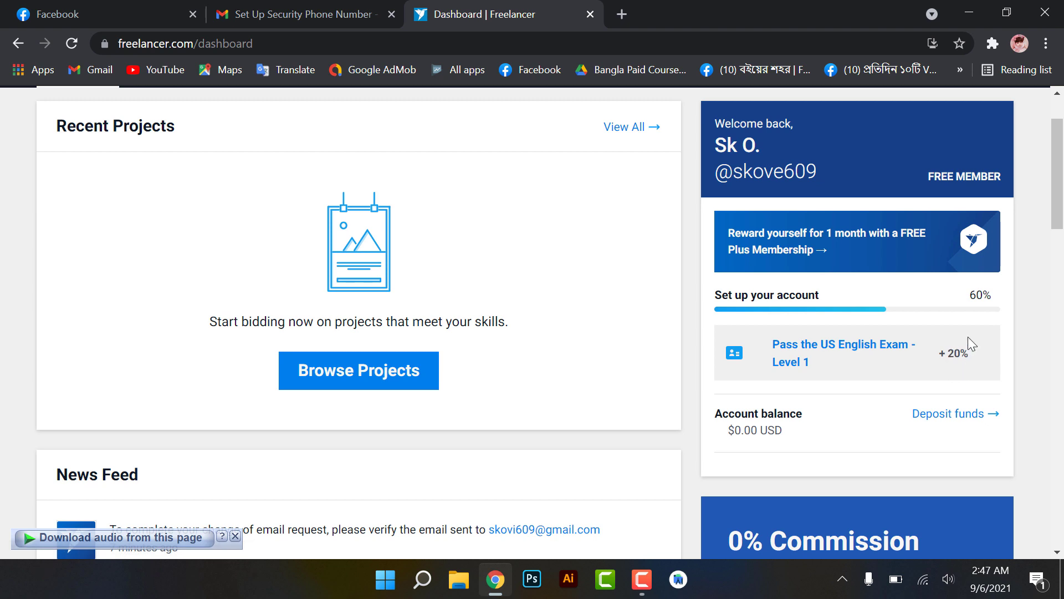
{"action": "left_click_drag", "start_coordinate": [974, 298], "coordinate": [986, 298]}
{"action": "left_click", "coordinate": [971, 299]}
{"action": "left_click_drag", "start_coordinate": [969, 295], "coordinate": [982, 298]}
{"action": "left_click", "coordinate": [982, 298]}
{"action": "scroll", "coordinate": [883, 316], "scroll_direction": "up", "scroll_amount": 2}
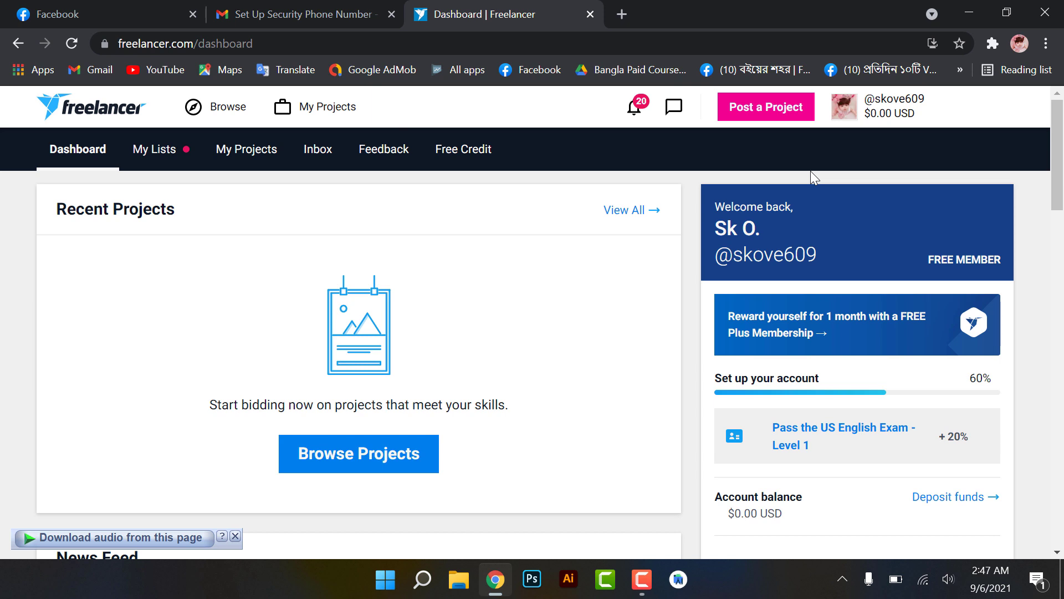
- Open the account's profile settings and follow the identity verification link beneath the country field
{"action": "left_click", "coordinate": [863, 115]}
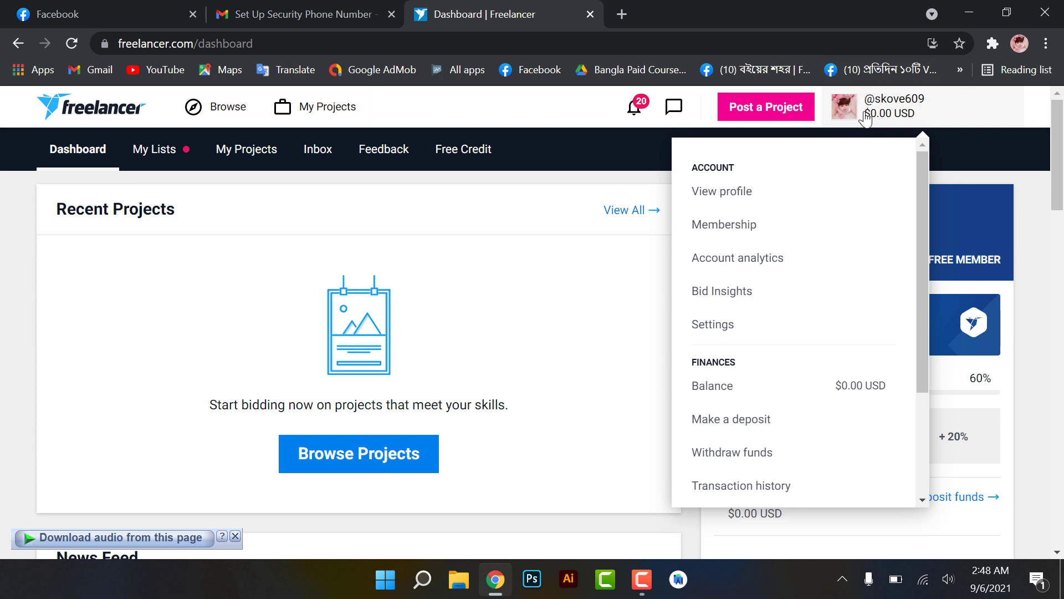
{"action": "left_click", "coordinate": [727, 327]}
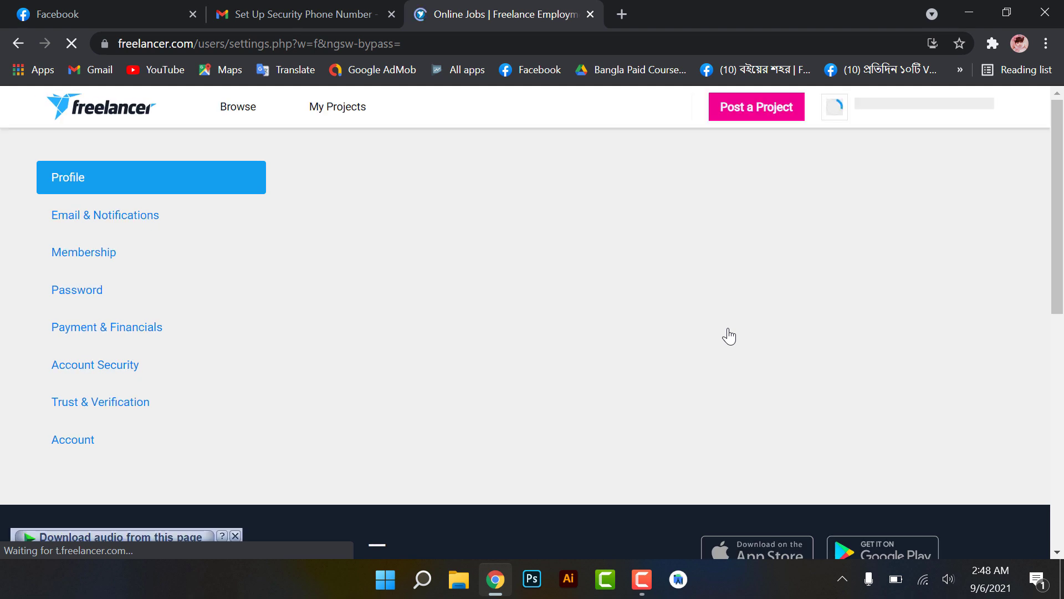
{"action": "scroll", "coordinate": [728, 336], "scroll_direction": "down", "scroll_amount": 1}
{"action": "scroll", "coordinate": [728, 337], "scroll_direction": "down", "scroll_amount": 6}
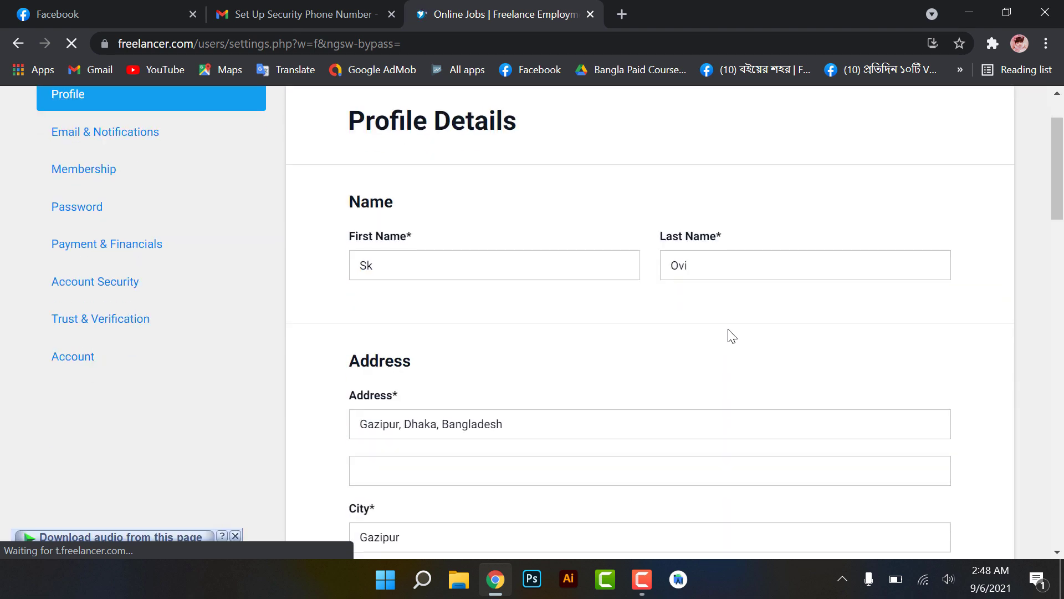
{"action": "scroll", "coordinate": [728, 336], "scroll_direction": "down", "scroll_amount": 2}
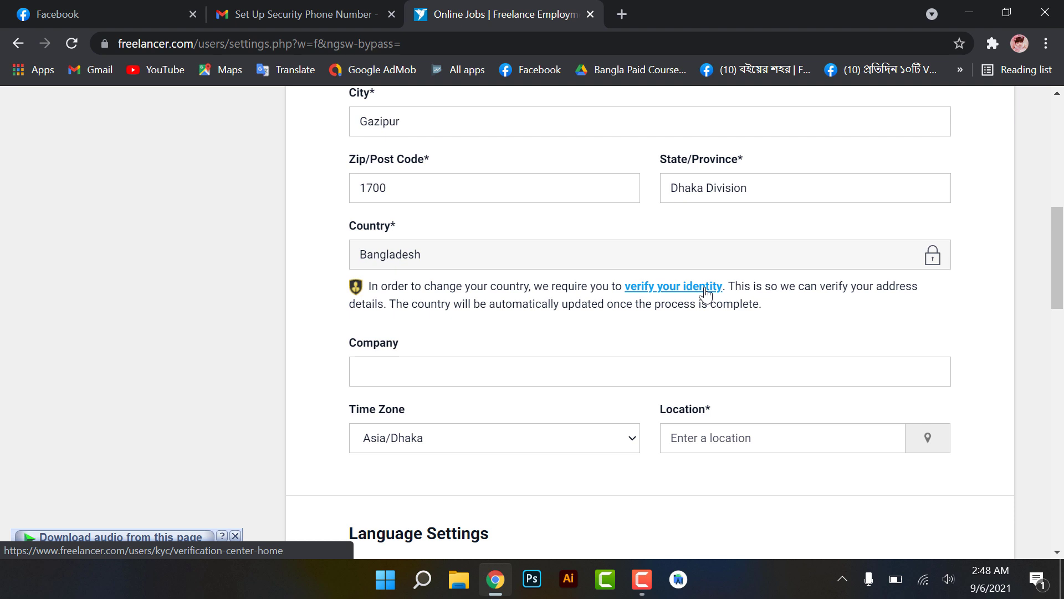
{"action": "left_click", "coordinate": [650, 289]}
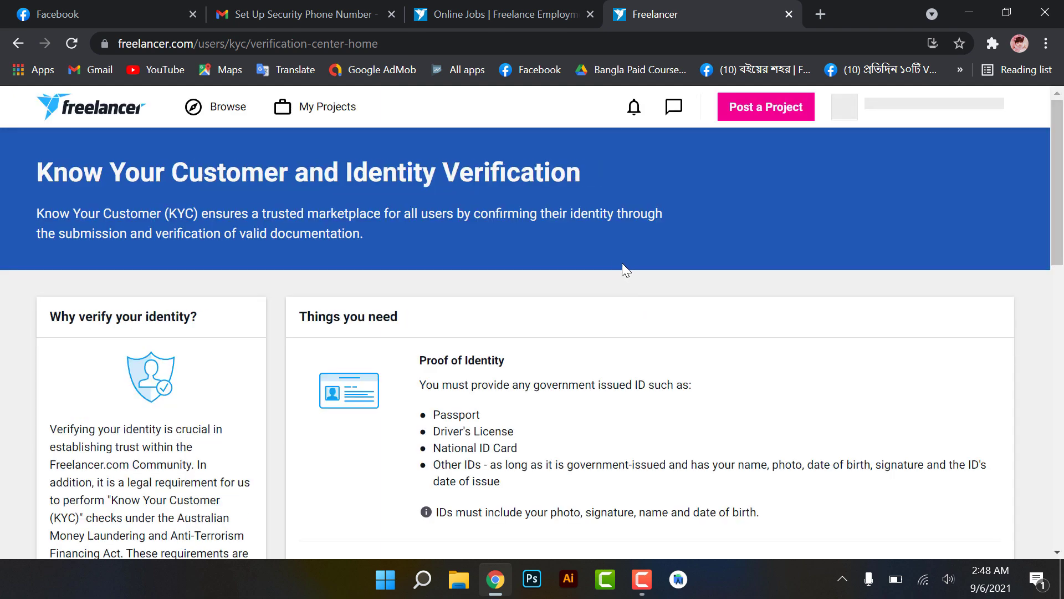
- Examine the Proof of Identity requirements, including the accepted documents such as passport and National ID Card
{"action": "scroll", "coordinate": [611, 261], "scroll_direction": "down", "scroll_amount": 3}
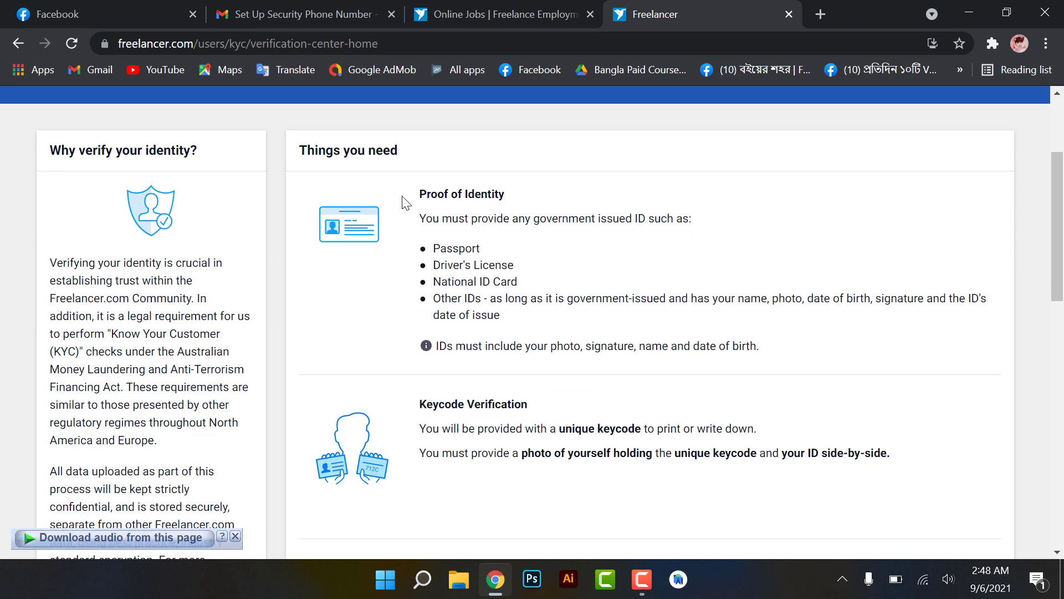
{"action": "left_click_drag", "start_coordinate": [407, 198], "coordinate": [757, 344]}
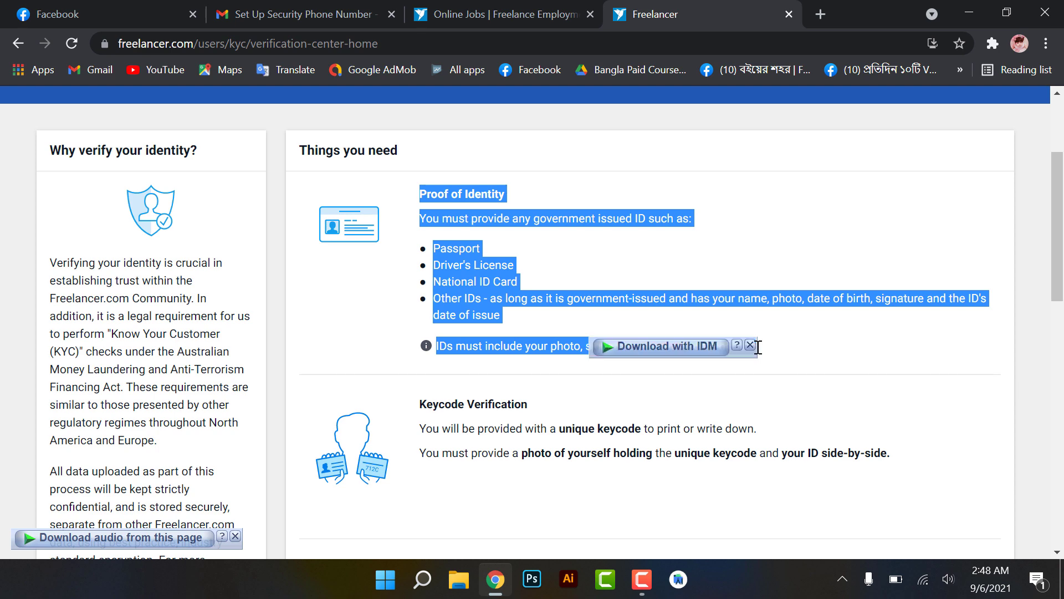
{"action": "left_click", "coordinate": [766, 331]}
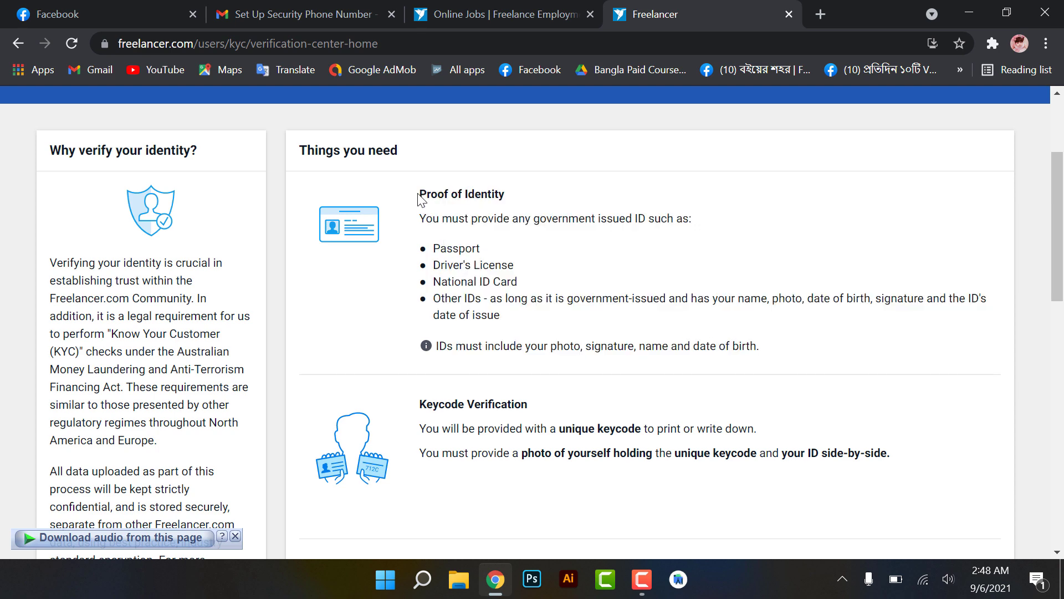
{"action": "left_click_drag", "start_coordinate": [419, 195], "coordinate": [756, 347]}
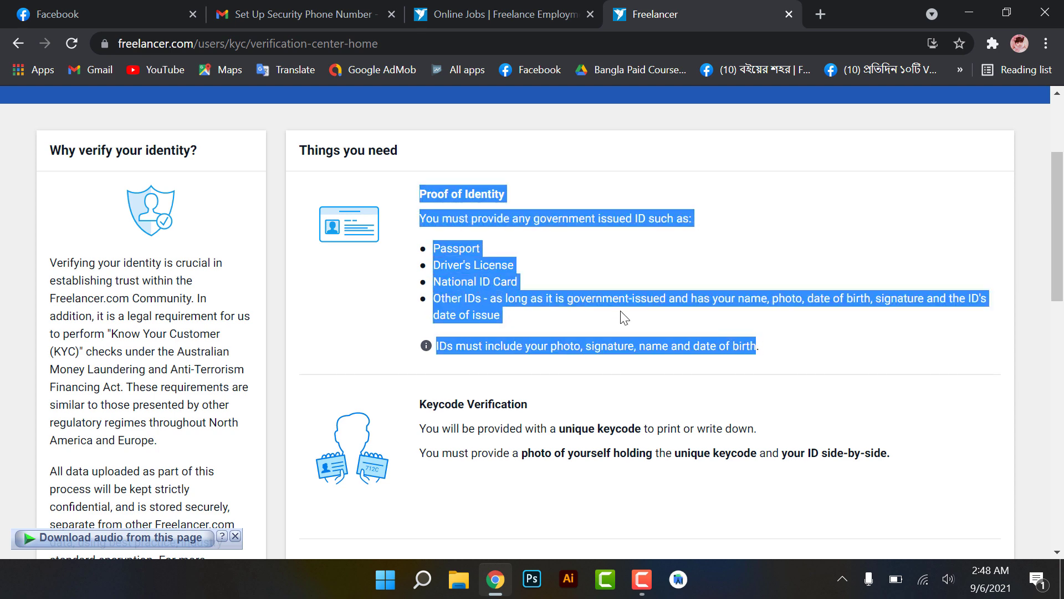
{"action": "left_click", "coordinate": [432, 248]}
{"action": "left_click_drag", "start_coordinate": [432, 248], "coordinate": [478, 252]}
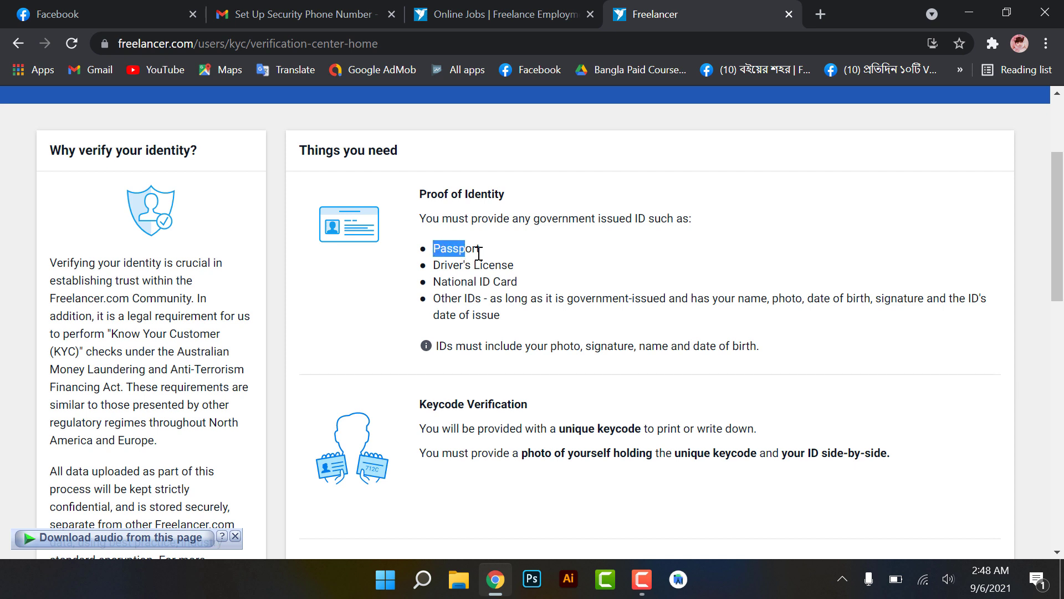
{"action": "left_click", "coordinate": [481, 254]}
{"action": "mouse_move", "coordinate": [433, 282]}
{"action": "left_mouse_down"}
{"action": "mouse_move", "coordinate": [453, 283]}
{"action": "mouse_move", "coordinate": [450, 266]}
{"action": "mouse_move", "coordinate": [514, 266]}
{"action": "mouse_move", "coordinate": [433, 283]}
{"action": "left_mouse_up"}
{"action": "left_click", "coordinate": [522, 292]}
{"action": "left_click", "coordinate": [504, 285]}
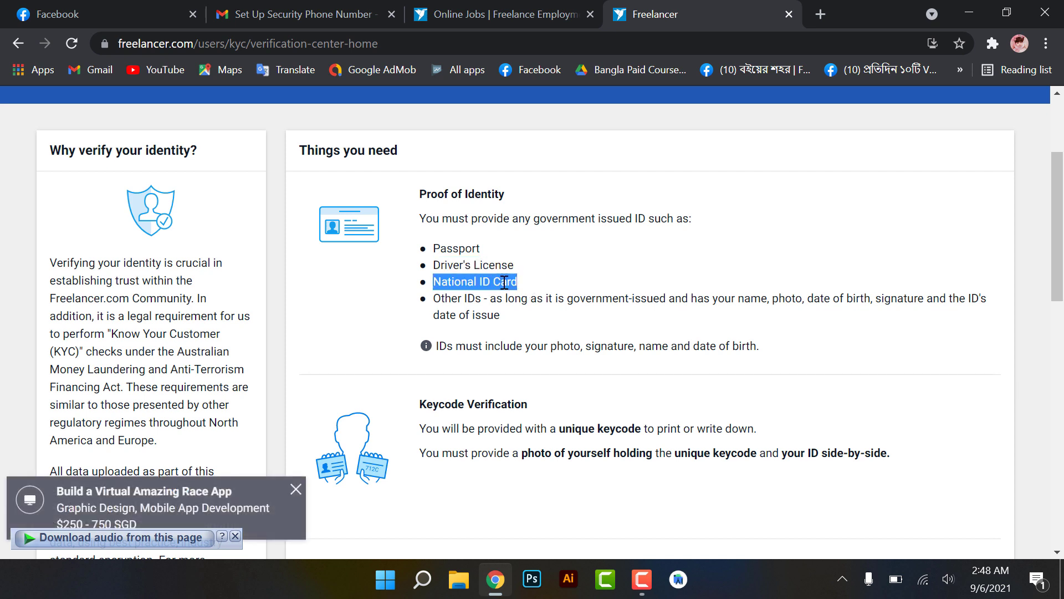
{"action": "left_click", "coordinate": [443, 278]}
{"action": "triple_click", "coordinate": [443, 272]}
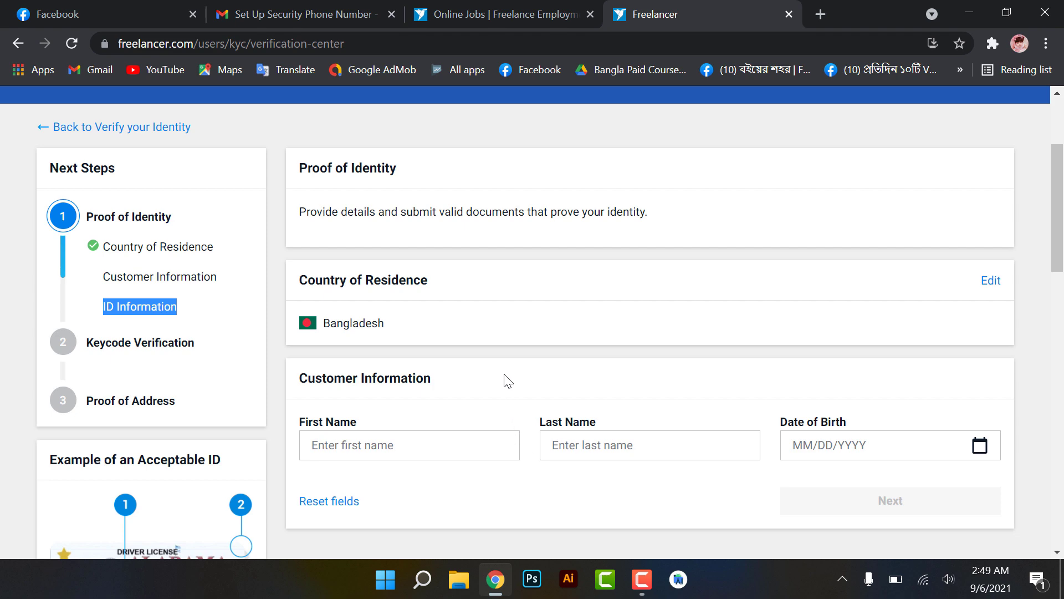
- Examine the identity verification form's customer information fields and the example of an acceptable ID with its listed rules
{"action": "scroll", "coordinate": [494, 328], "scroll_direction": "up", "scroll_amount": 3}
{"action": "scroll", "coordinate": [578, 335], "scroll_direction": "down", "scroll_amount": 7}
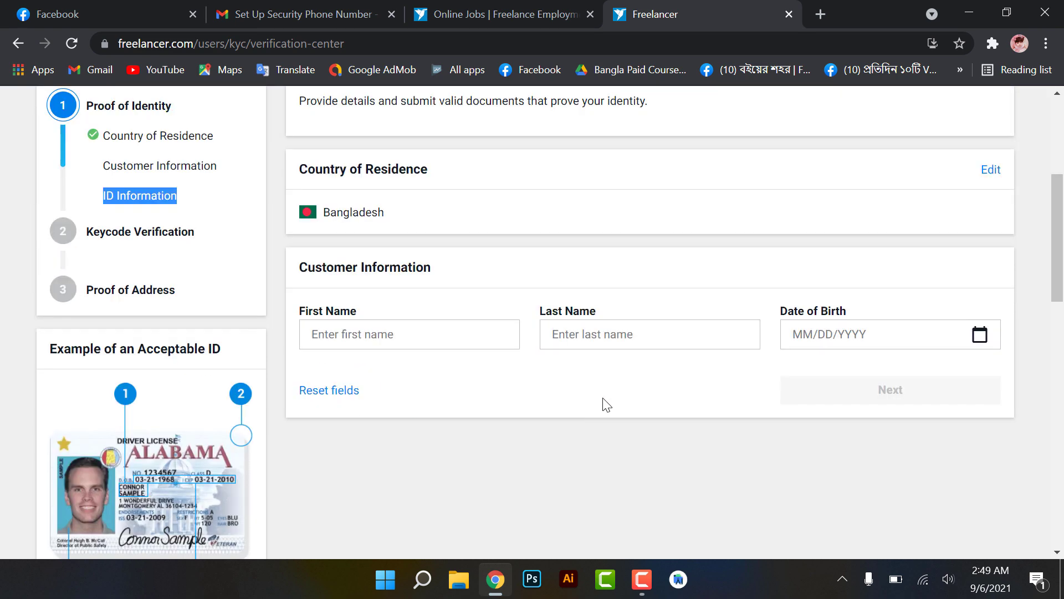
{"action": "scroll", "coordinate": [388, 354], "scroll_direction": "down", "scroll_amount": 2}
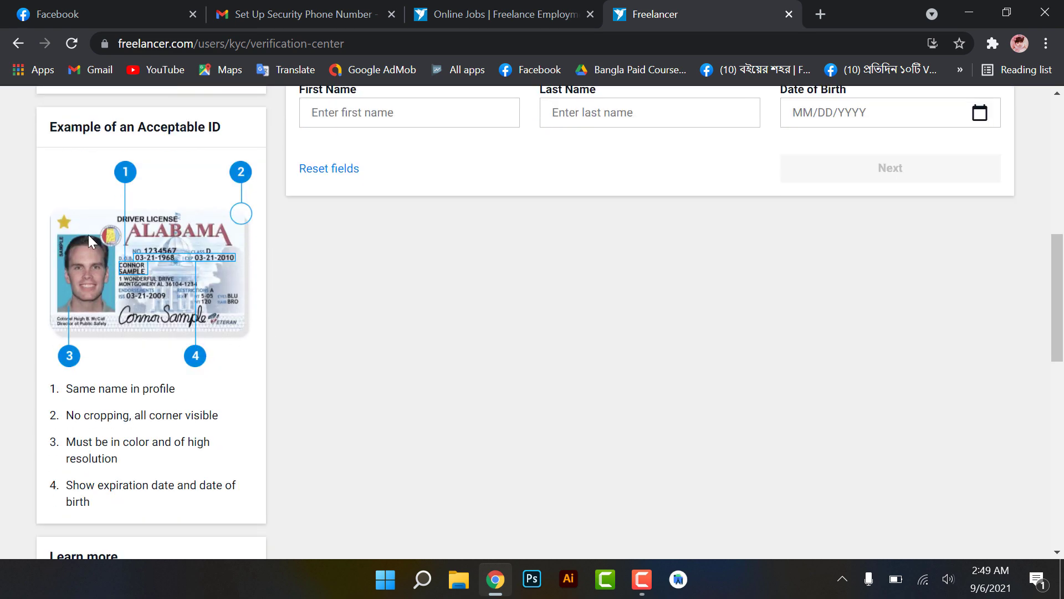
{"action": "left_click_drag", "start_coordinate": [43, 123], "coordinate": [226, 454]}
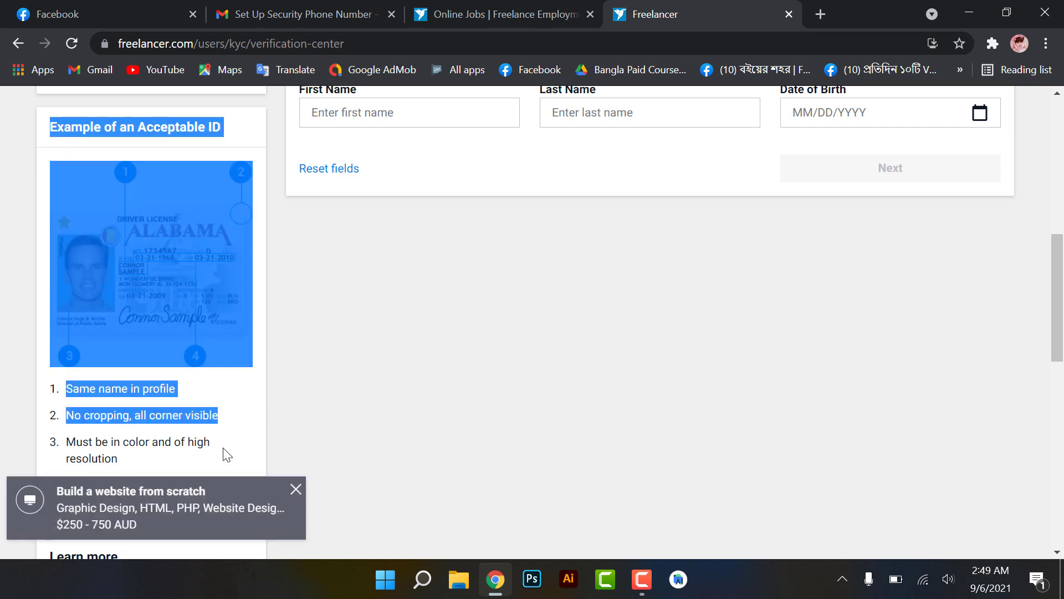
{"action": "left_click", "coordinate": [245, 413]}
{"action": "scroll", "coordinate": [179, 288], "scroll_direction": "down", "scroll_amount": 2}
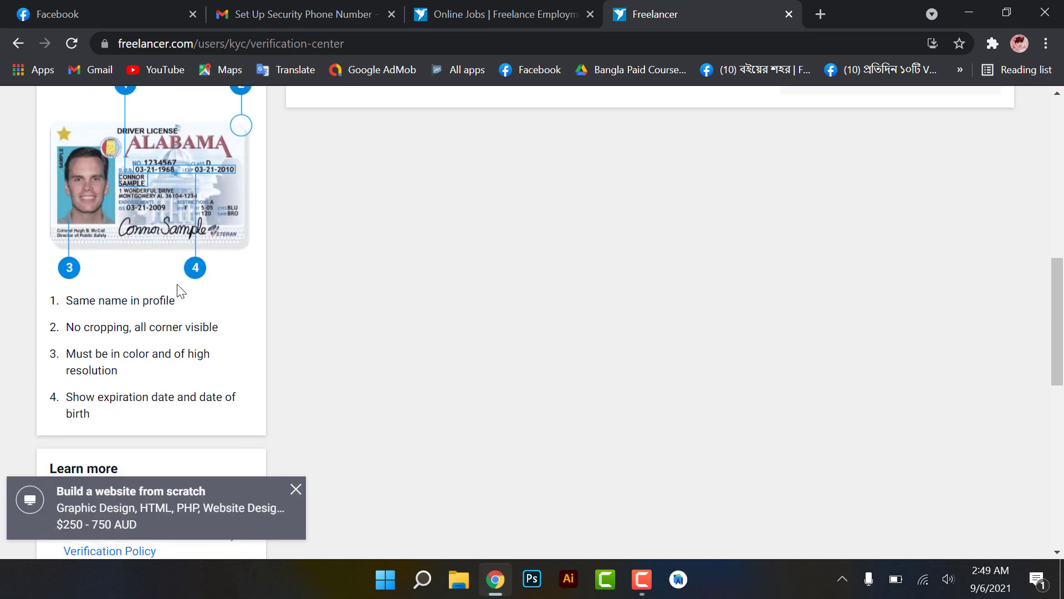
{"action": "scroll", "coordinate": [178, 288], "scroll_direction": "down", "scroll_amount": 8}
{"action": "scroll", "coordinate": [265, 332], "scroll_direction": "up", "scroll_amount": 12}
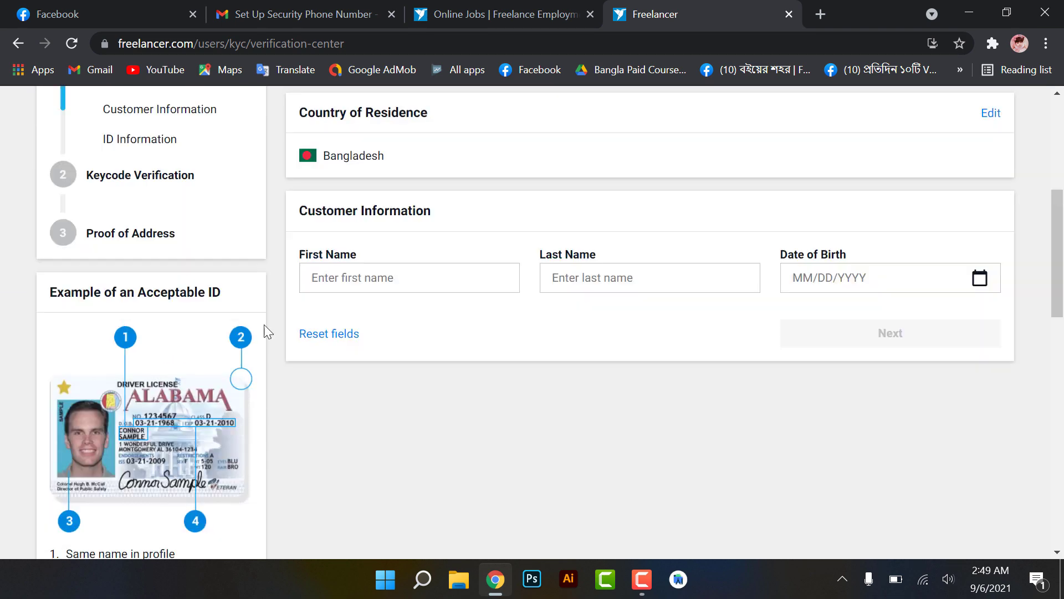
{"action": "scroll", "coordinate": [265, 332], "scroll_direction": "down", "scroll_amount": 3}
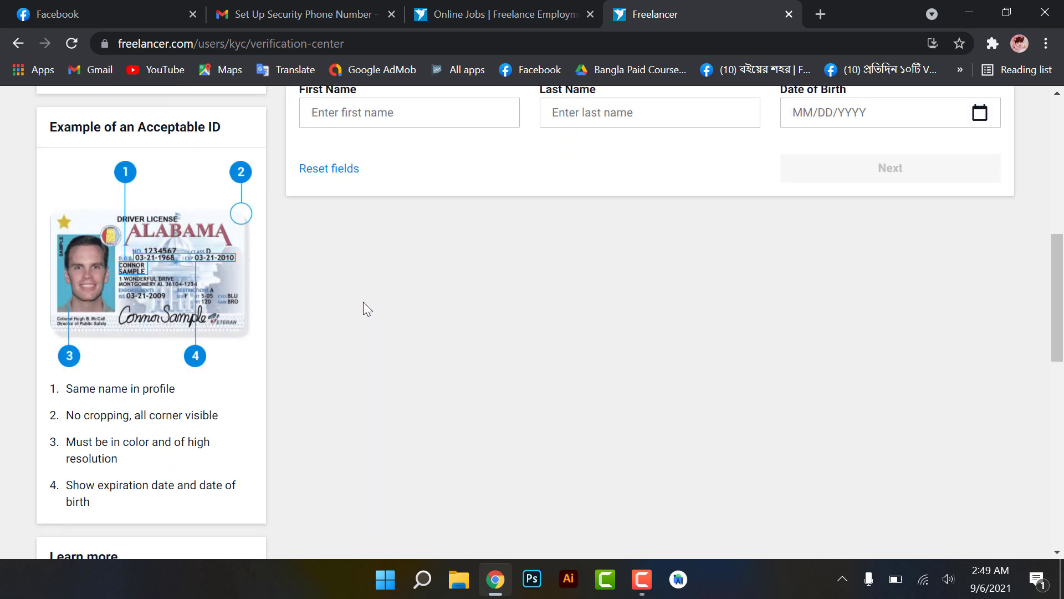
{"action": "scroll", "coordinate": [306, 310], "scroll_direction": "up", "scroll_amount": 7}
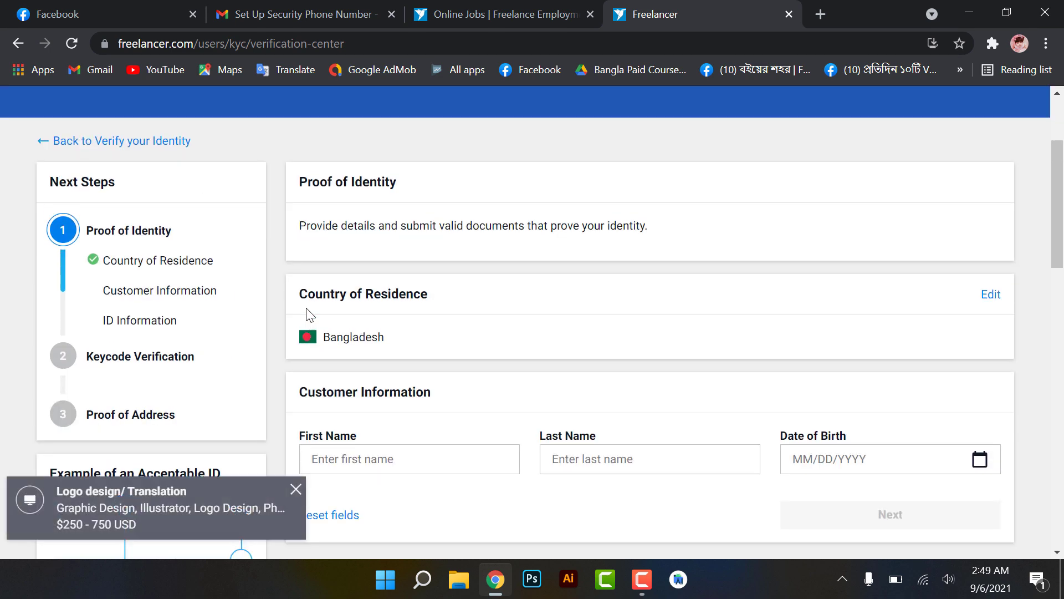
{"action": "scroll", "coordinate": [310, 316], "scroll_direction": "up", "scroll_amount": 2}
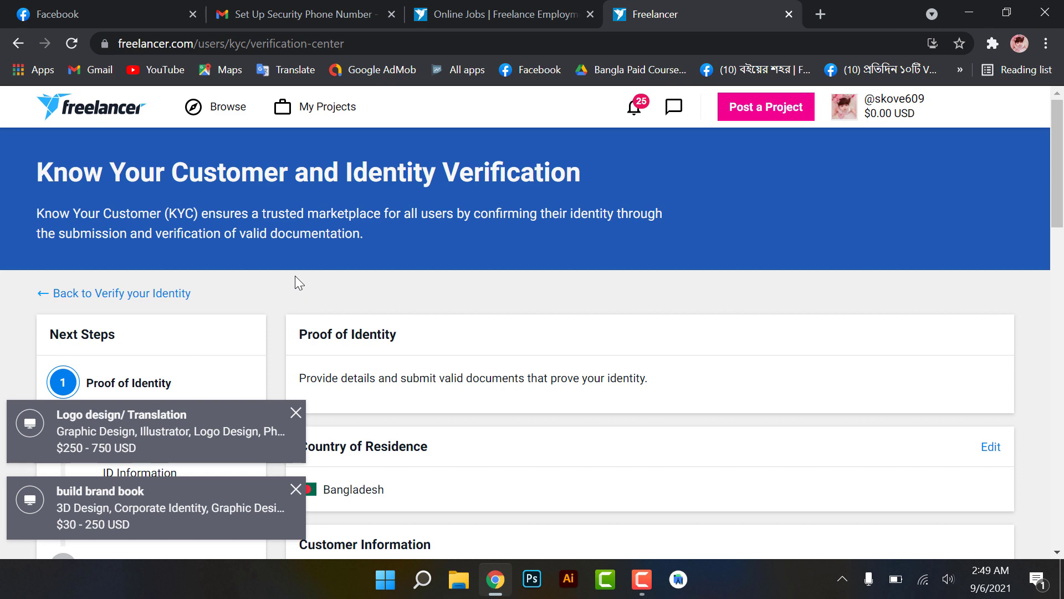
- Leave identity verification for the dashboard and recheck the account setup progress percentage
{"action": "left_click", "coordinate": [119, 117]}
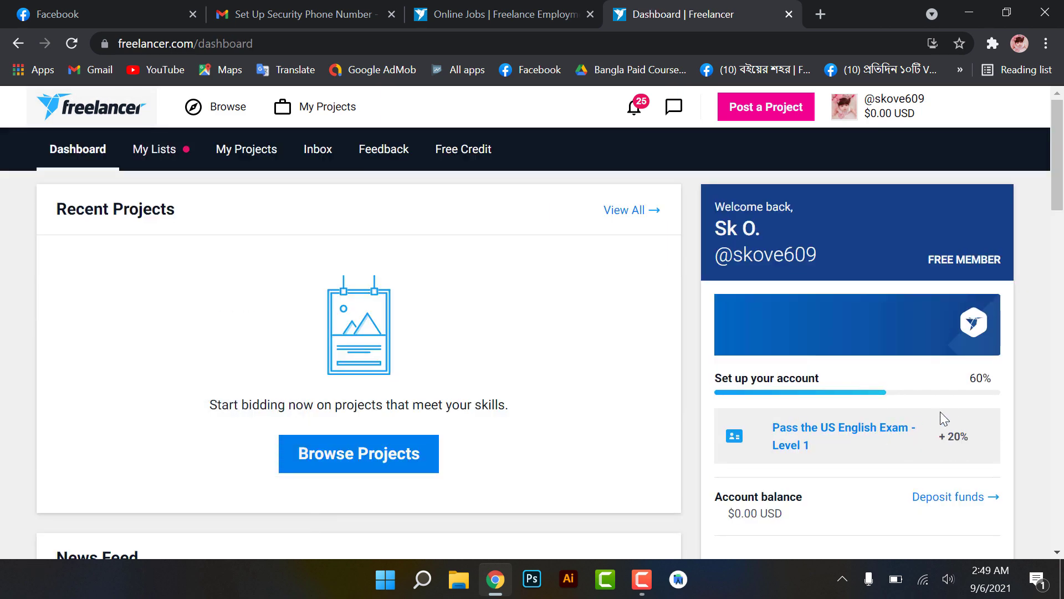
{"action": "left_click_drag", "start_coordinate": [971, 380], "coordinate": [992, 378]}
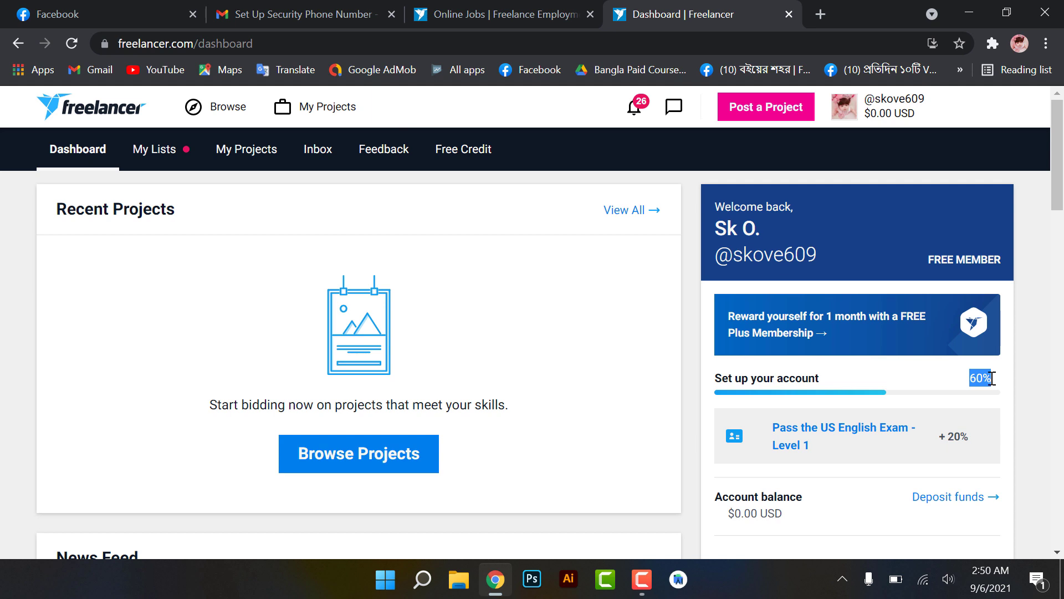
{"action": "left_click", "coordinate": [517, 308]}
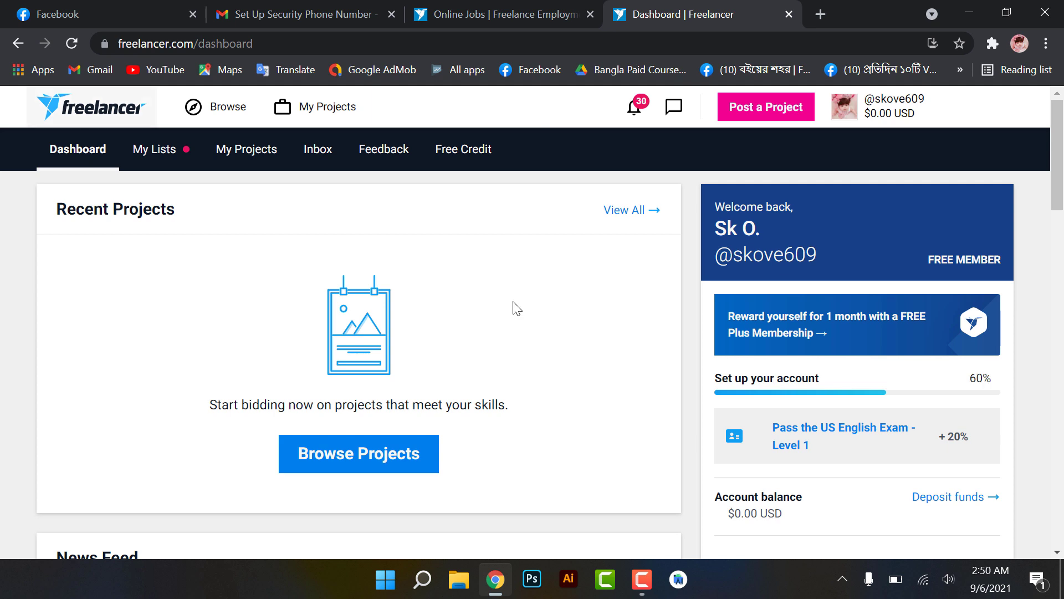